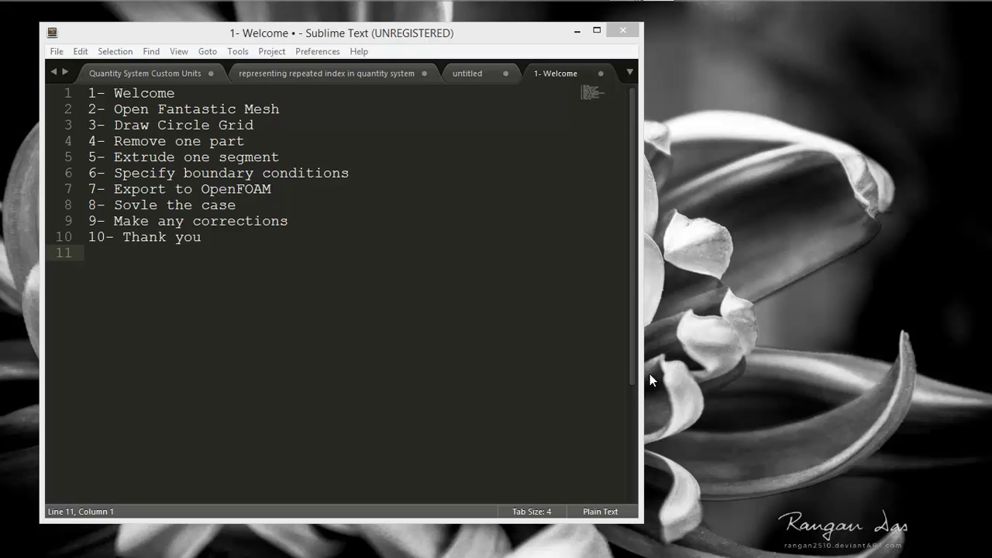
- Launch Fantastic Mesh Modeler from the top taskbar over the Sublime Text tutorial outline
mouse_move(317, 6)
click(288, 12)
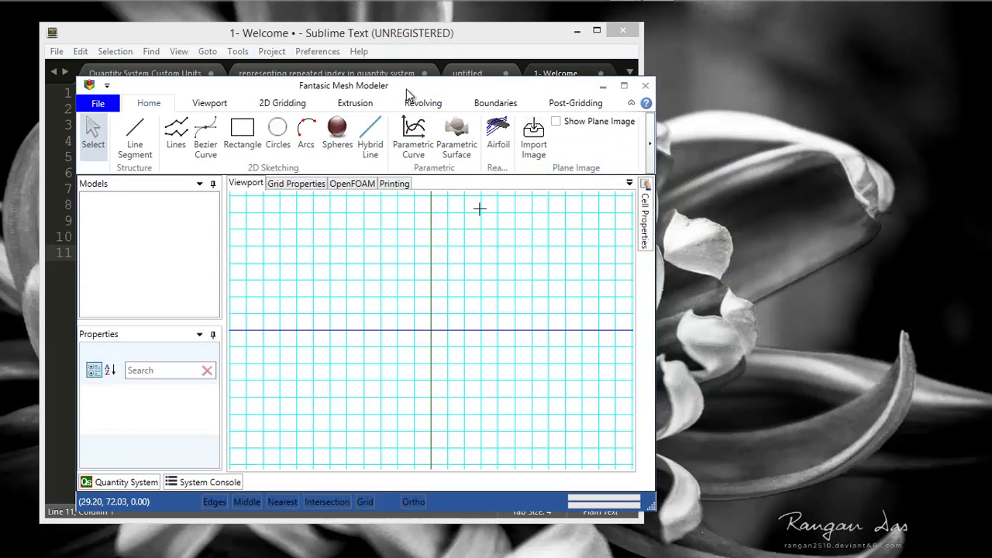
- Maximize the modeller window and draw a circle centred at the origin
double_click(407, 85)
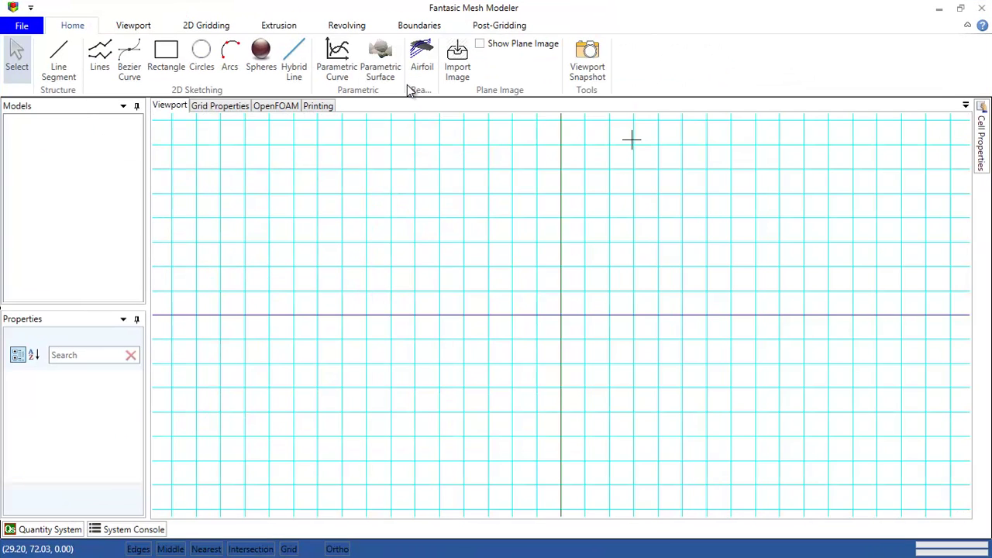
click(201, 61)
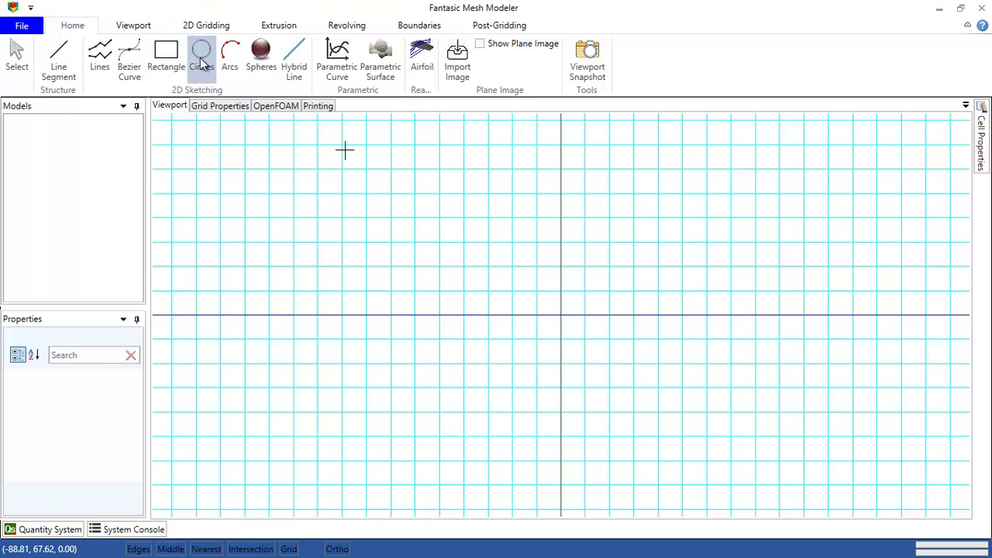
click(562, 316)
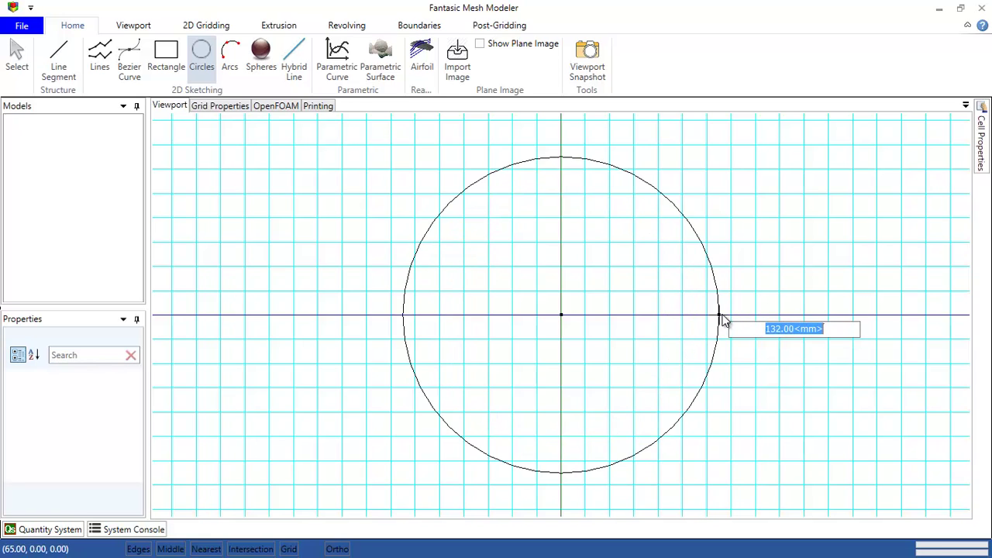
click(721, 318)
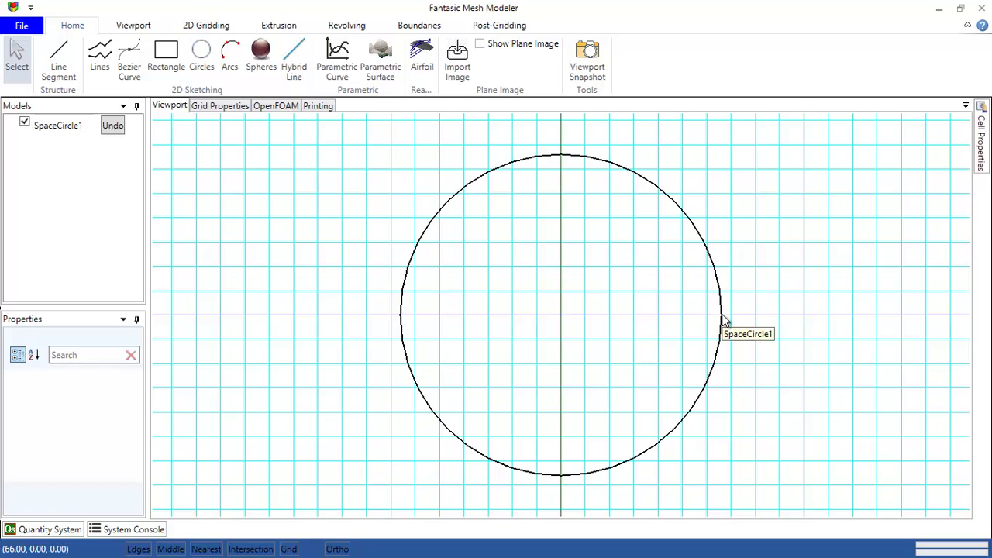
- Mesh the circle with a green quadrilateral grid of 10 uniform cells
right_click(724, 319)
click(764, 347)
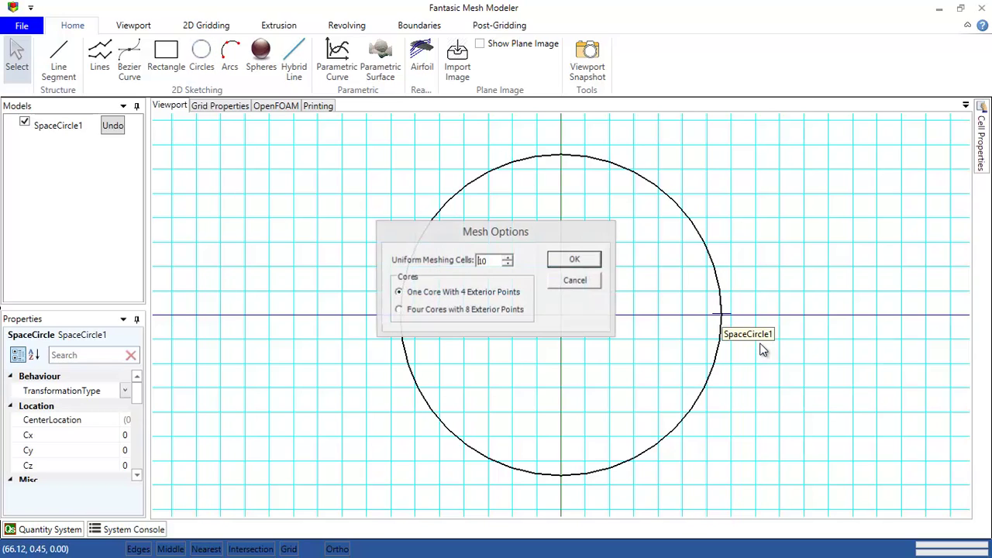
click(571, 261)
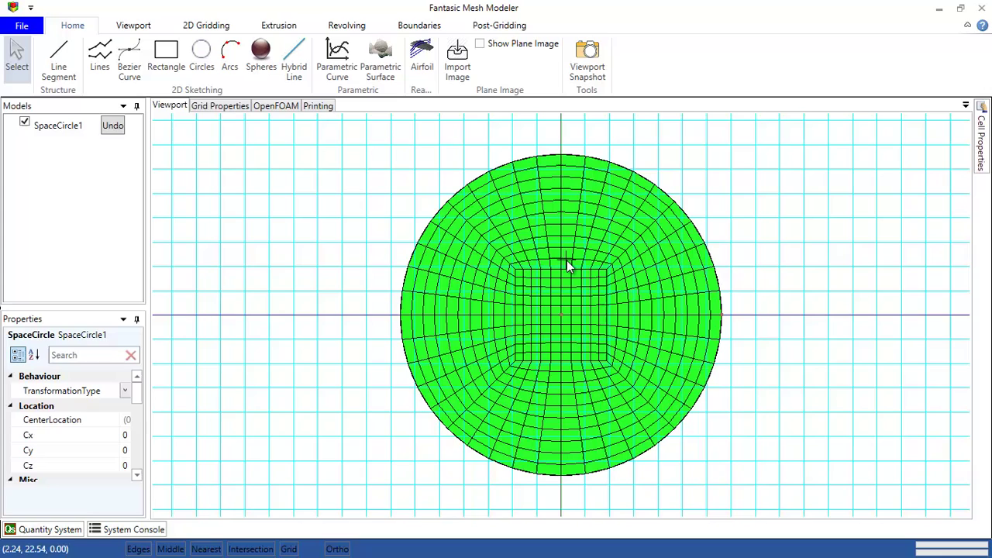
- Ungroup the circle mesh into its five quad blocks and delete the Bottom block
right_click(659, 363)
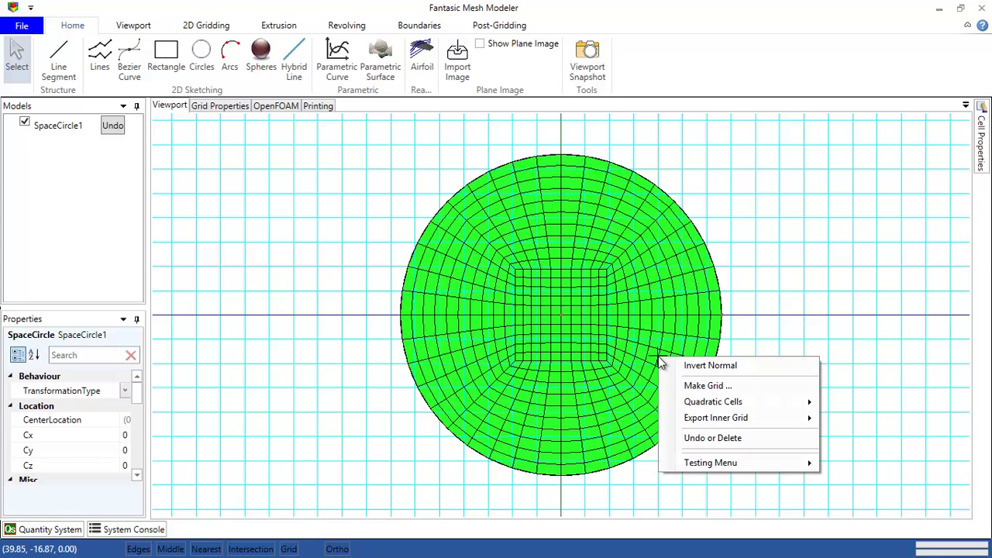
mouse_move(753, 402)
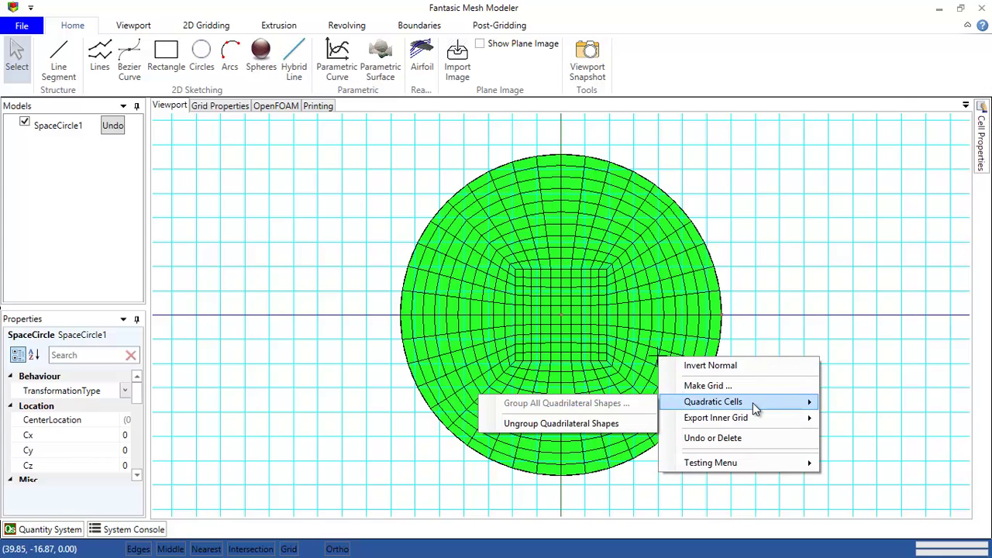
click(542, 424)
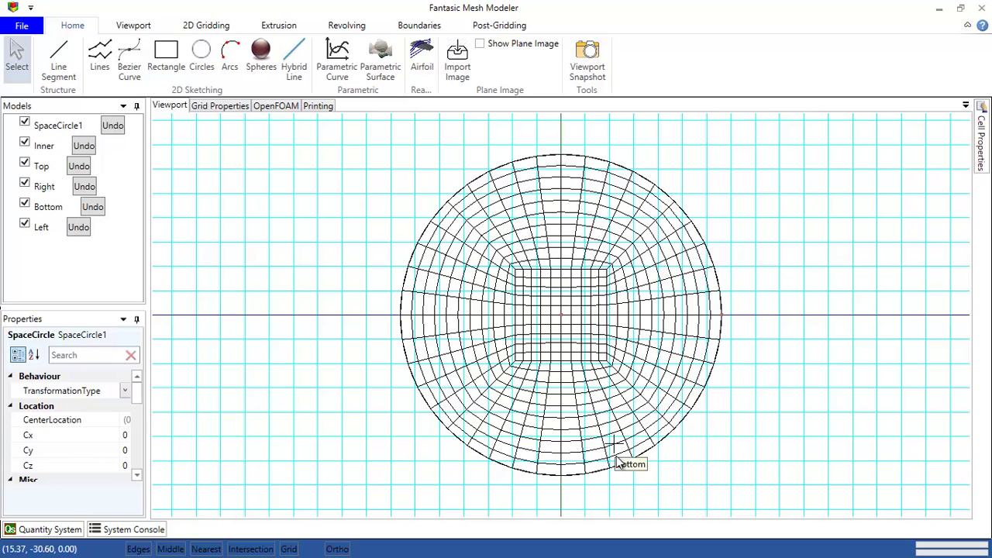
click(556, 419)
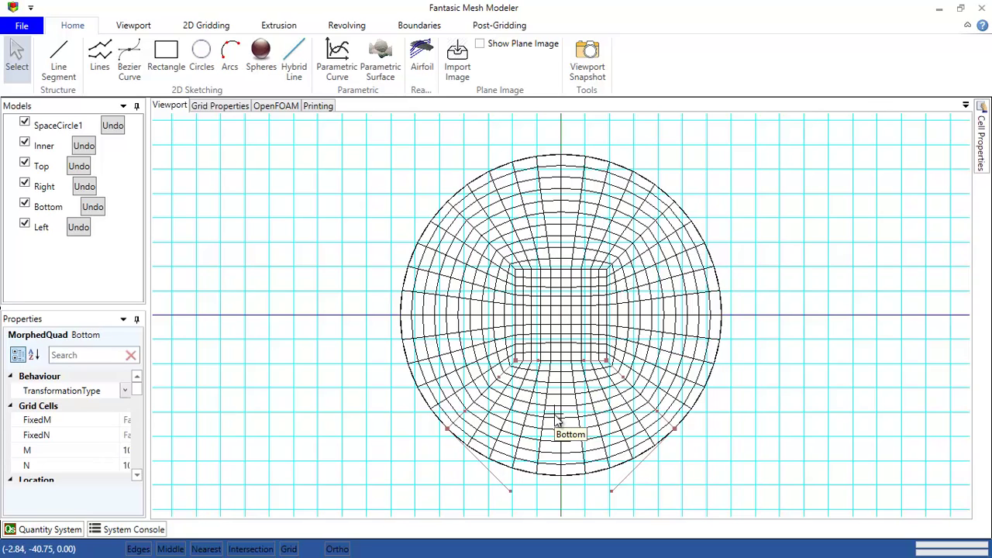
key(Delete)
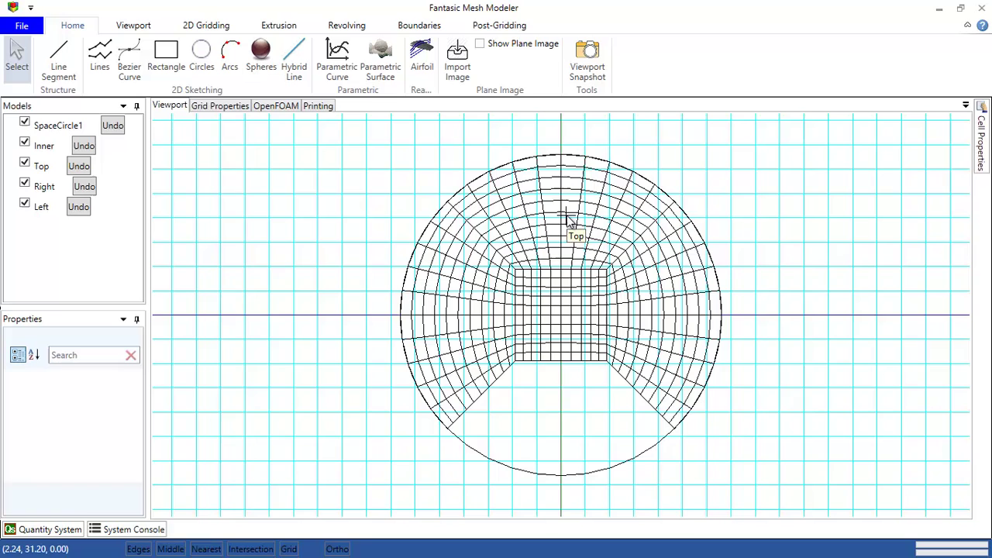
- Regroup all remaining quadrilateral blocks into SpaceCircle1
right_click(568, 217)
mouse_move(682, 268)
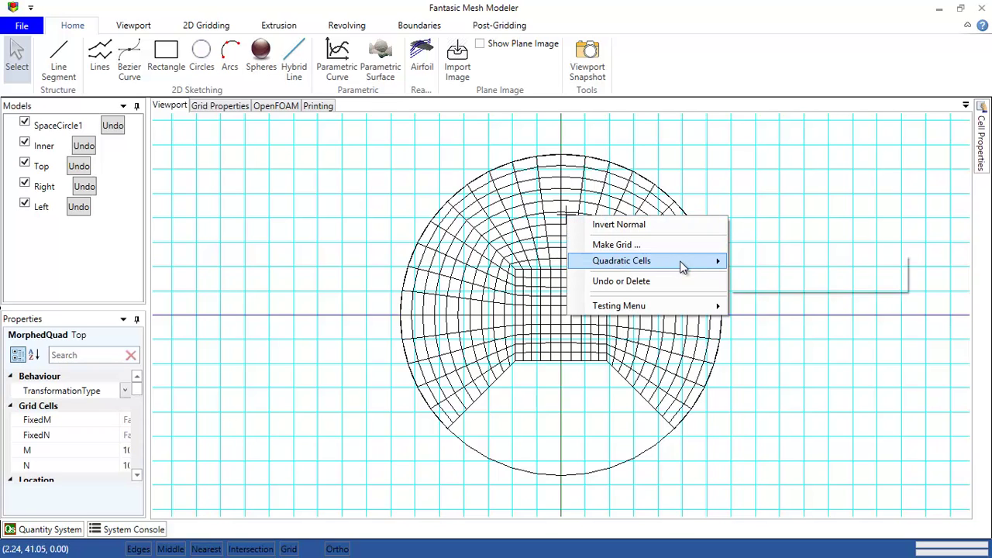
click(755, 264)
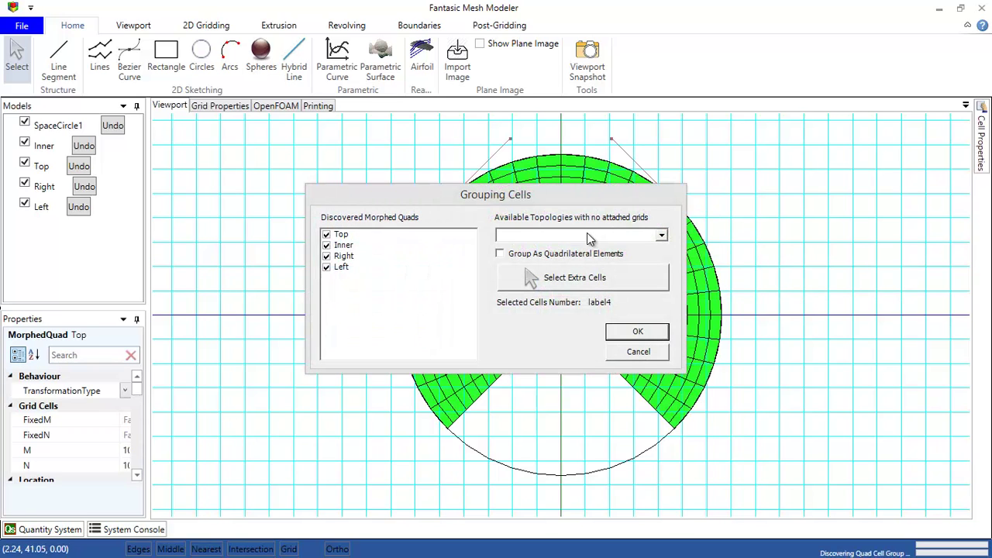
click(586, 238)
click(569, 249)
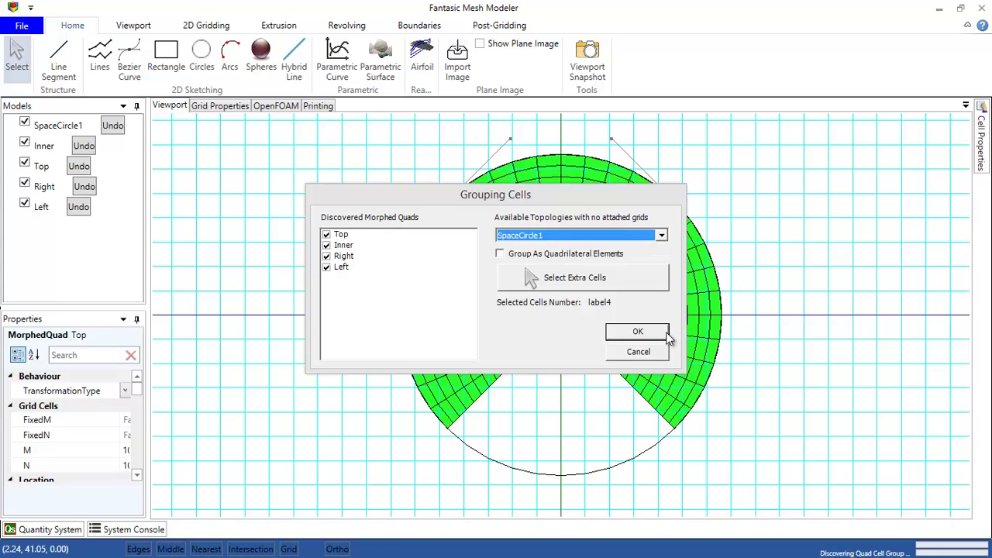
click(637, 332)
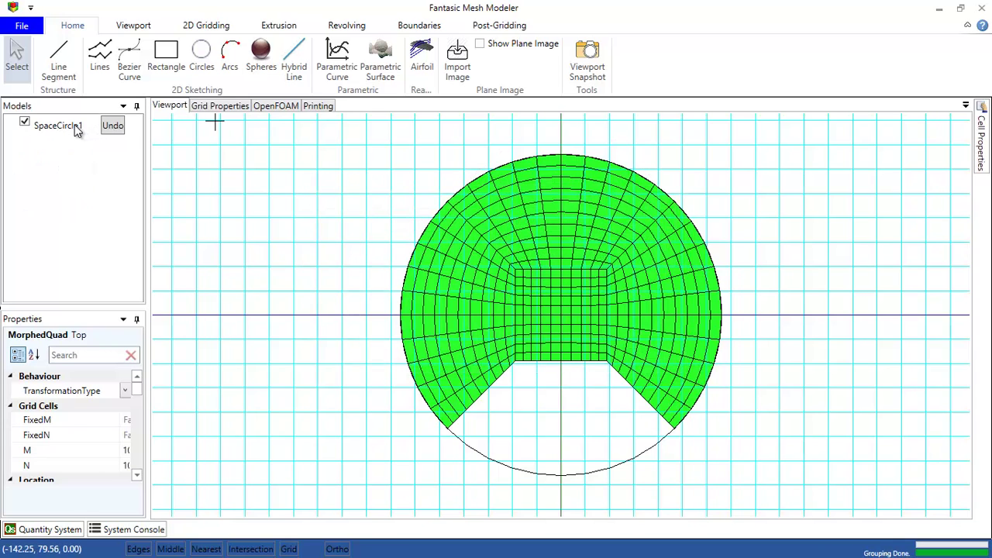
- Solid-extrude SpaceCircle1 with length 40 and 1 segment to create SolidModel1
click(88, 124)
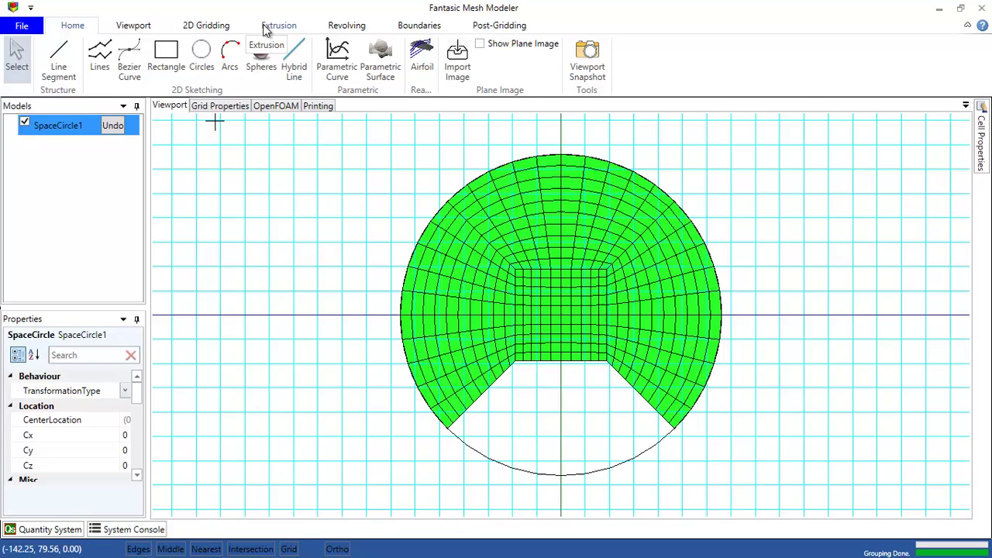
click(272, 26)
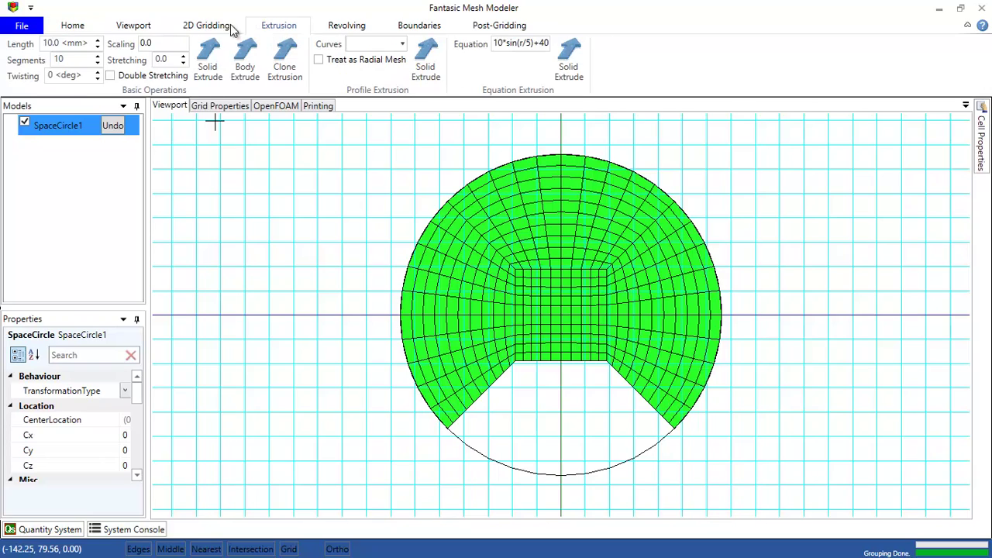
click(47, 44)
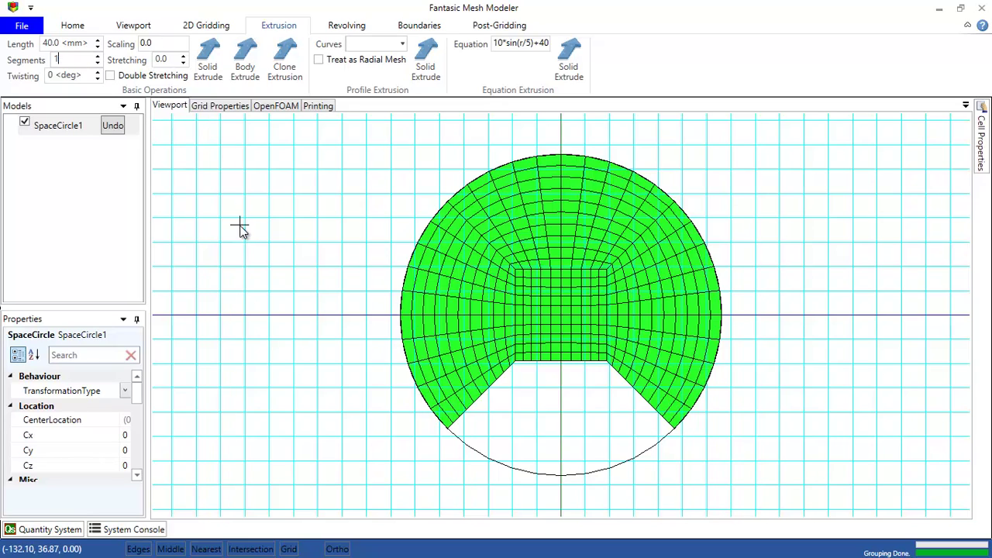
click(206, 71)
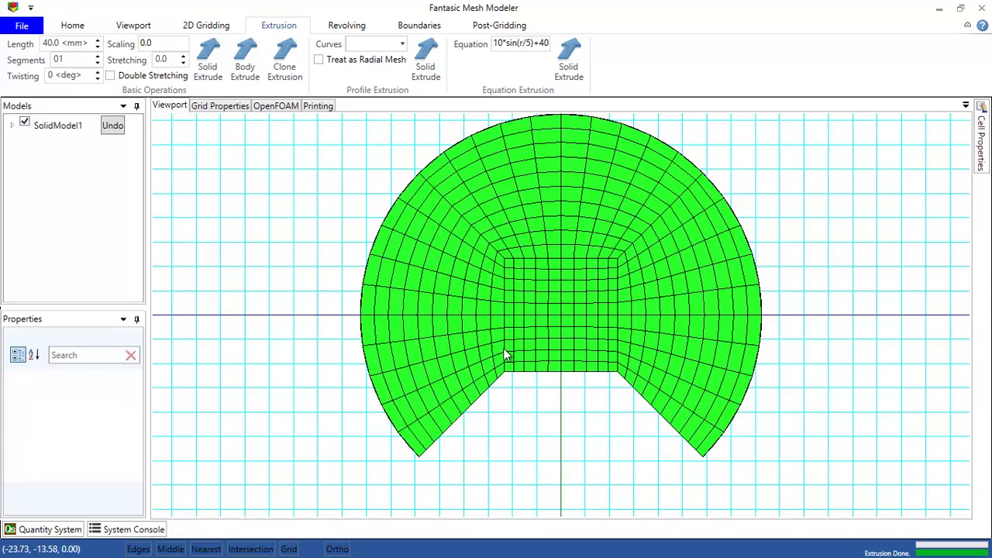
middle_drag(503, 355, 570, 399)
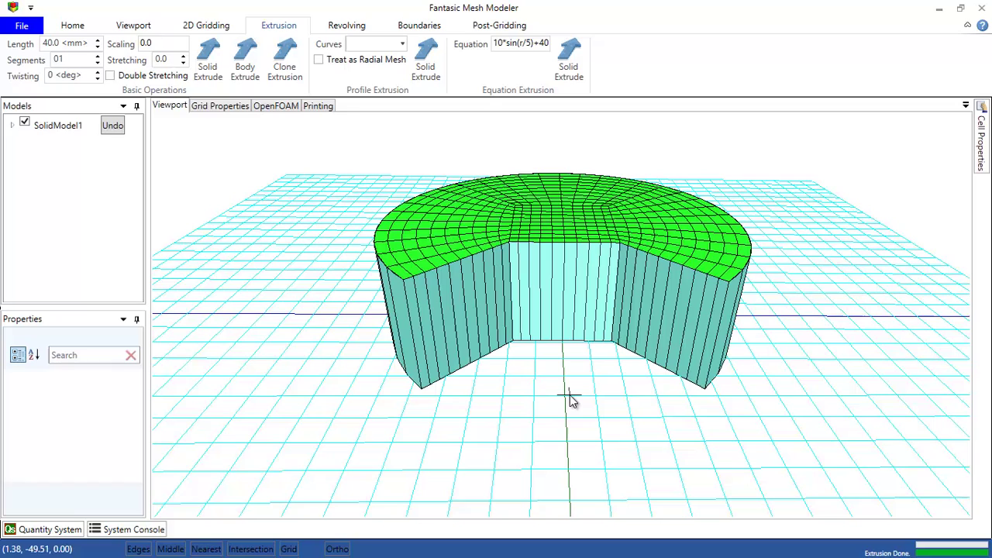
- Uncheck TouchableGrid in SolidModel1's properties to hide its green top grid
click(459, 264)
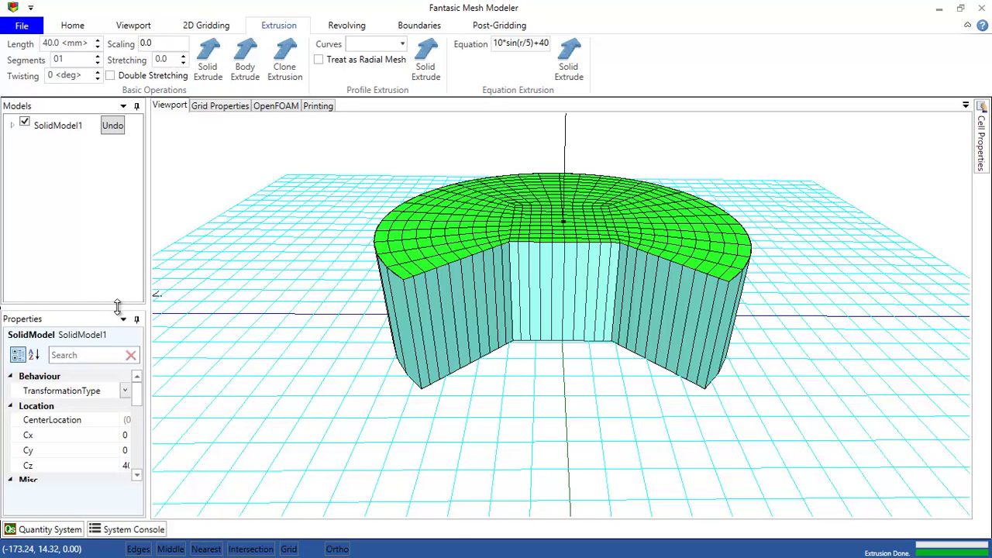
drag(115, 304, 112, 253)
drag(154, 288, 207, 287)
scroll(204, 369, down, 2)
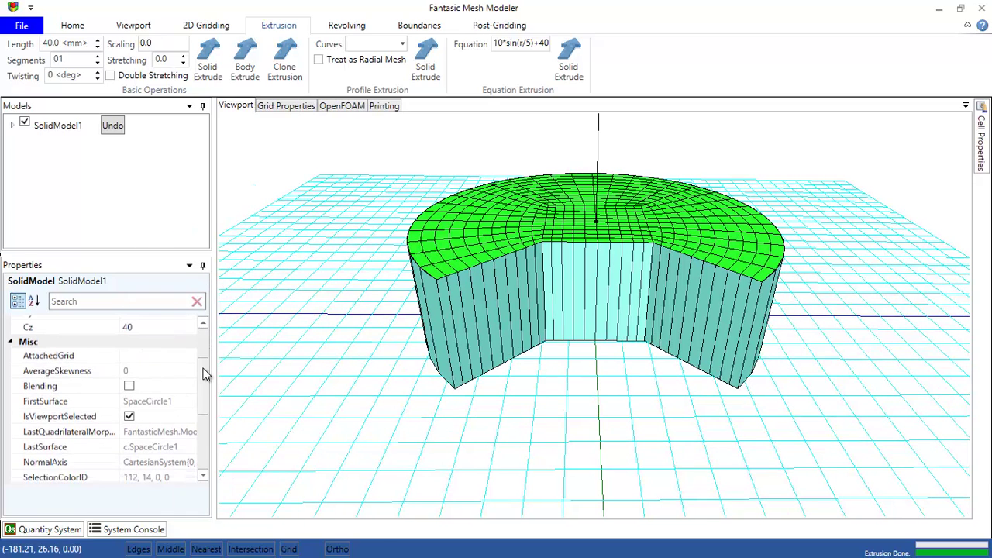
scroll(206, 411, down, 2)
scroll(206, 410, down, 1)
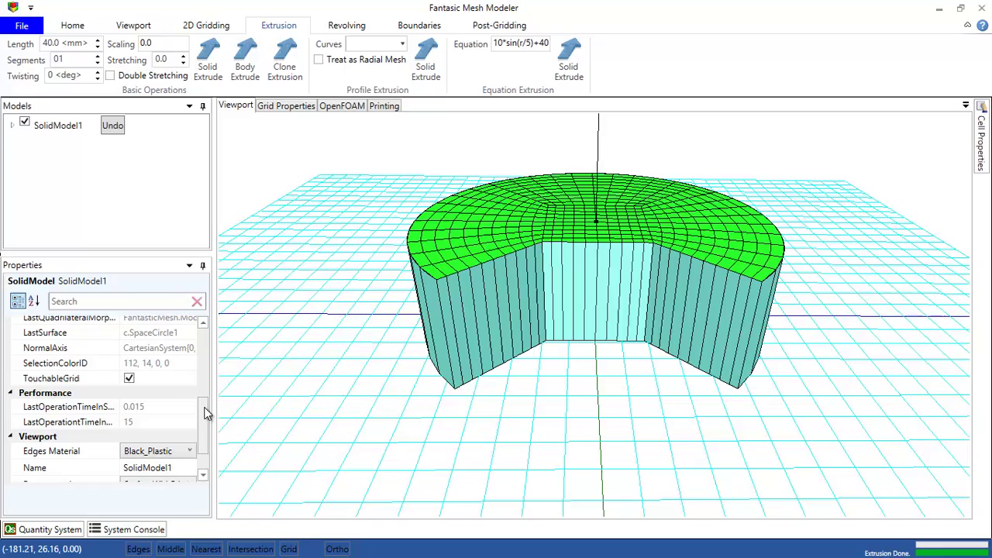
click(130, 378)
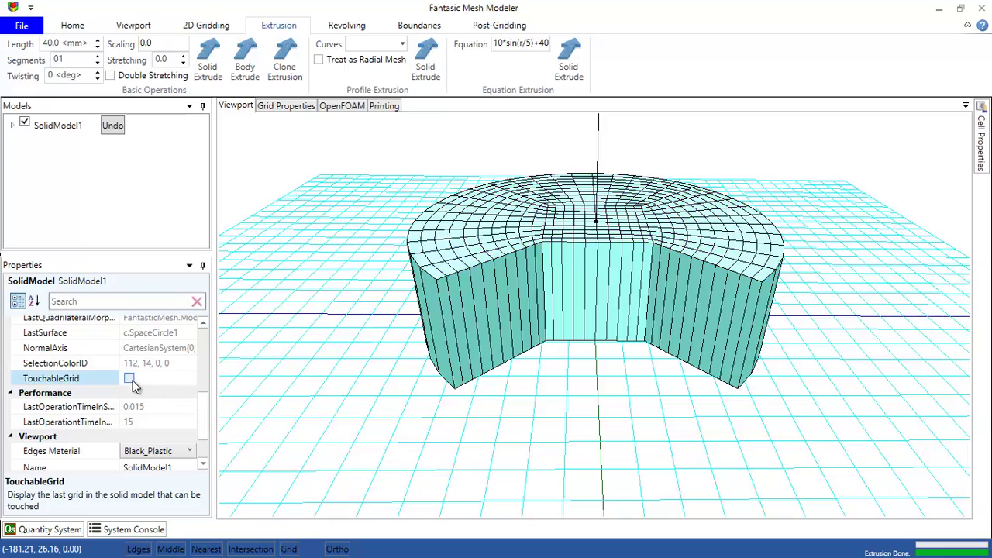
click(130, 379)
click(130, 379)
middle_drag(538, 261, 393, 280)
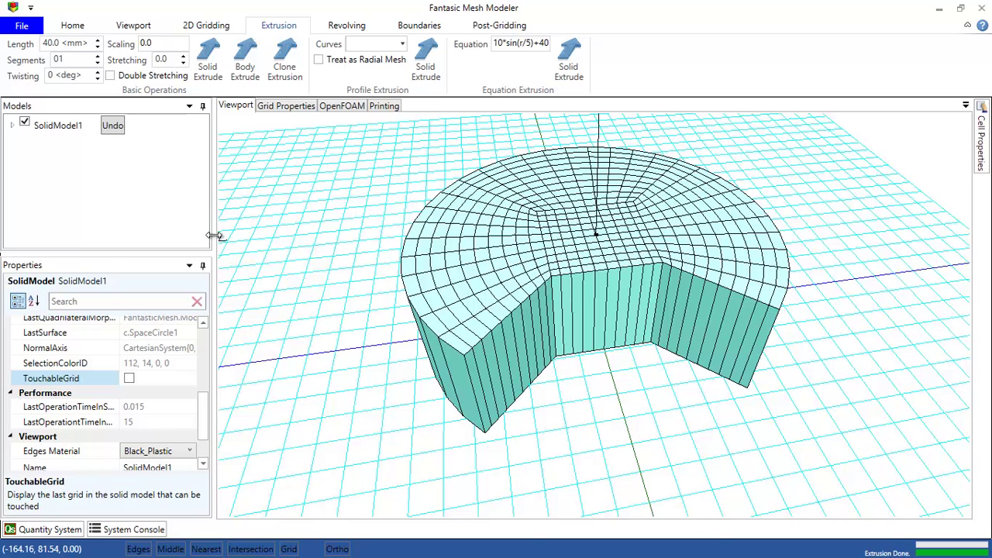
drag(215, 235, 155, 163)
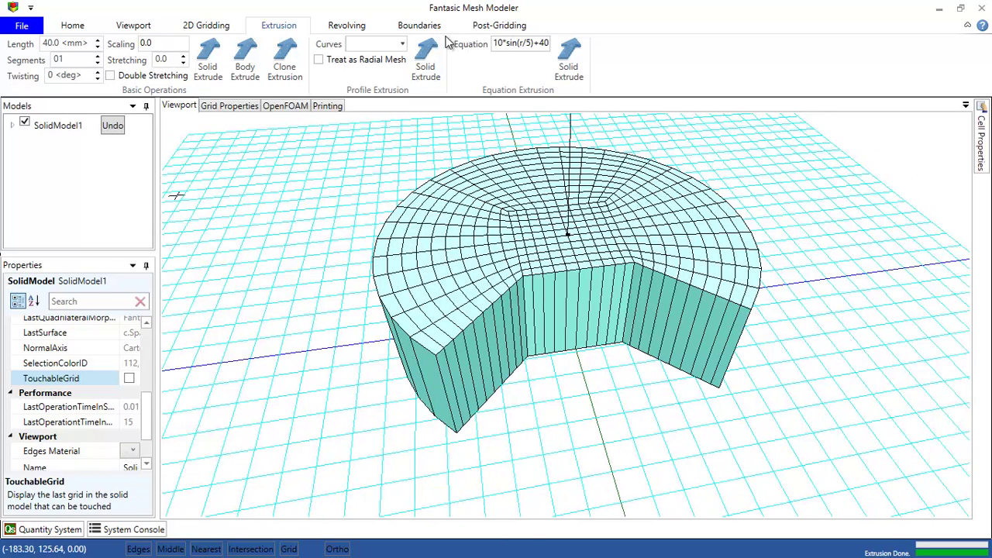
- On the Boundaries tab, choose Wall as patch type and start a new patch named FixedWall
click(423, 27)
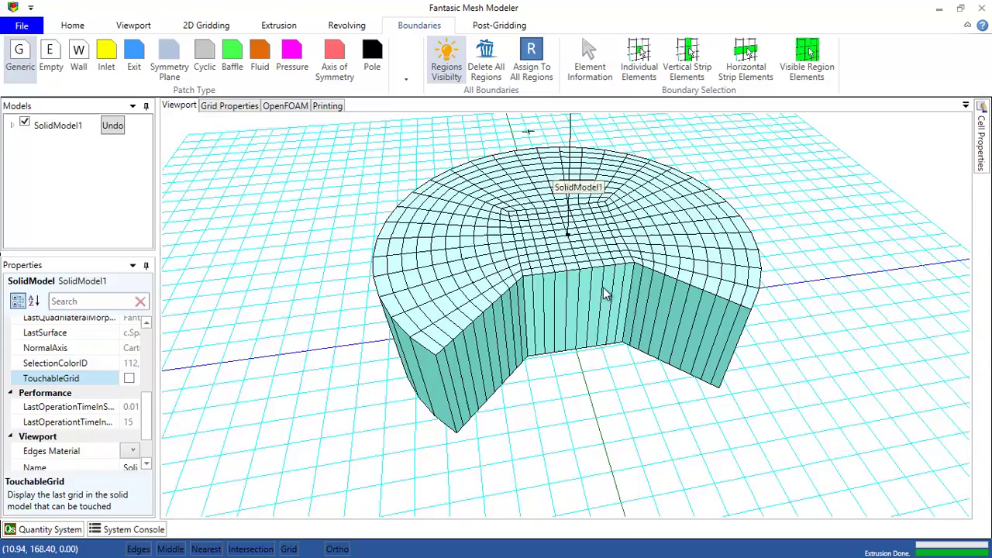
middle_drag(560, 361, 551, 341)
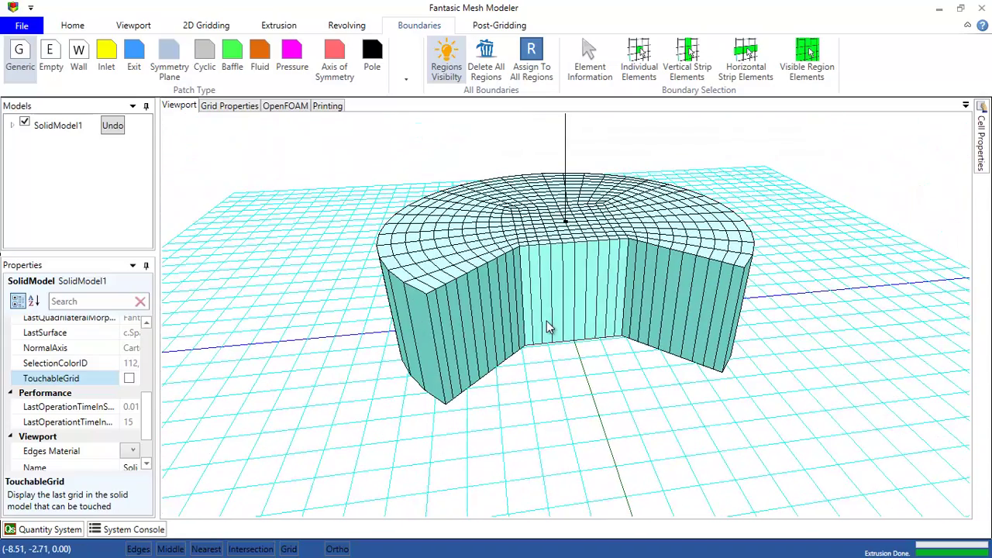
middle_drag(667, 272, 655, 363)
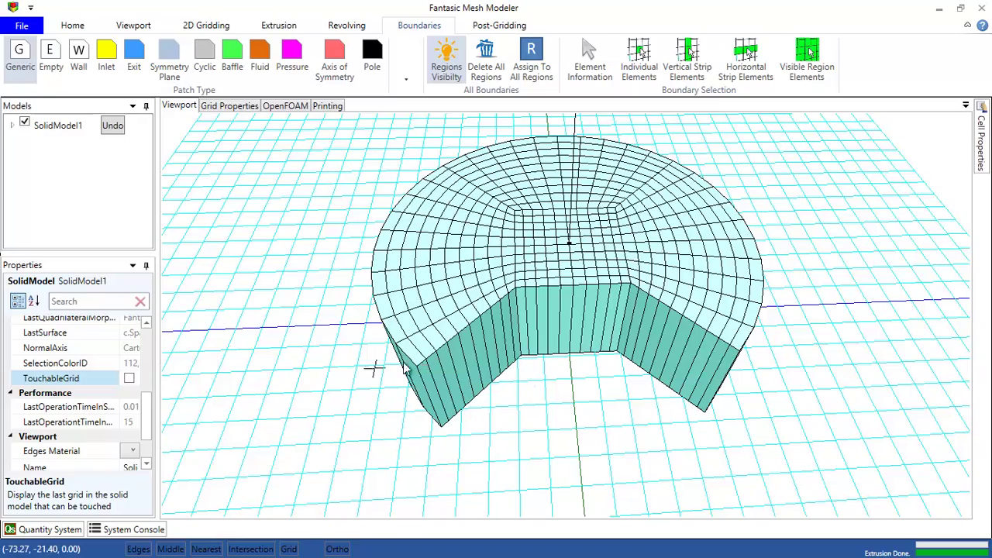
middle_drag(377, 368, 514, 337)
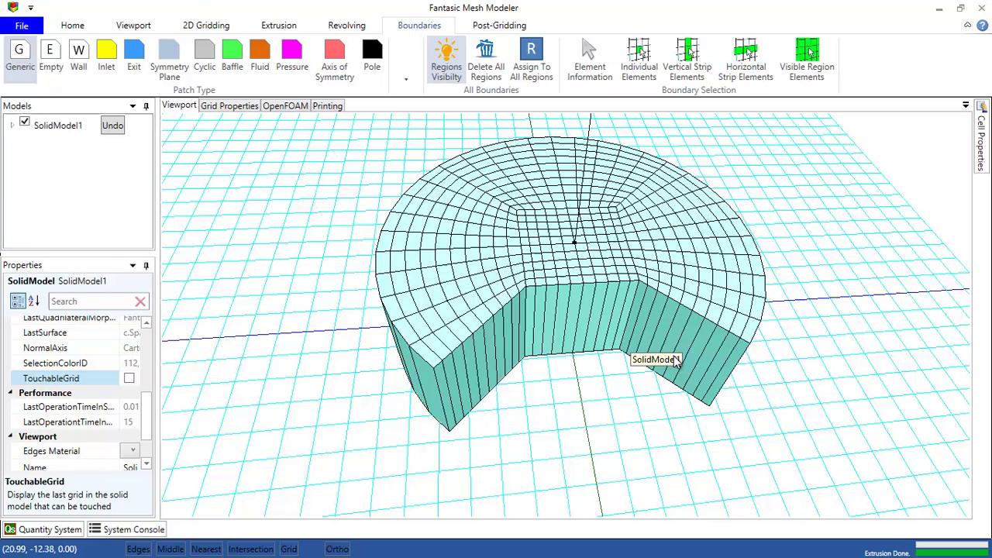
middle_drag(474, 350, 458, 355)
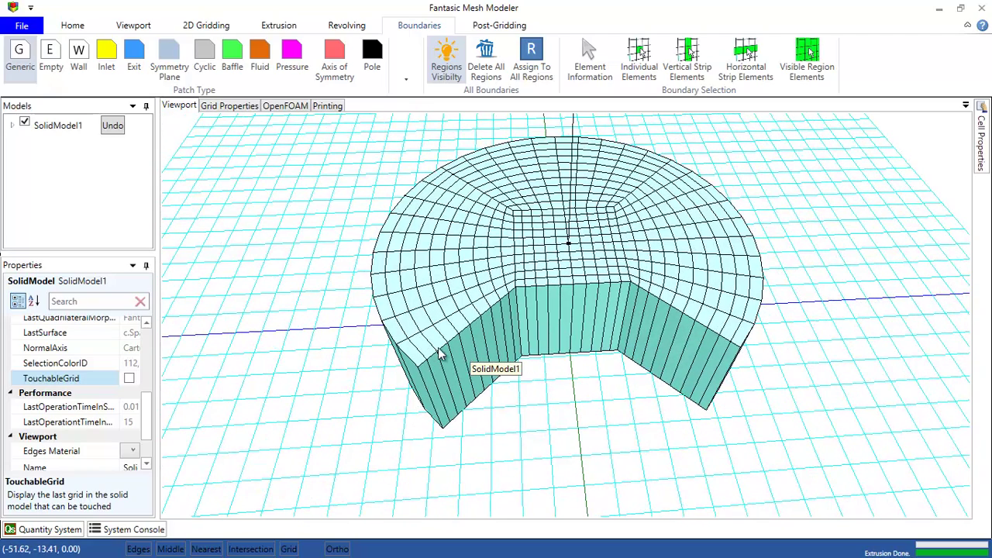
click(80, 68)
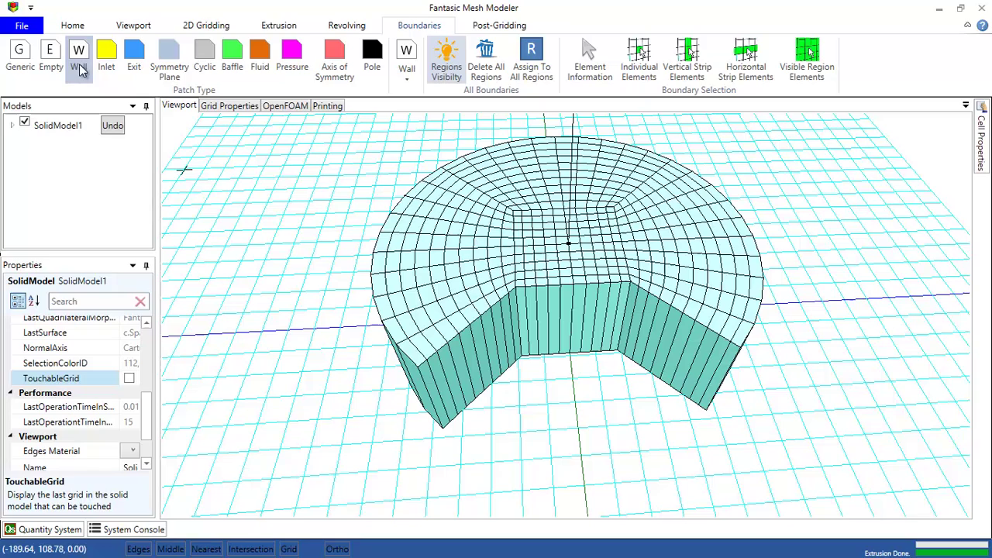
click(407, 70)
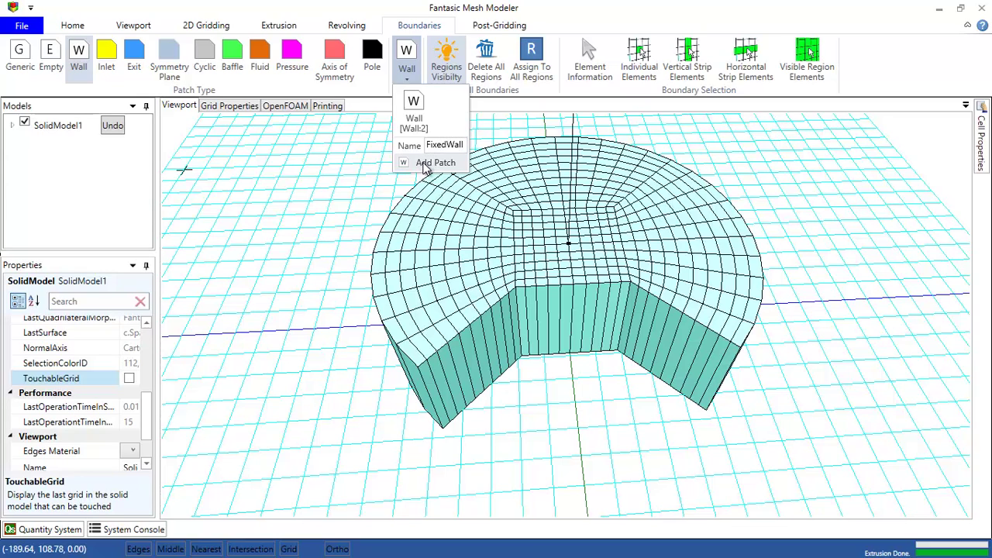
- Add the FixedWall patch and assign a visible side face of the cylinder to it
click(426, 164)
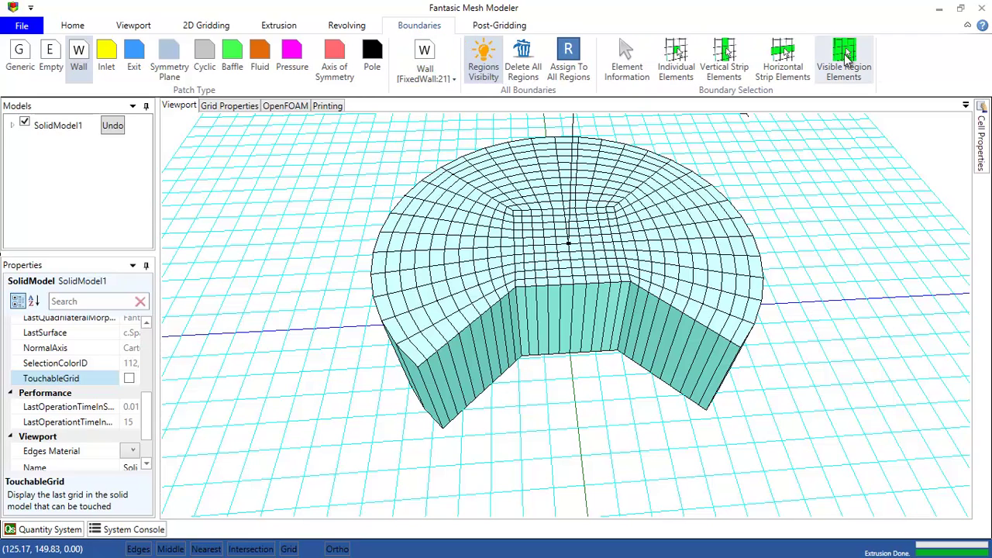
click(844, 56)
middle_drag(589, 180, 749, 303)
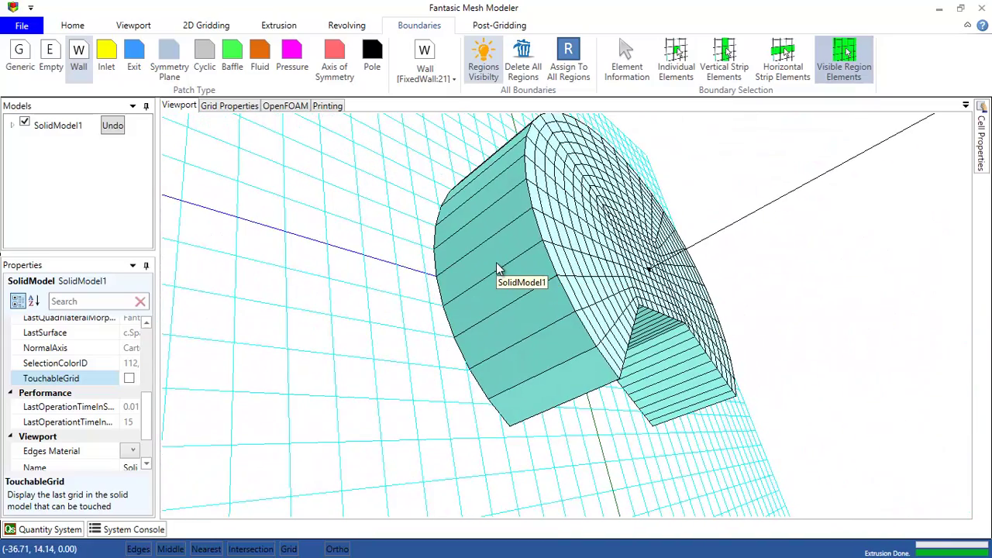
click(500, 269)
middle_drag(514, 276, 364, 339)
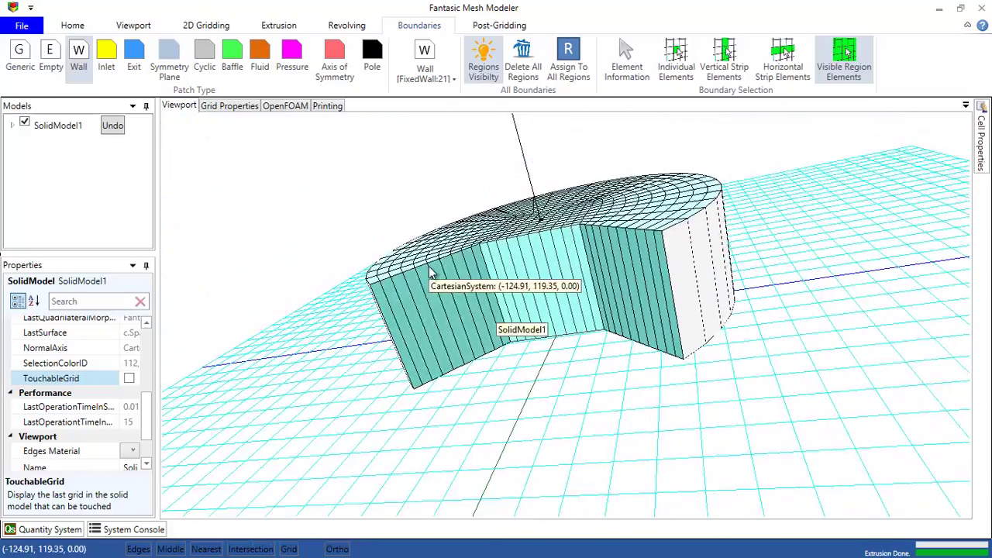
- Add a second wall patch named MovingWall
click(437, 81)
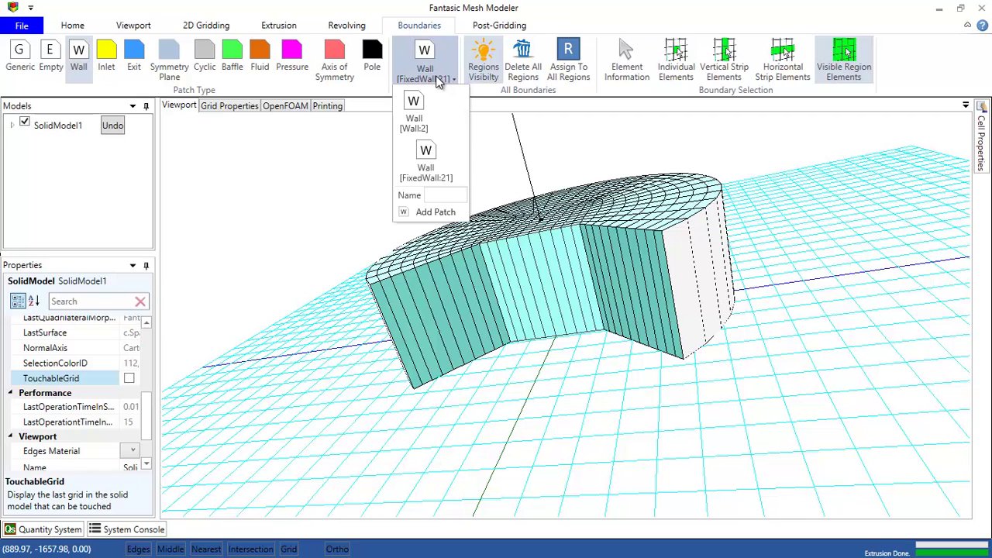
click(439, 194)
text(MovingWall)
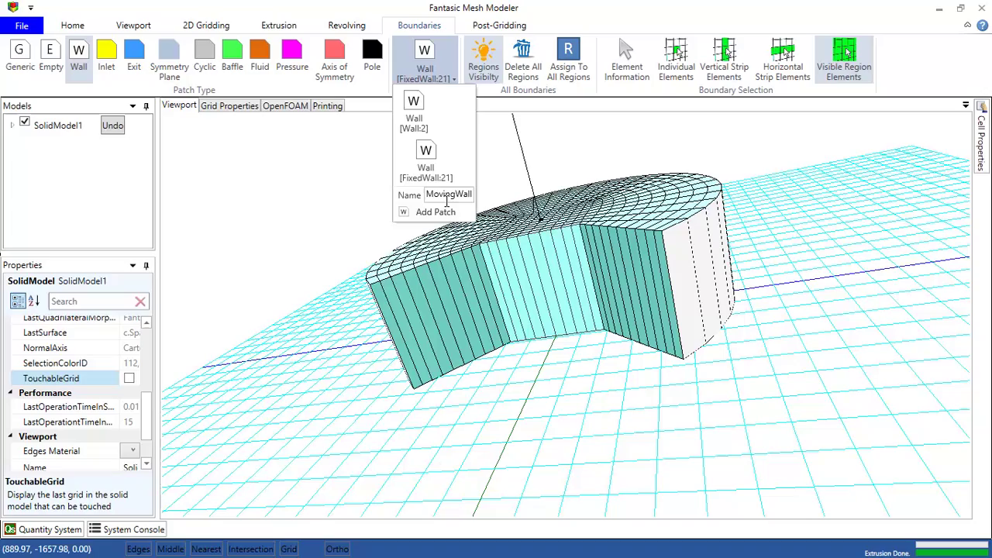
click(438, 211)
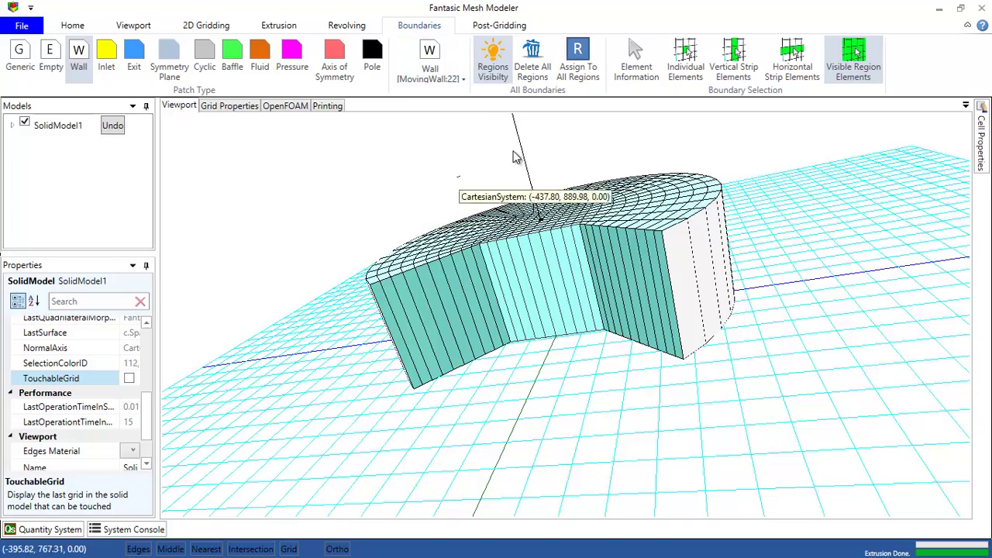
- Make FixedWall the current wall patch again
middle_drag(522, 164, 582, 236)
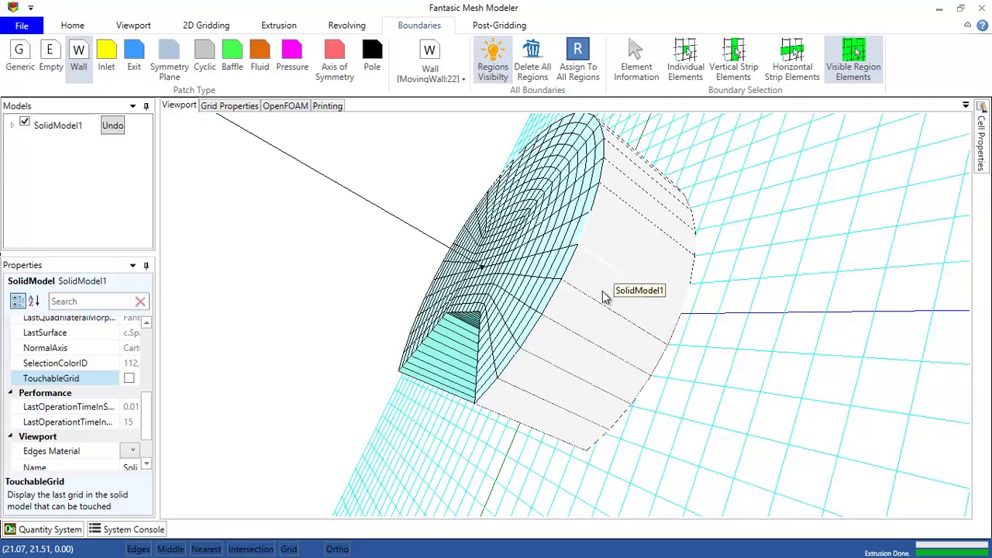
middle_drag(602, 293, 556, 326)
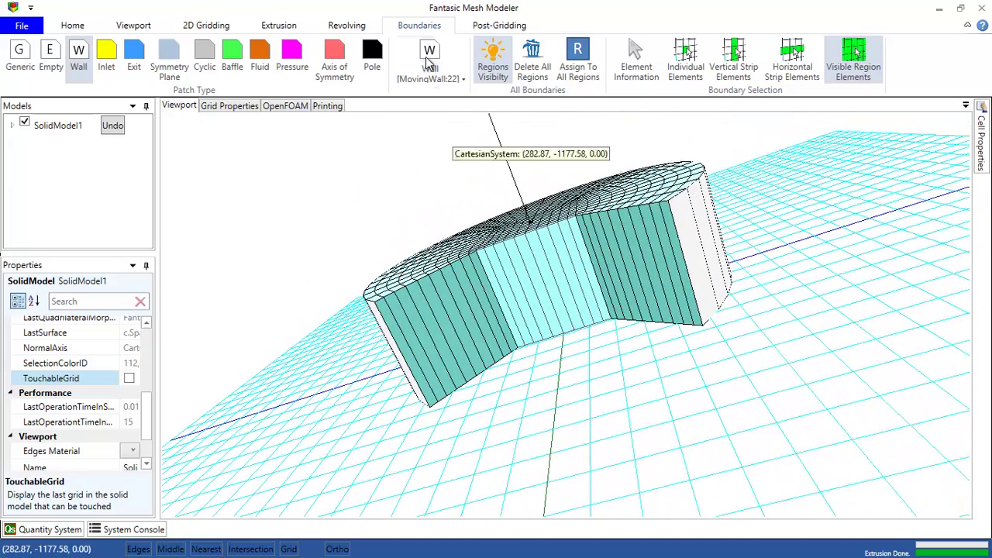
click(432, 74)
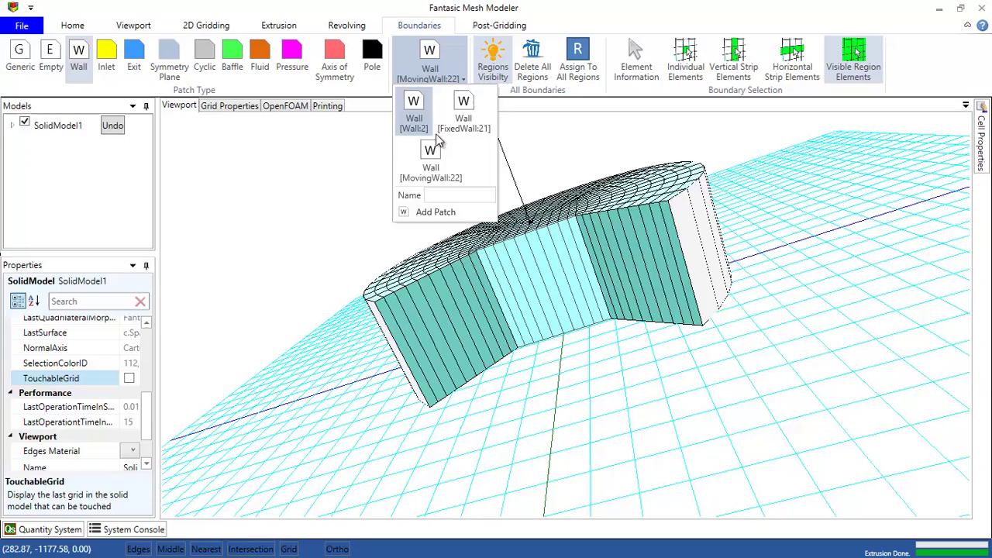
click(463, 120)
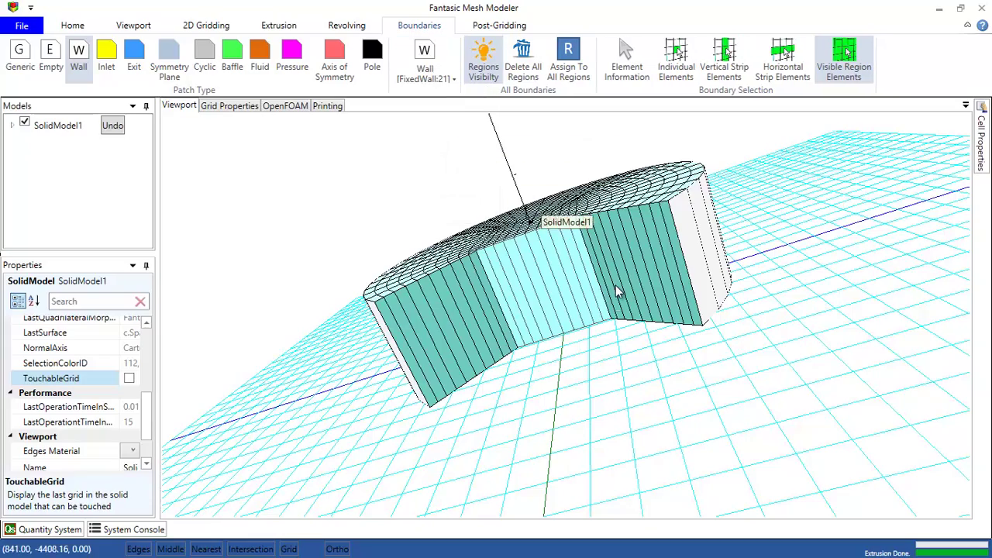
- Assign the remaining side face to FixedWall, then the top and bottom faces to Empty
click(526, 287)
middle_drag(526, 287, 175, 160)
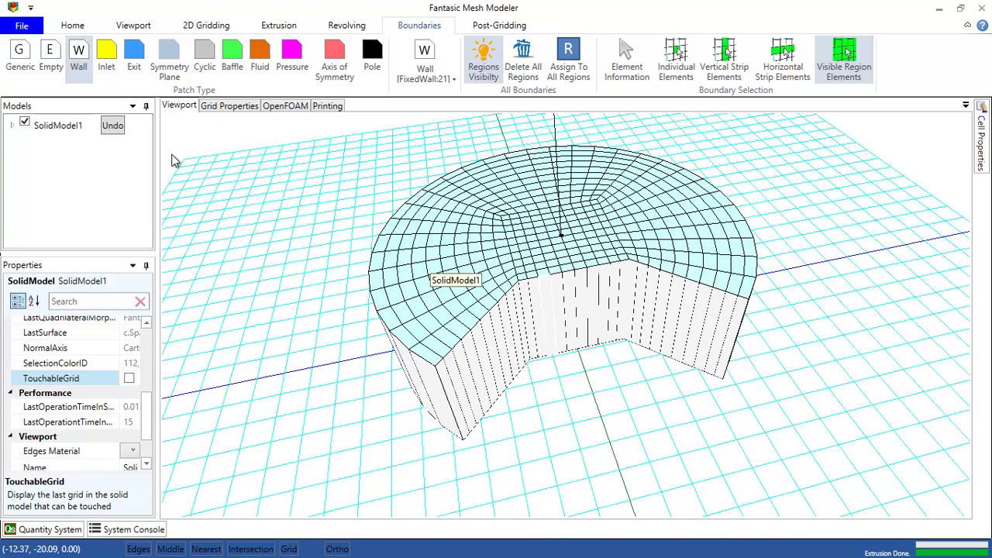
click(50, 58)
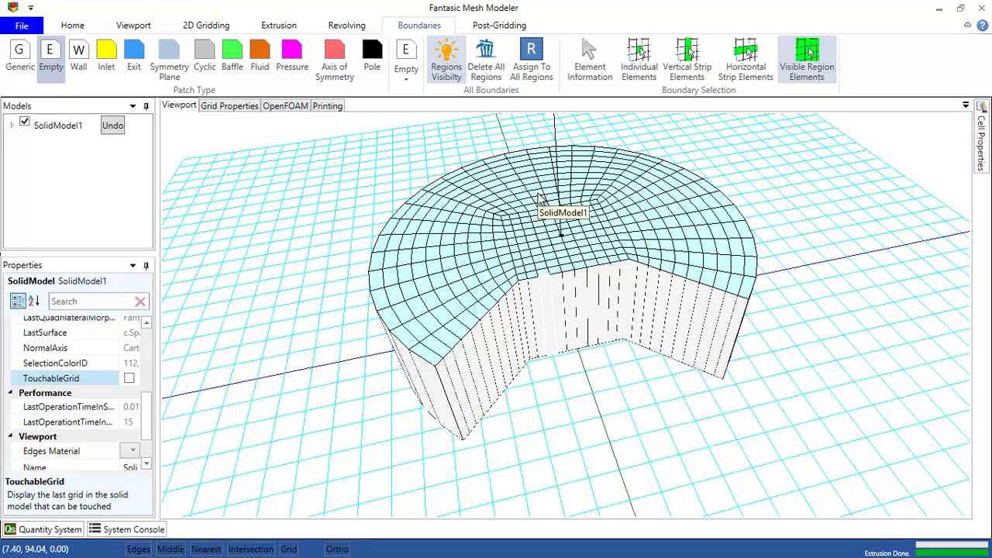
click(458, 232)
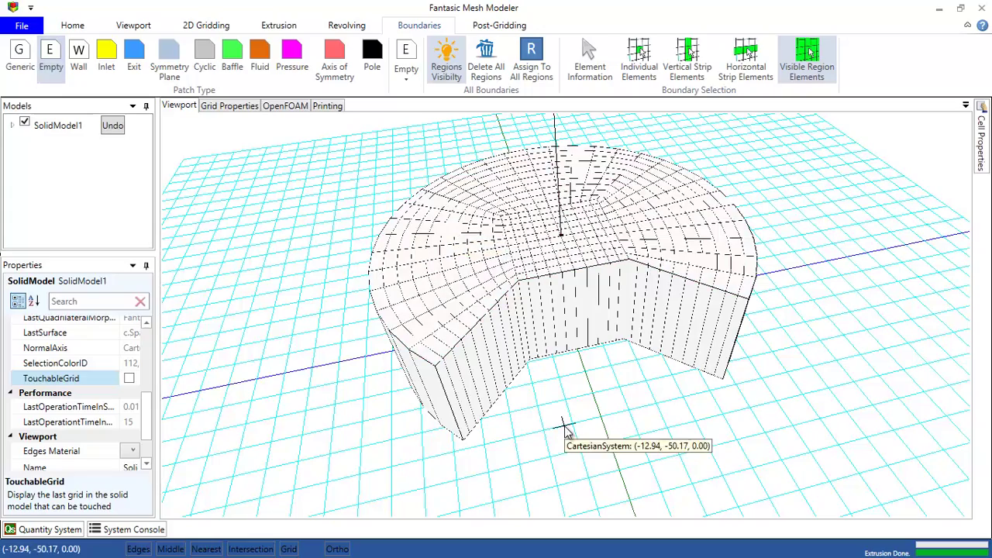
right_drag(565, 430, 501, 350)
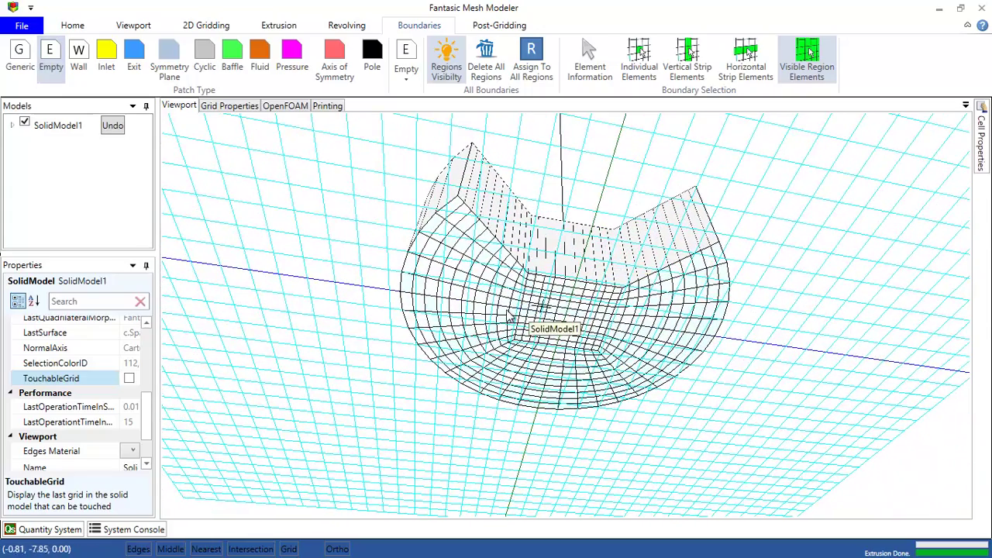
click(462, 298)
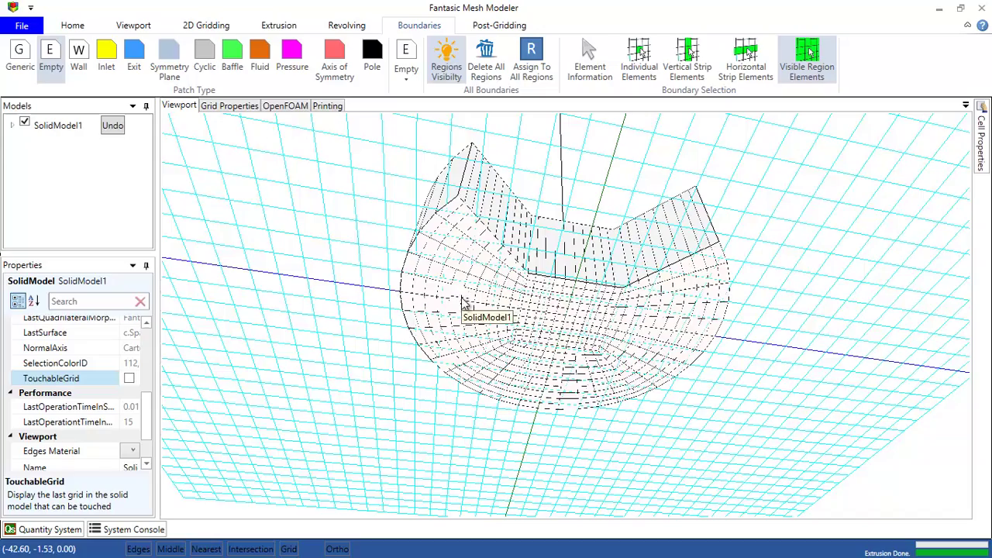
right_drag(559, 288, 636, 377)
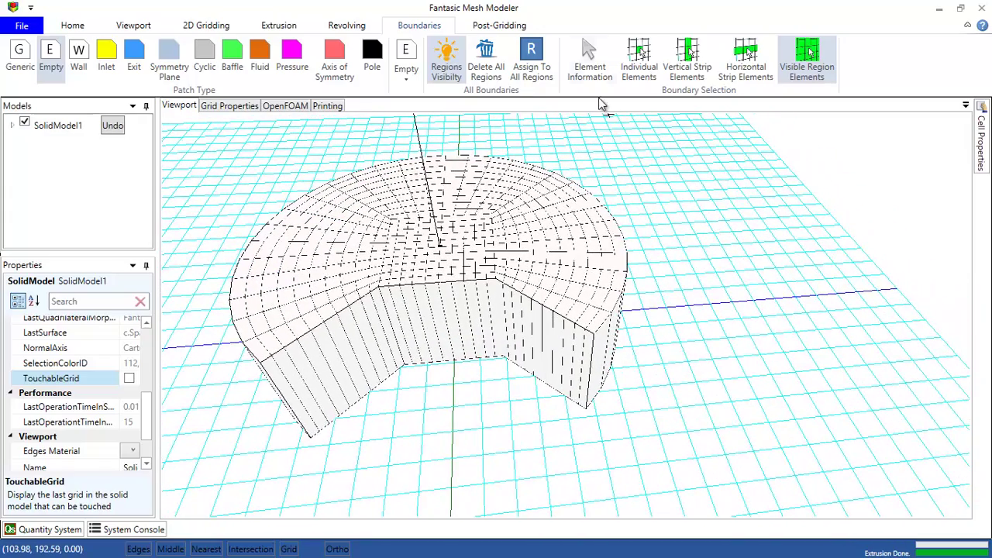
- Switch to Element Information and pin and widen the Cell Properties panel
click(588, 70)
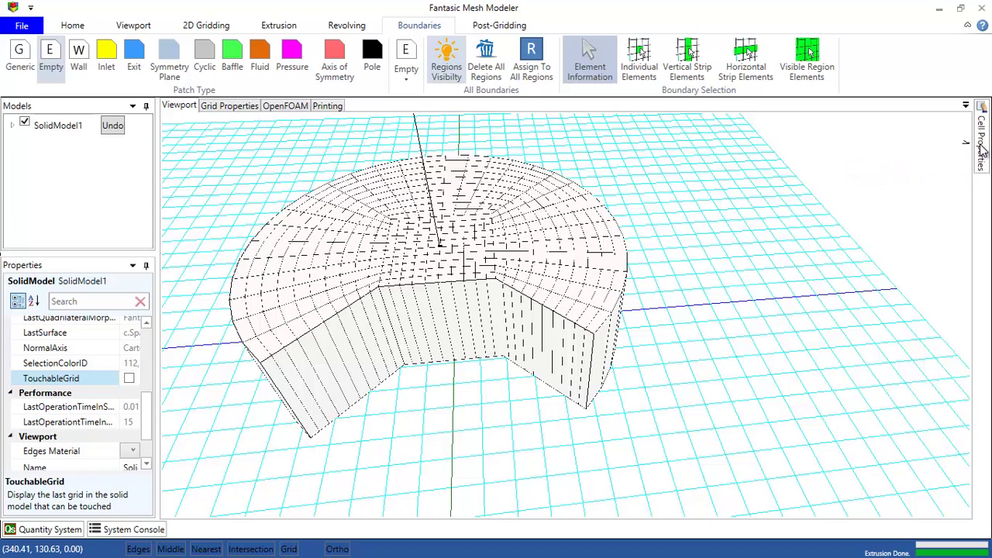
mouse_move(981, 151)
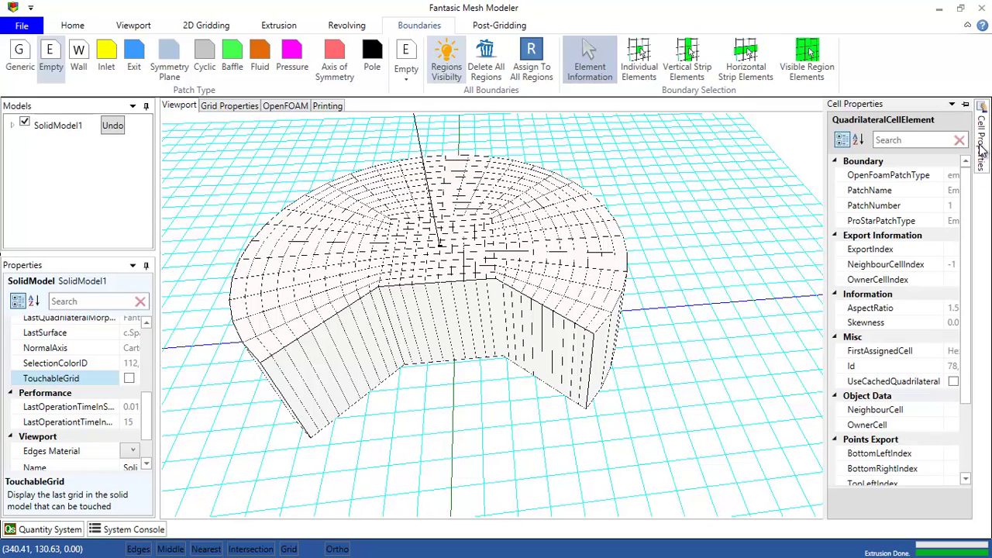
click(964, 104)
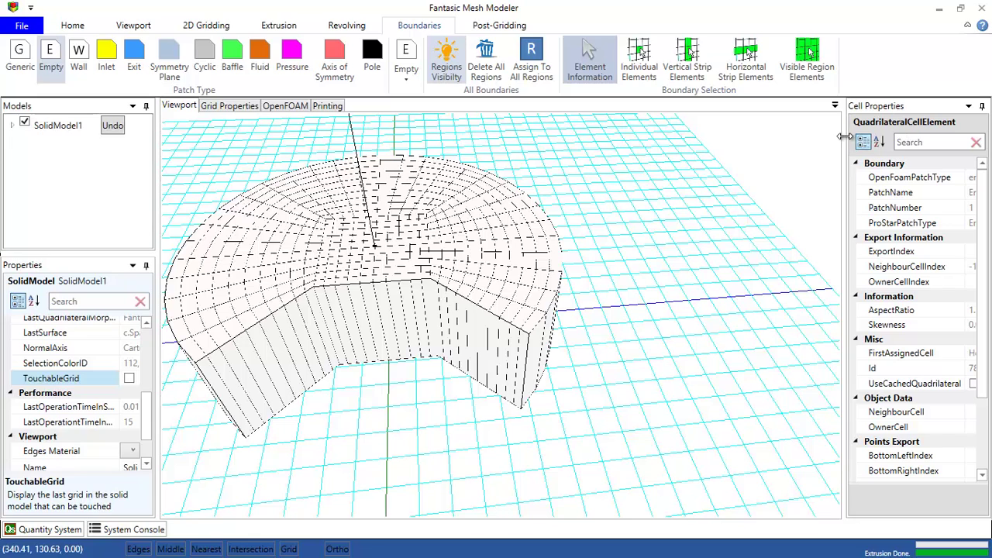
drag(844, 136, 765, 139)
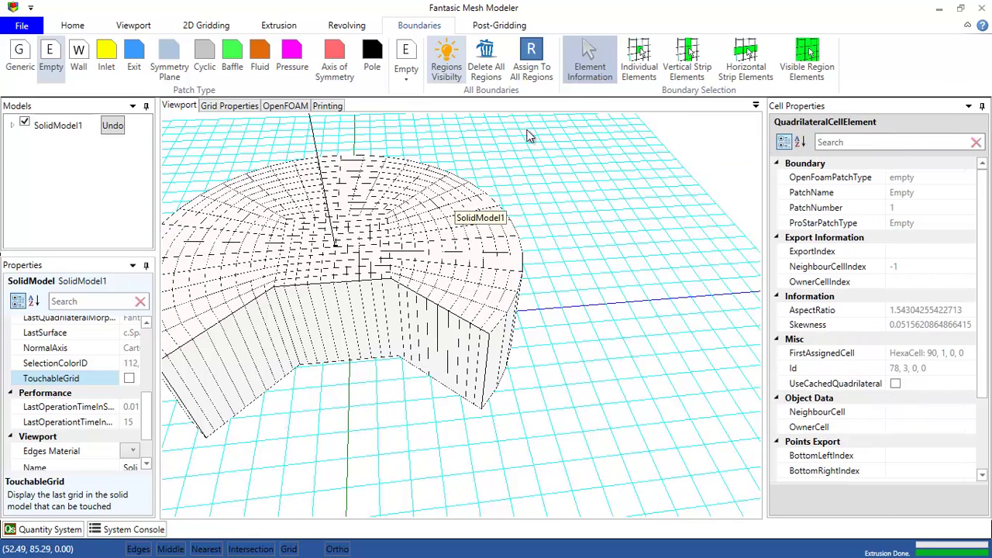
- Inspect a side cell (FixedWall, patch 21) and a top cell (Empty) to verify their patches
click(352, 298)
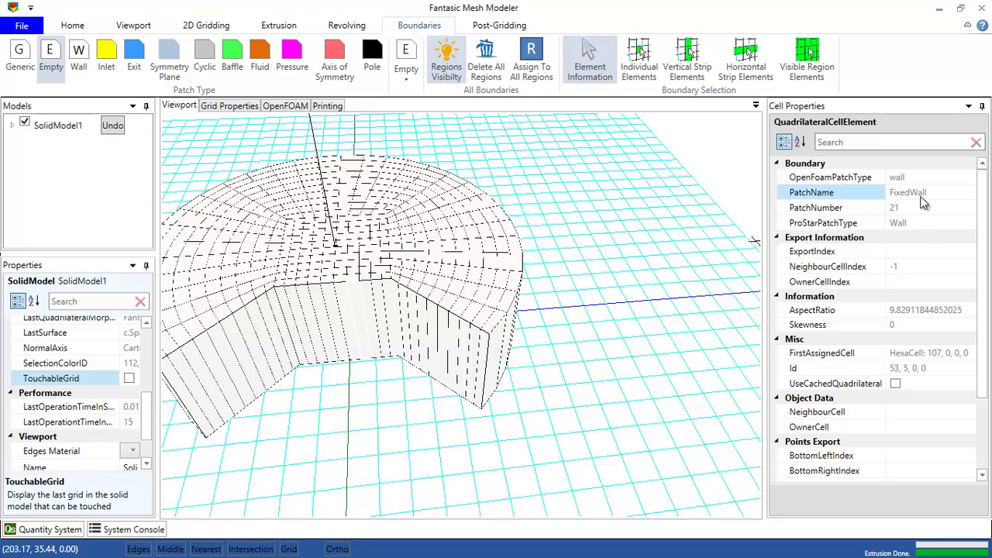
click(439, 220)
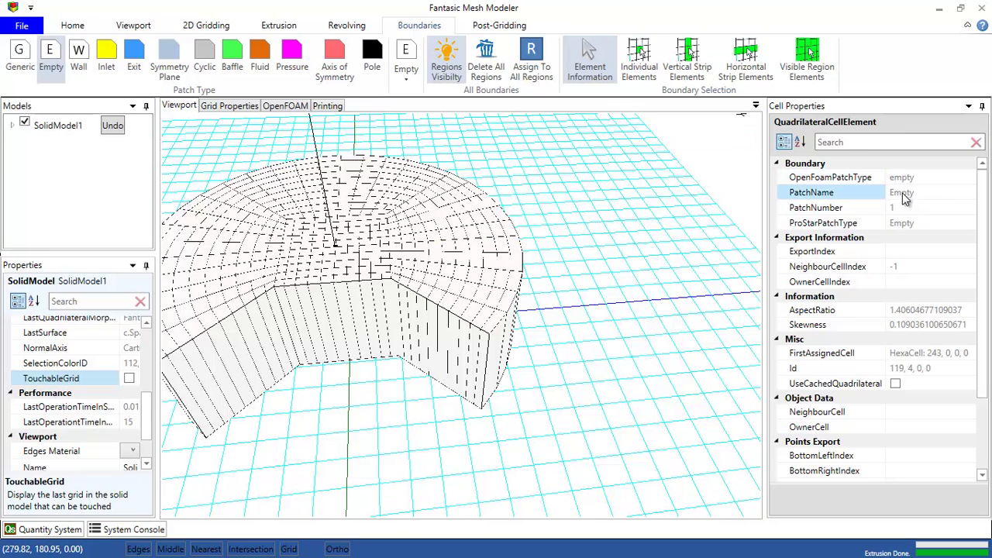
click(844, 207)
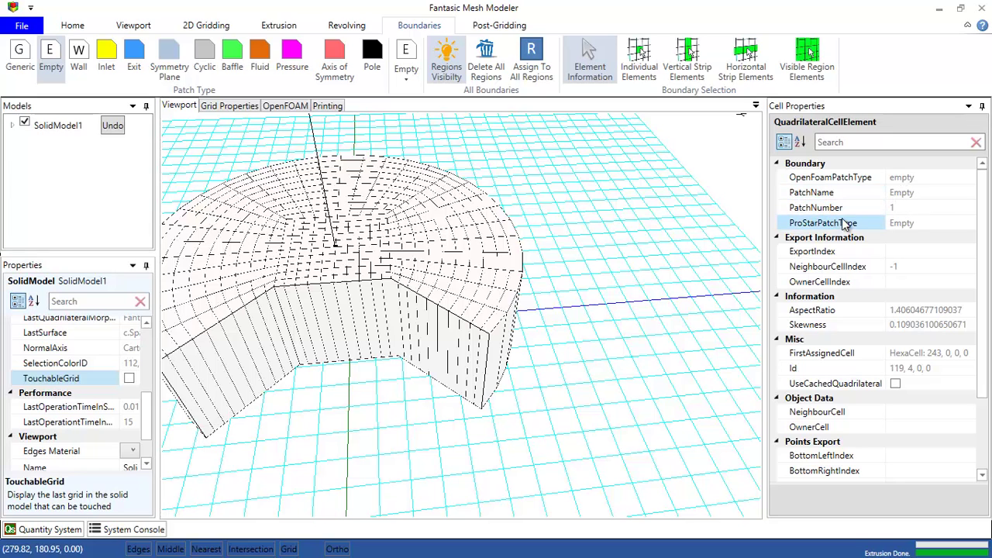
right_drag(394, 295, 217, 241)
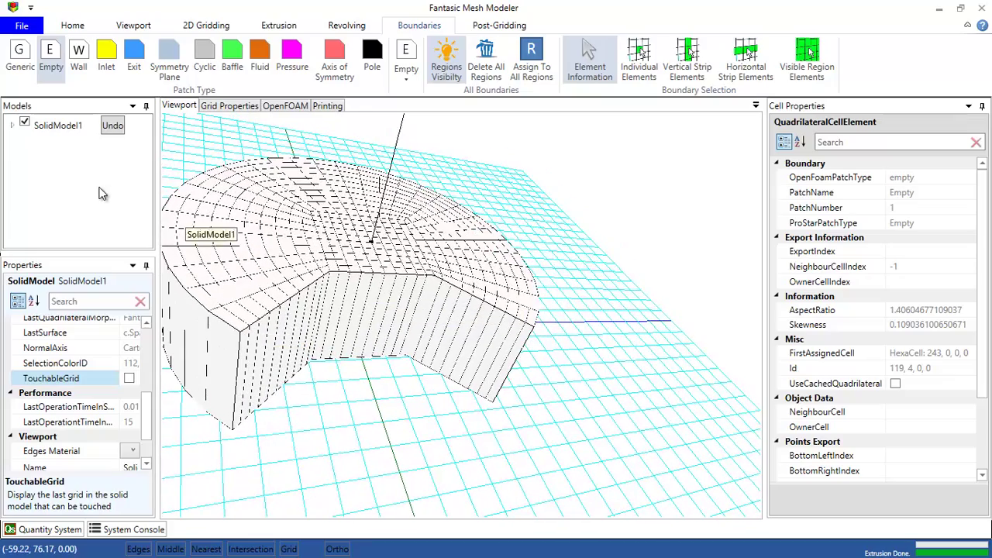
- Hide the side panels and dock the OpenFOAM case settings beside the 3D view
click(145, 107)
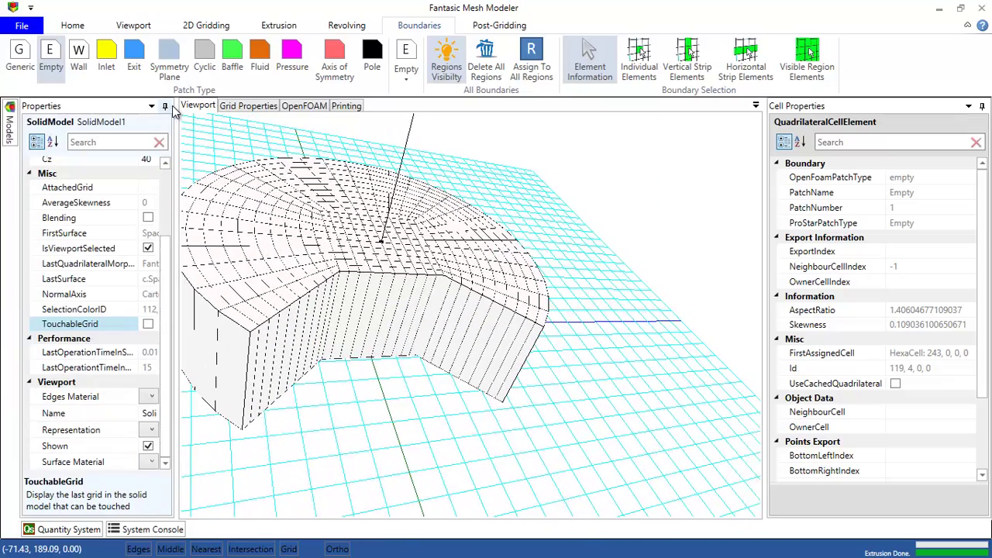
click(164, 106)
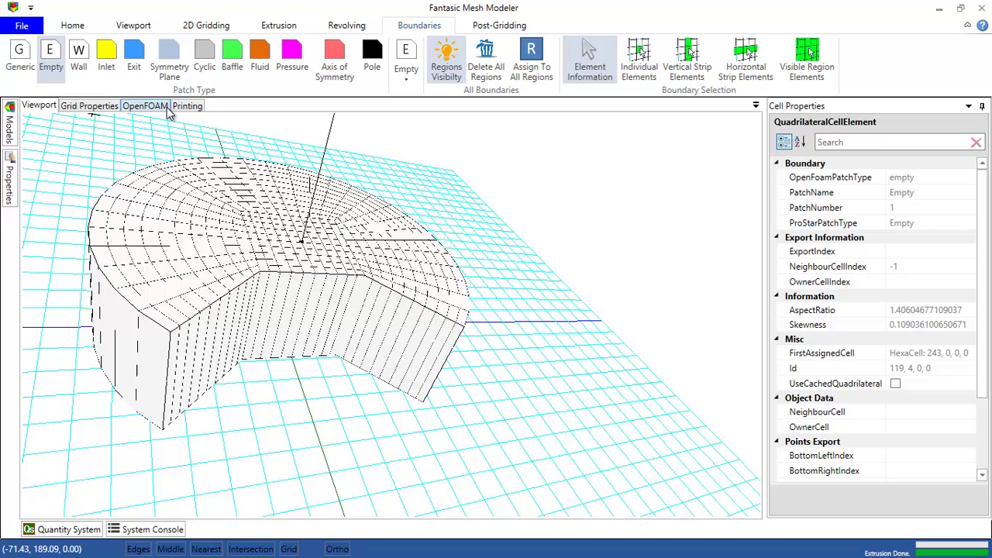
click(982, 106)
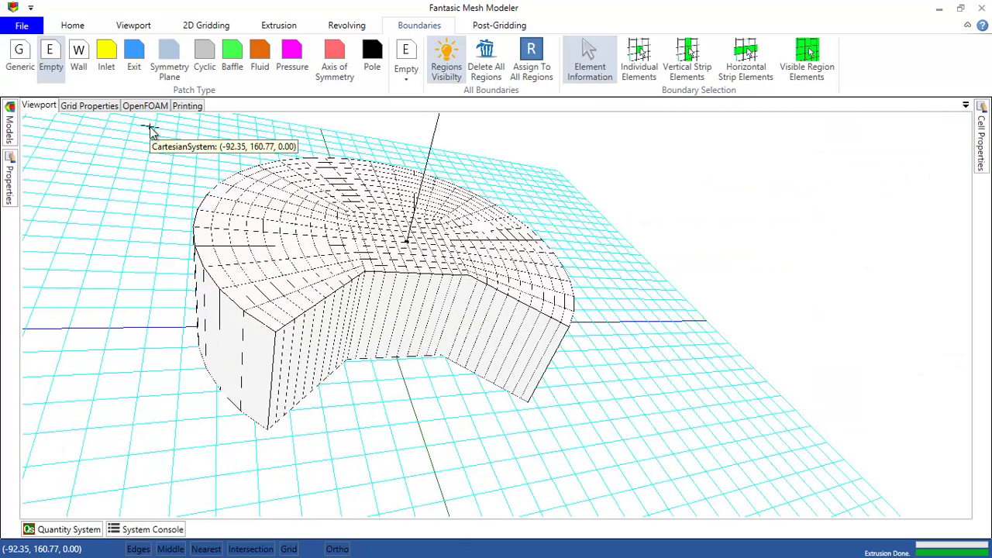
click(141, 106)
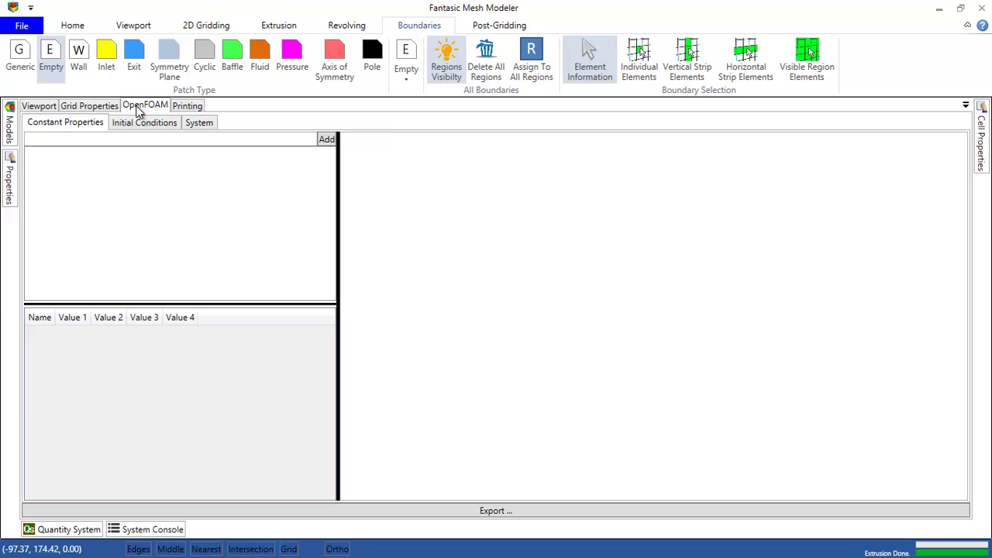
drag(139, 110, 518, 309)
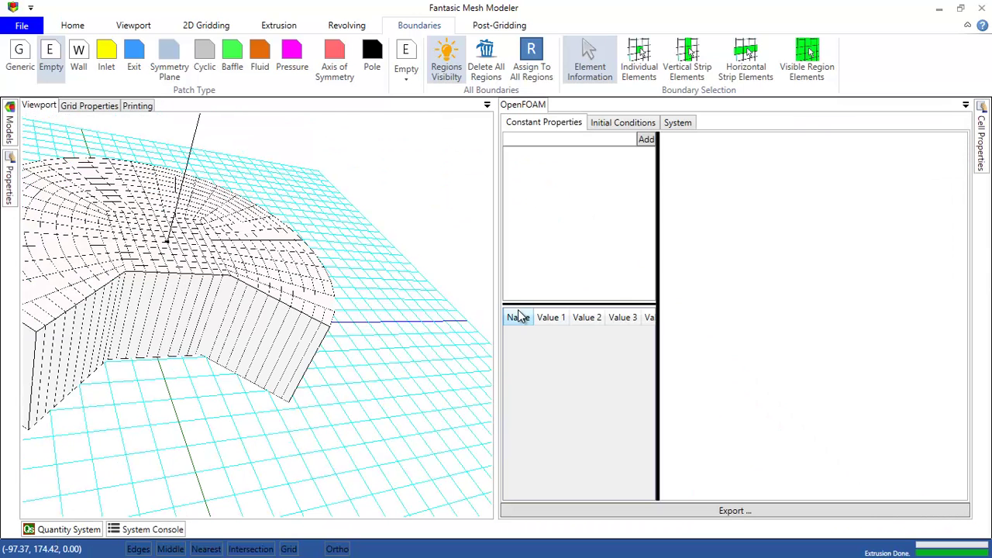
- Calculate the grid properties, showing 400 cells, and list the cells and boundaries
click(93, 106)
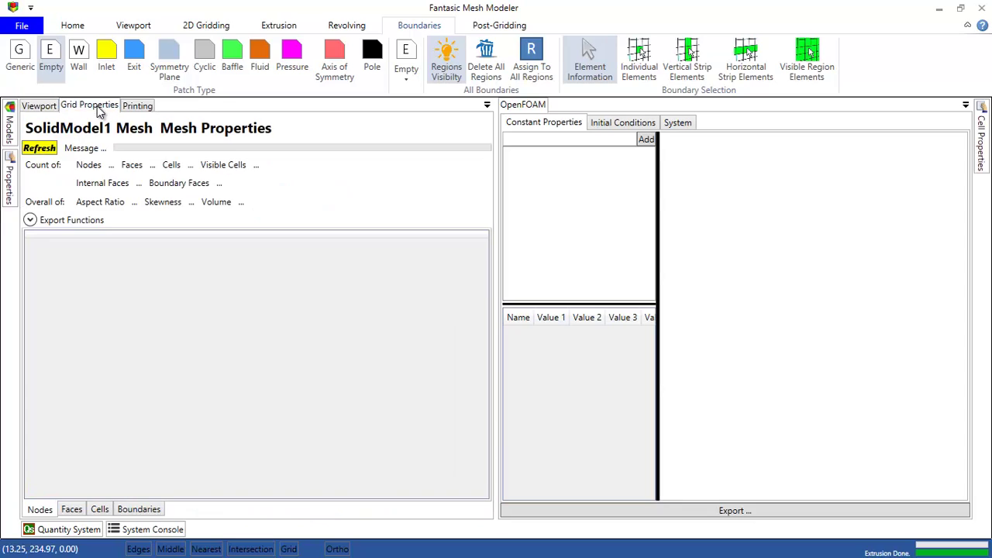
click(46, 147)
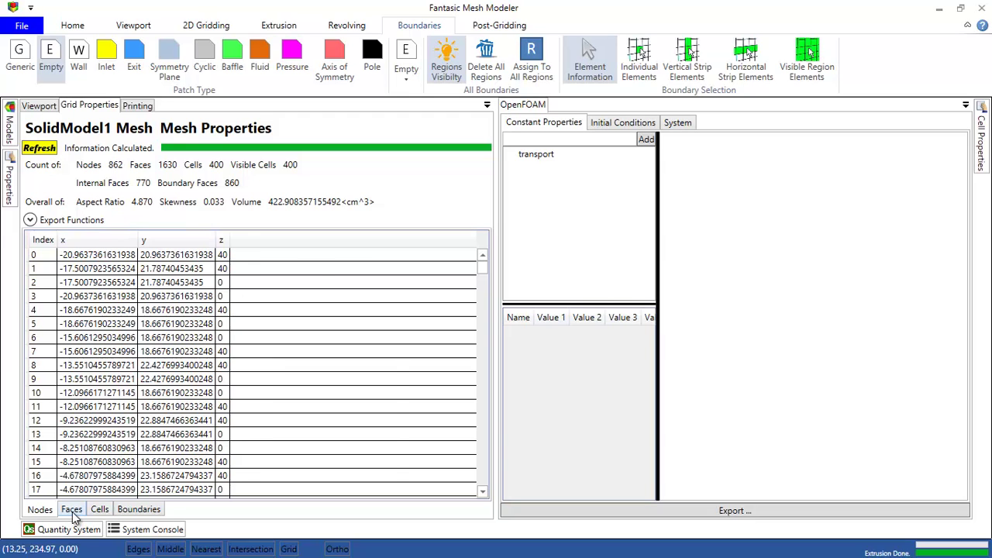
click(102, 510)
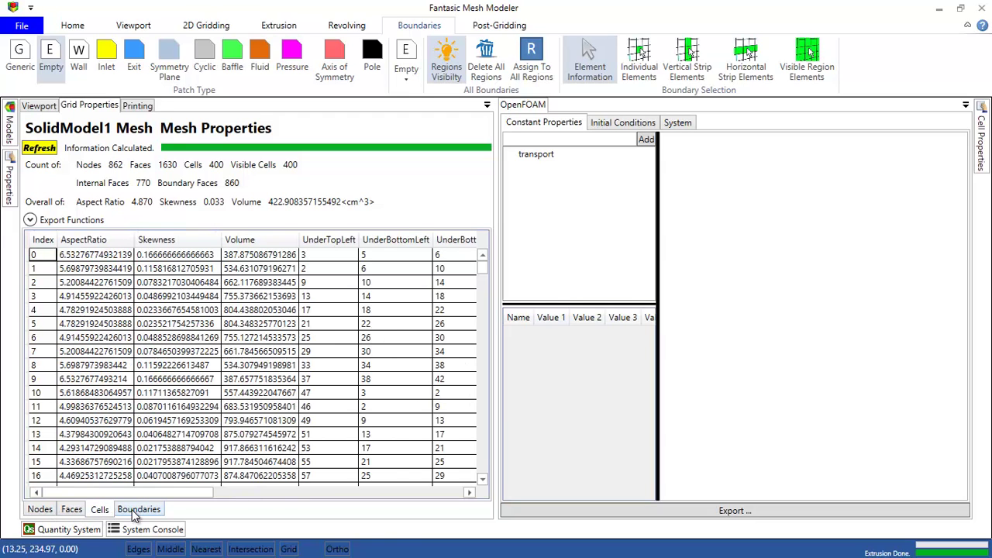
click(135, 511)
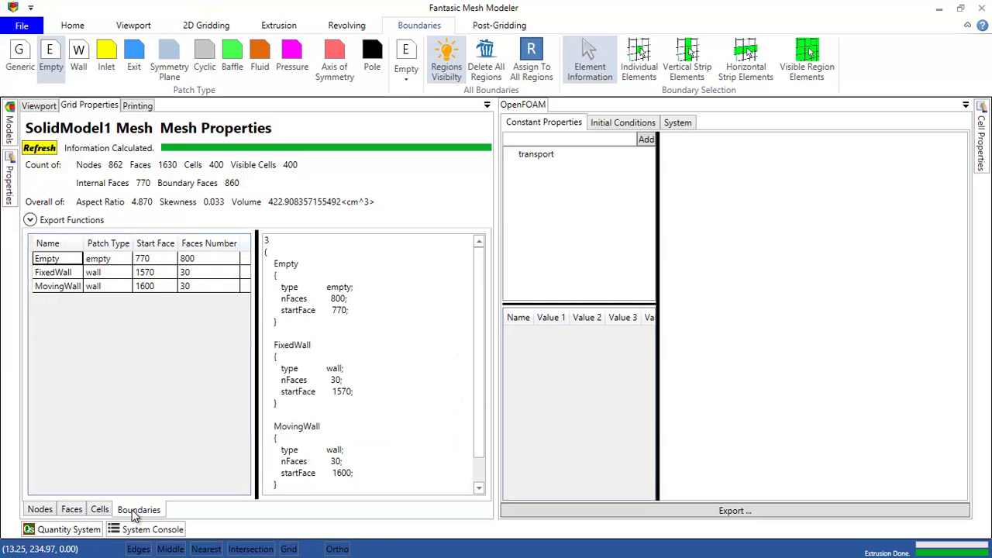
- Review the Empty (800 faces), FixedWall (30) and MovingWall (30) boundary definitions
click(76, 272)
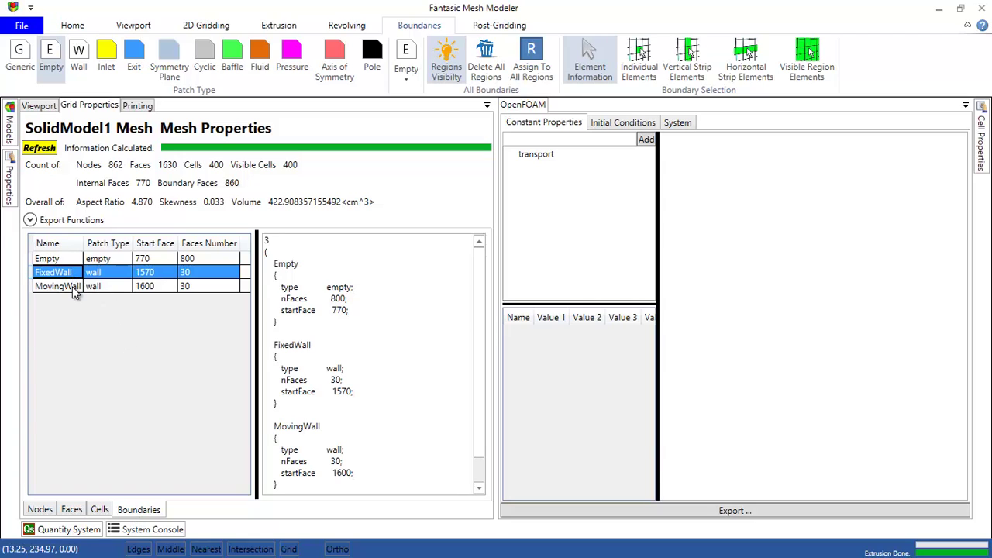
click(72, 286)
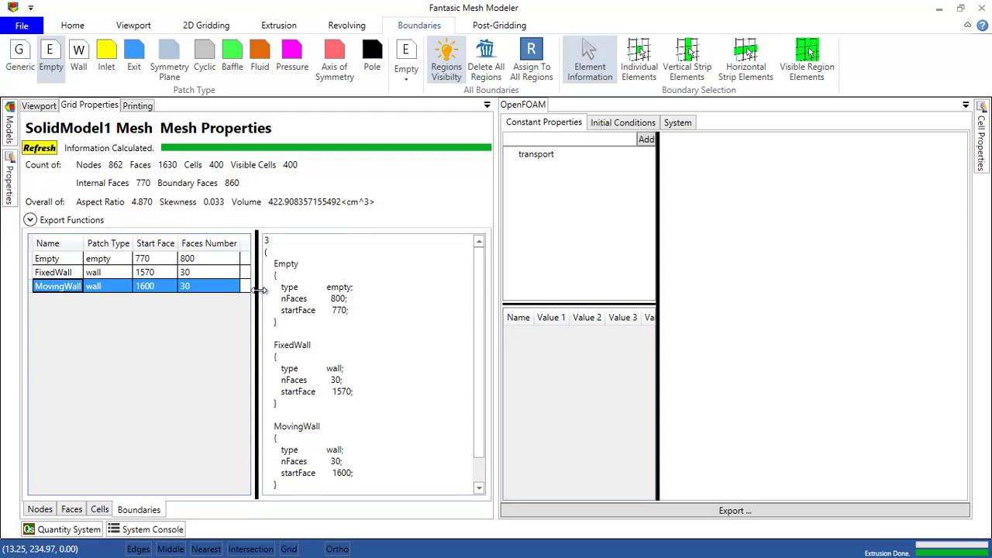
drag(258, 290, 240, 290)
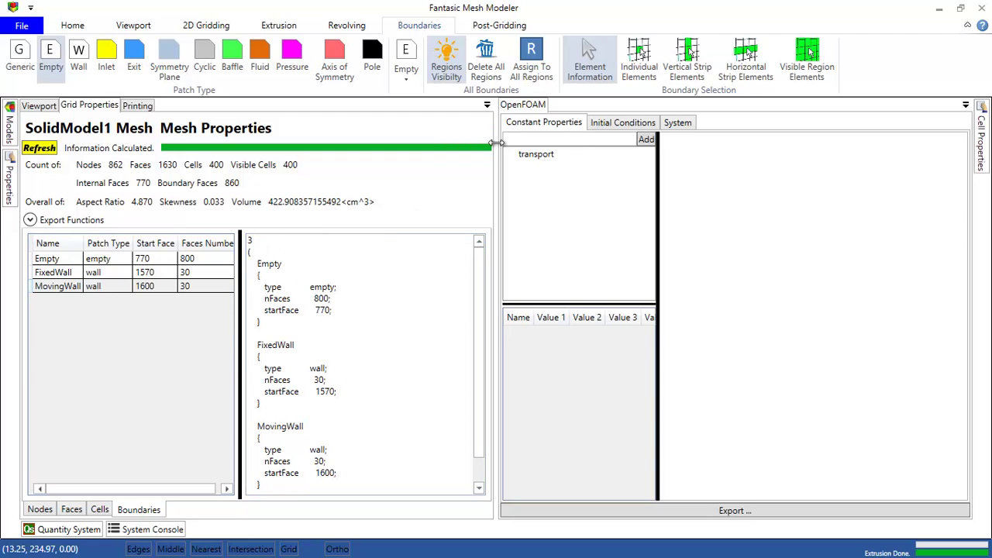
drag(495, 144, 462, 145)
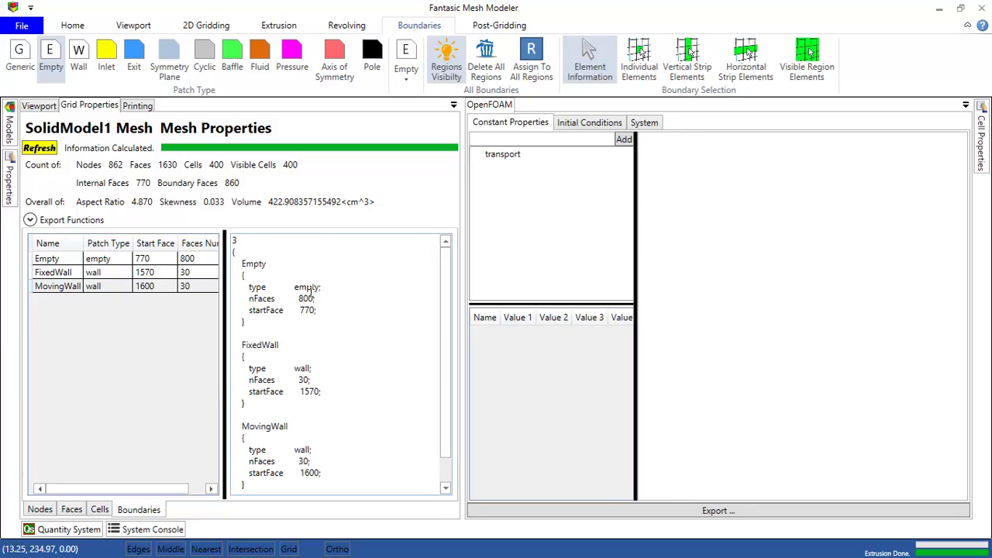
drag(328, 314, 328, 338)
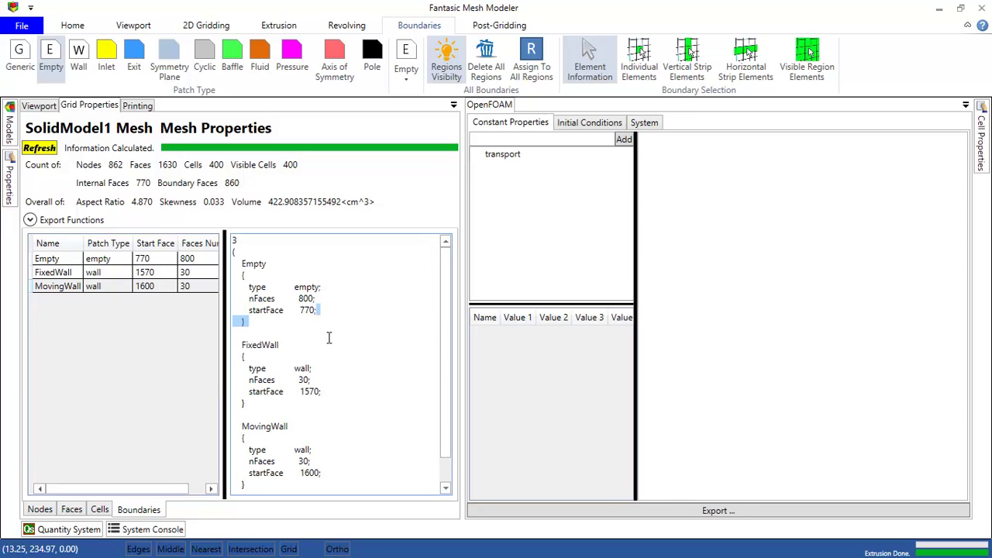
scroll(442, 331, down, 1)
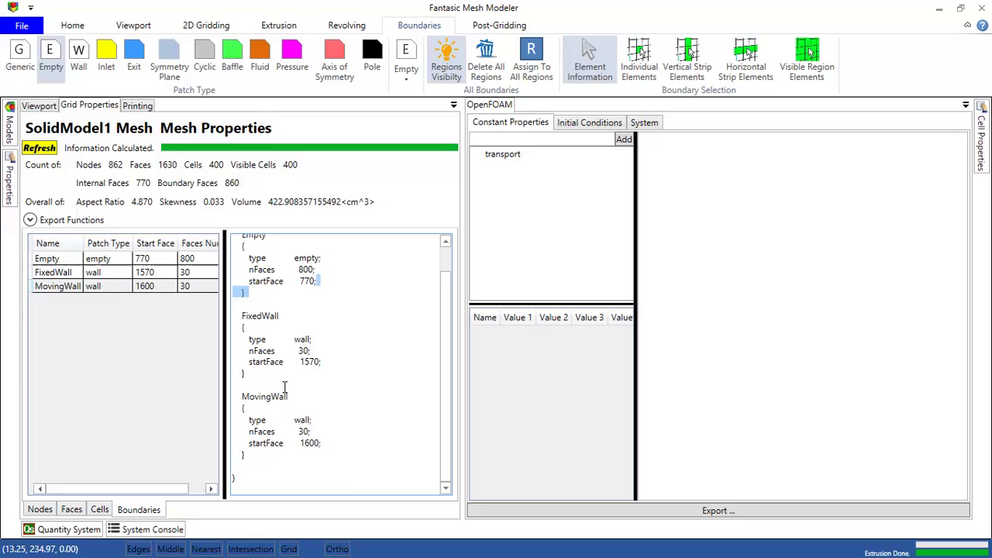
click(344, 475)
drag(463, 243, 393, 244)
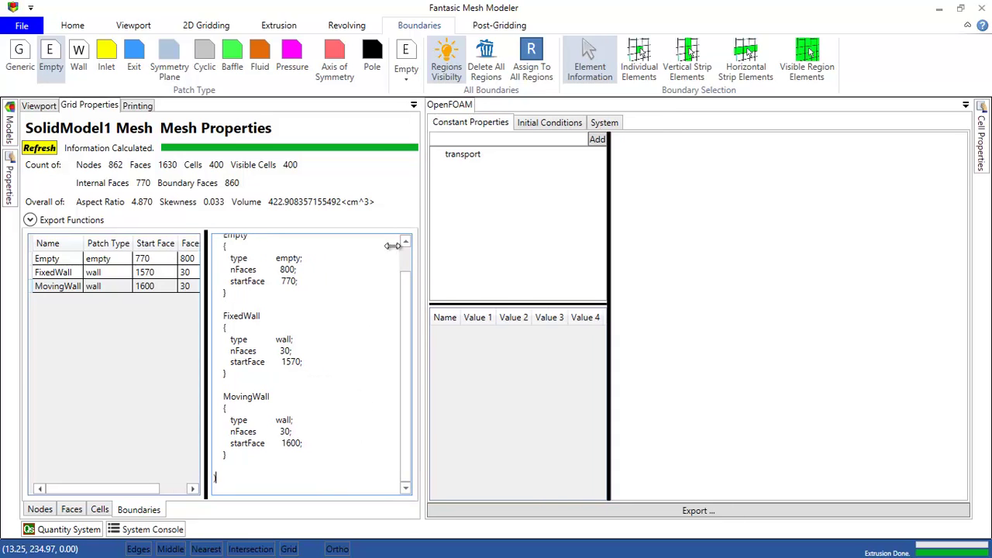
- Preview transportProperties with nu 0.01 and units [0 2 -1 0 0 0 0], widening the panel
click(436, 163)
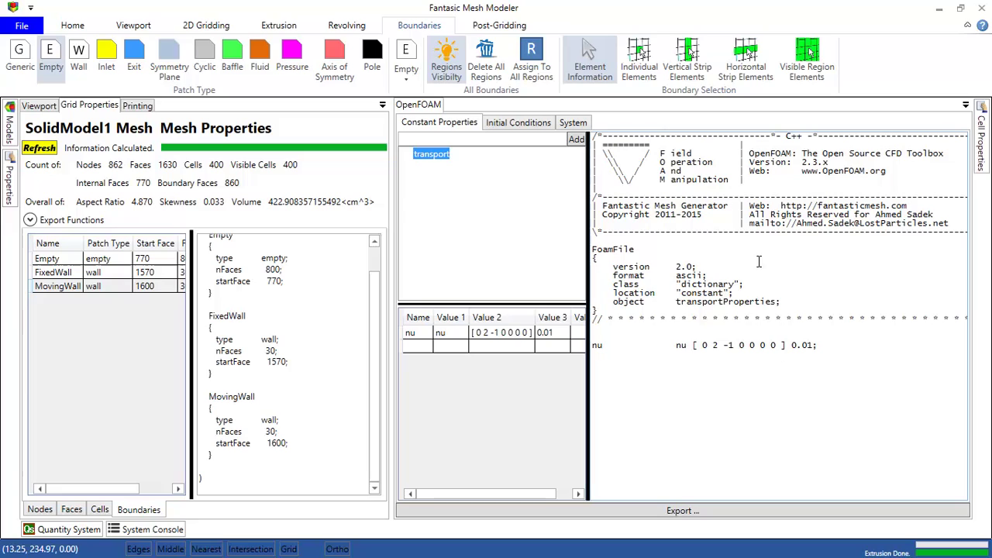
click(632, 301)
double_click(694, 303)
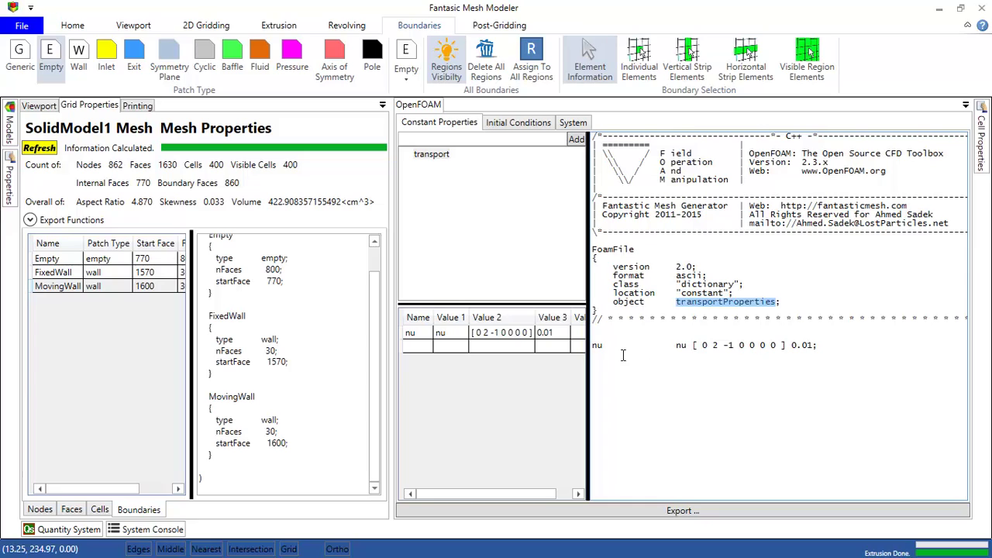
click(602, 347)
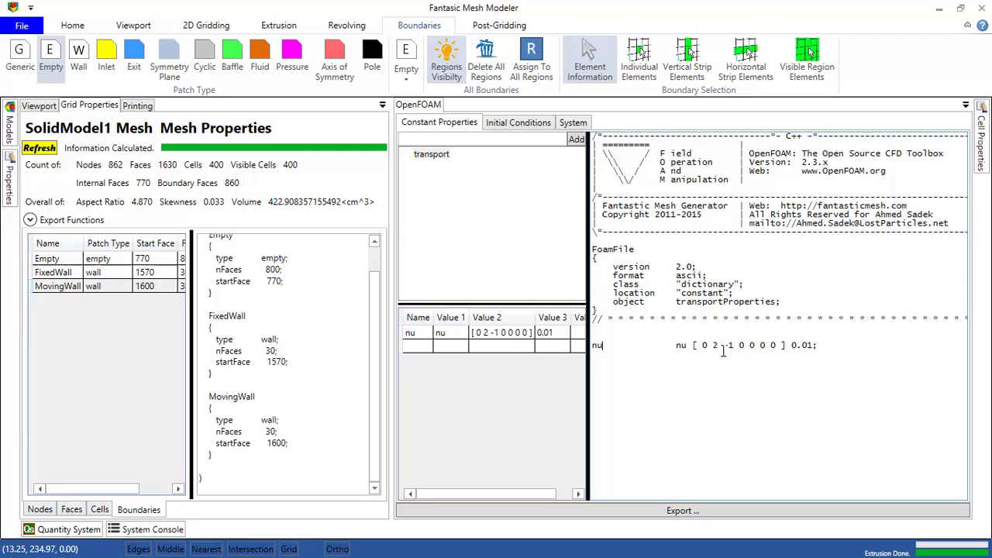
drag(781, 345, 701, 346)
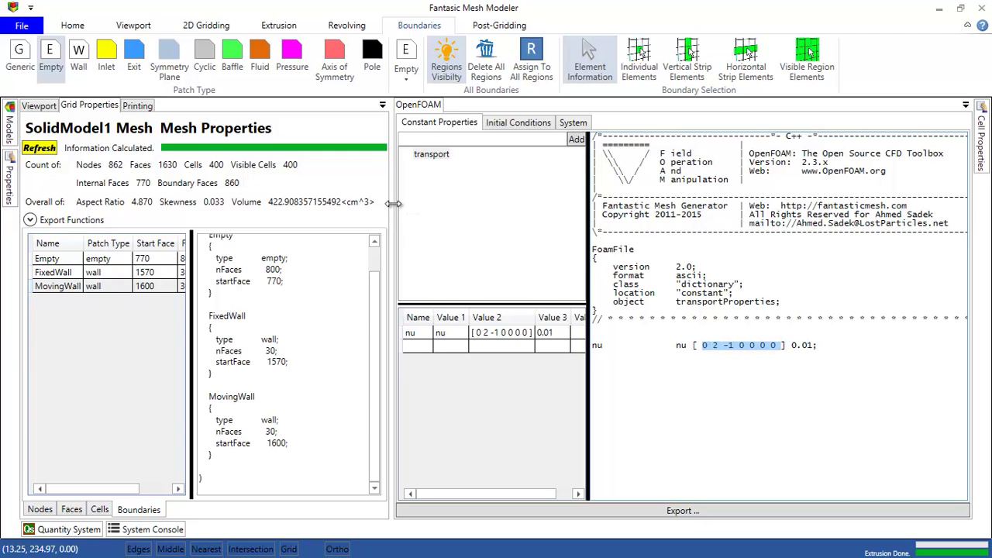
drag(393, 204, 357, 204)
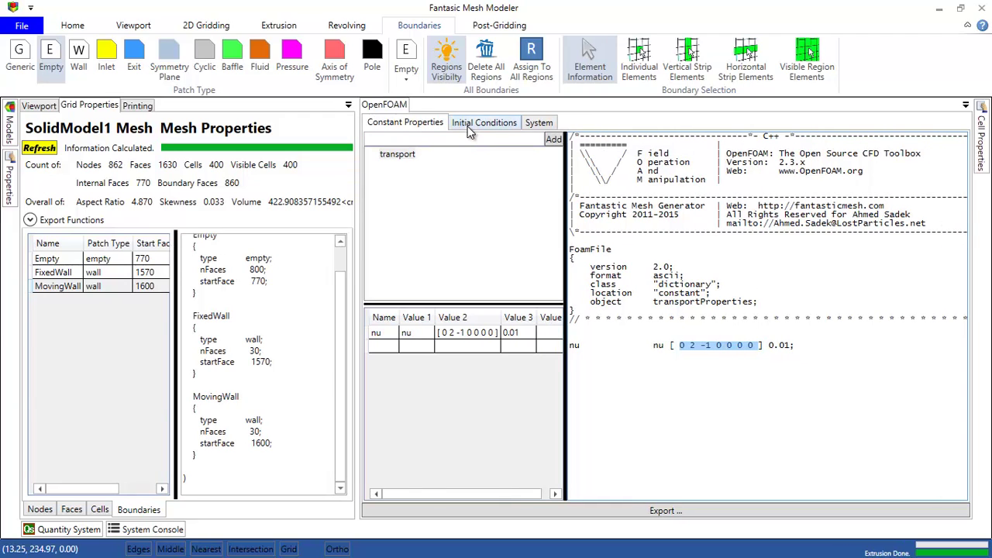
- Add initial field U with quantity Speed and rank Vector
click(480, 122)
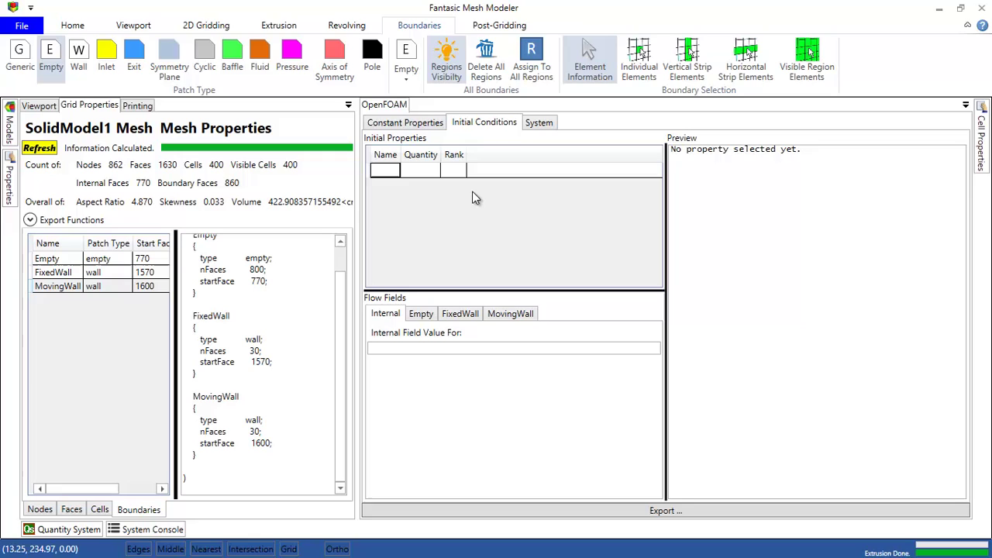
click(390, 172)
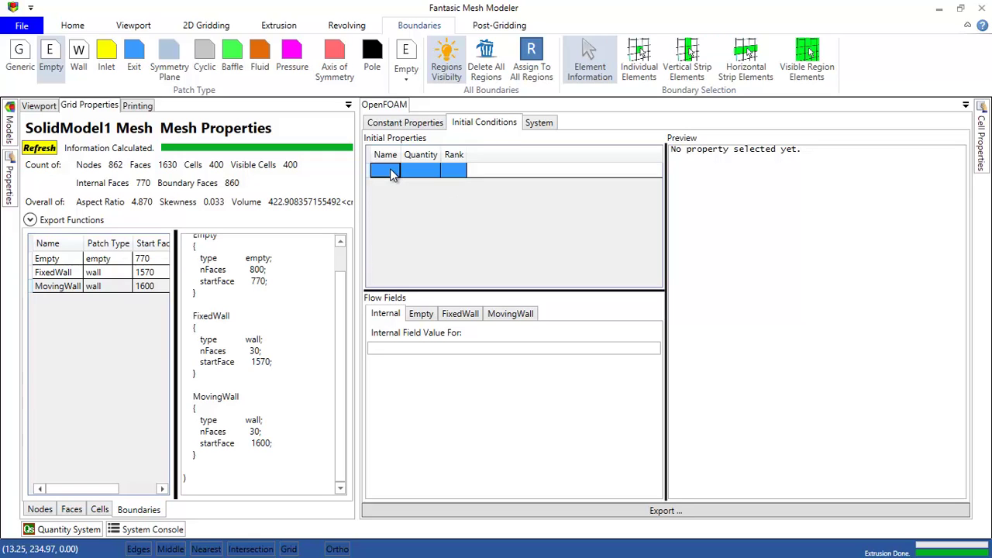
text(U)
click(428, 173)
click(434, 174)
click(435, 174)
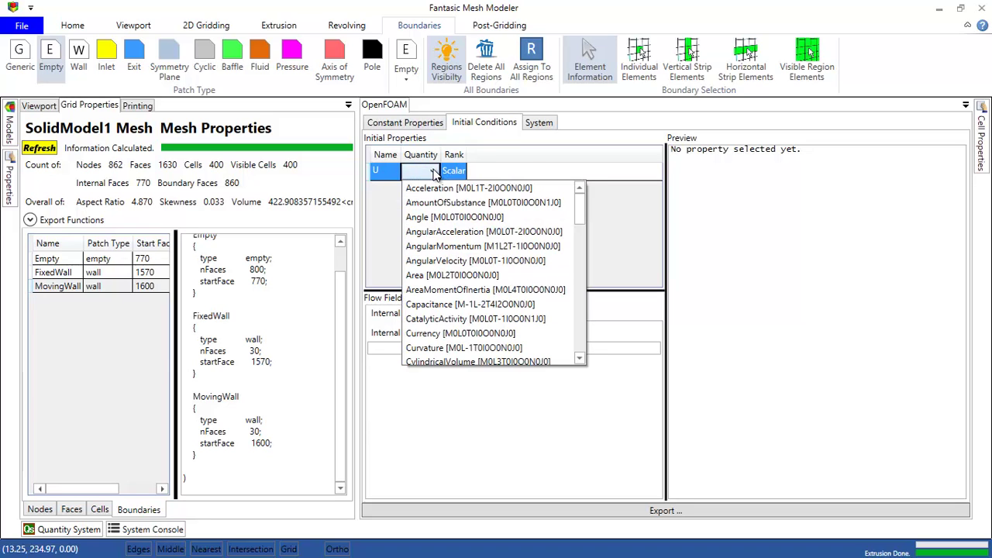
key(s)
key(Down)
key(Down)
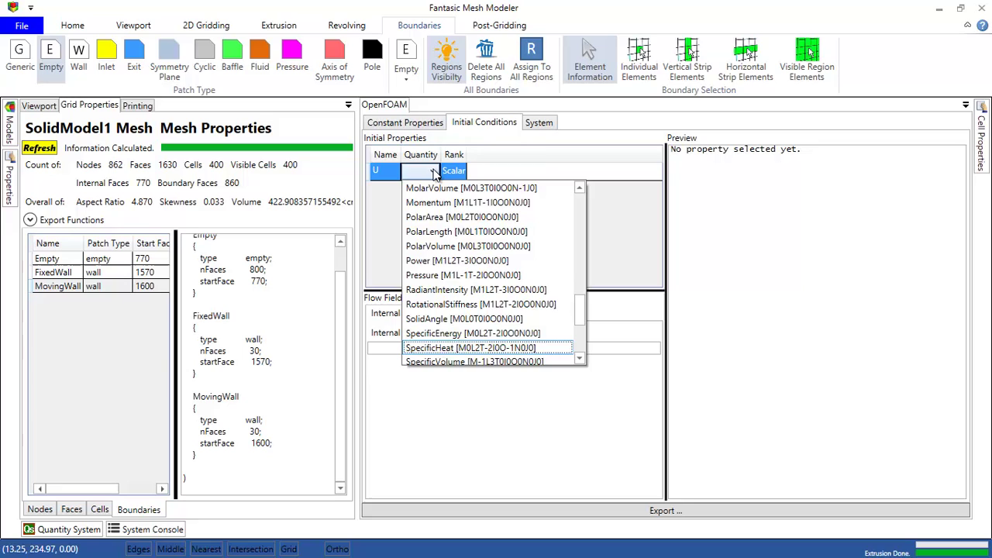
scroll(435, 175, down, 1)
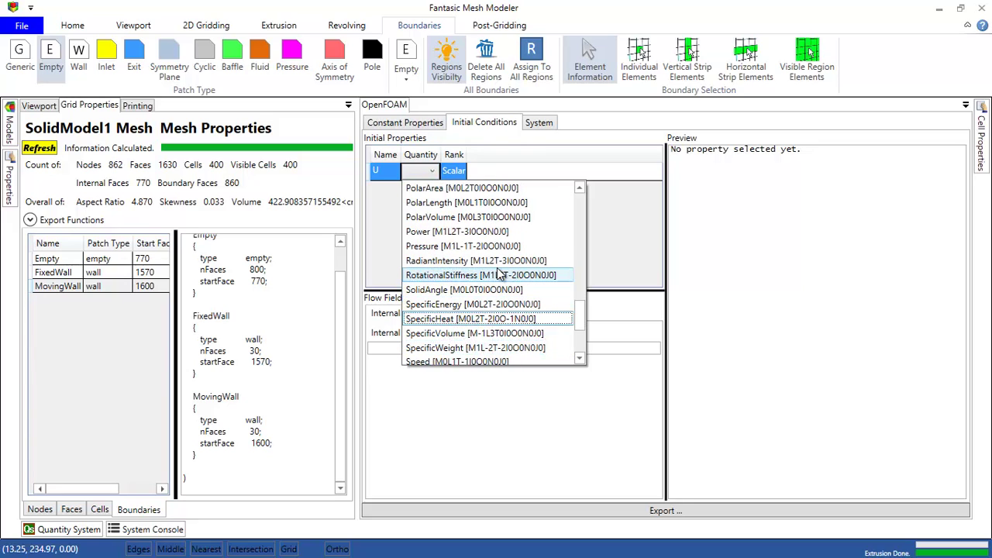
key(Down)
scroll(499, 275, down, 1)
key(Down)
key(Down)
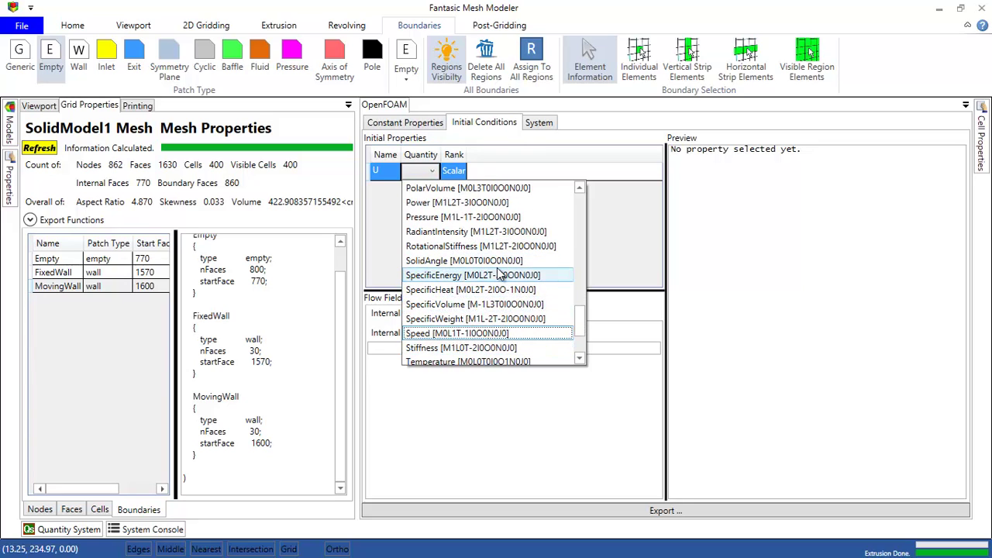
click(469, 335)
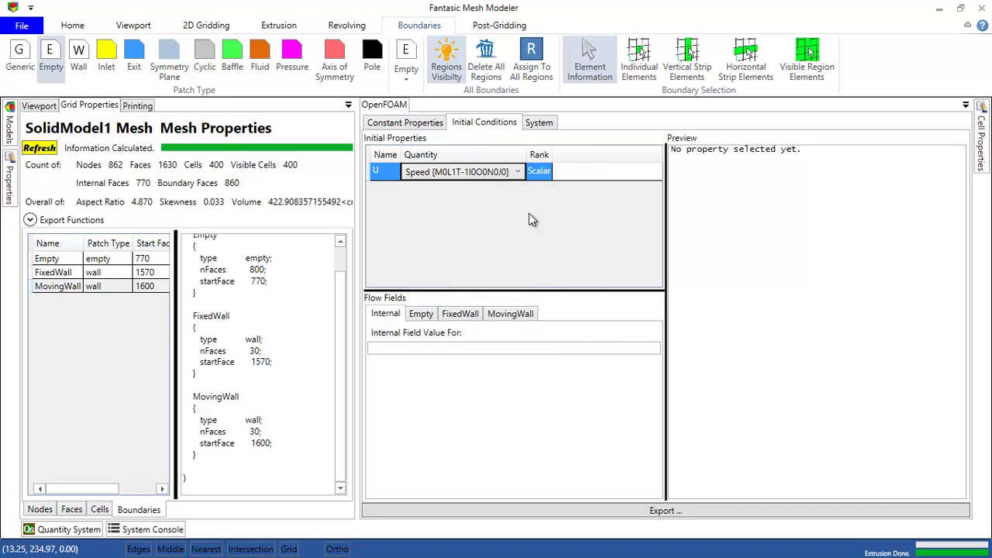
click(544, 175)
click(550, 174)
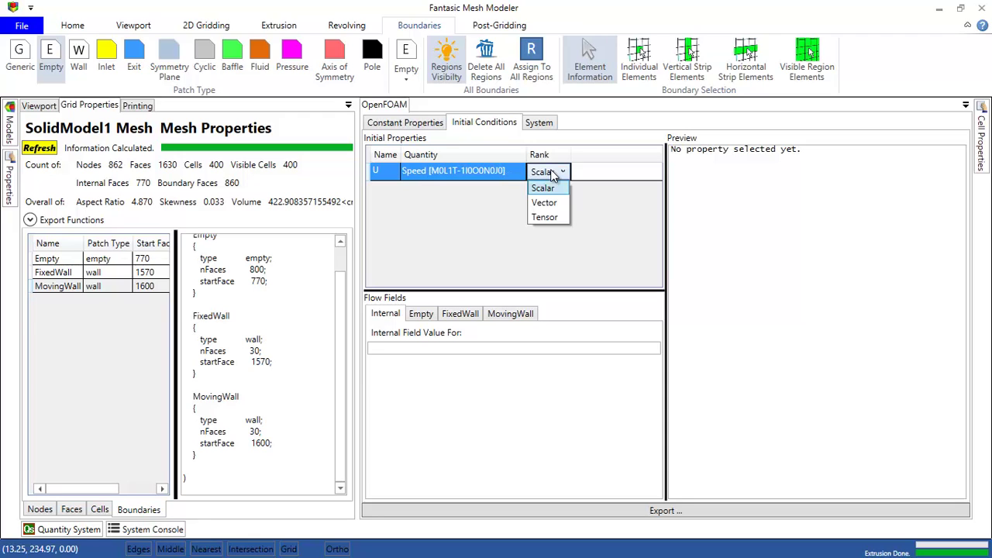
click(586, 217)
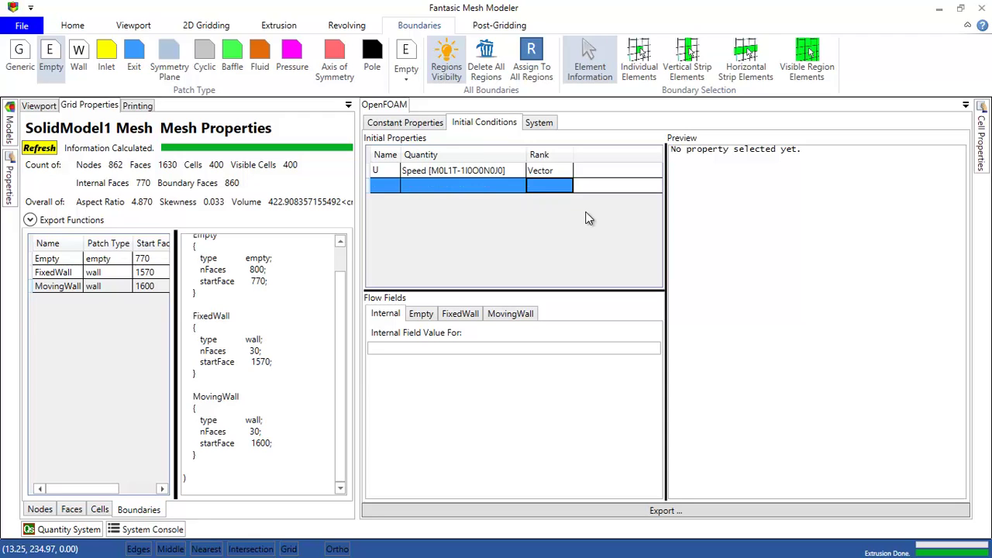
- Add a second field p with quantity SpecificEnergy as a Scalar
click(391, 184)
text(p)
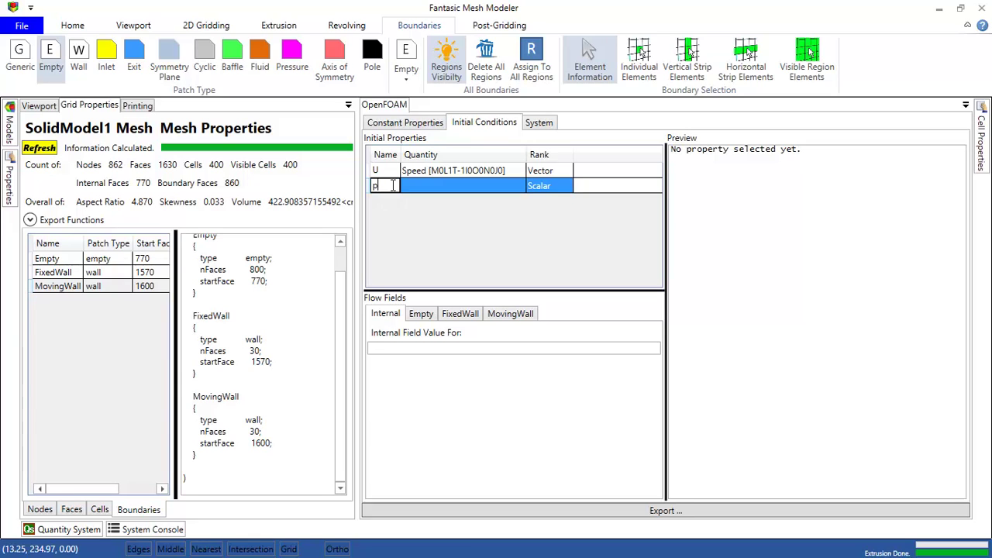
click(430, 185)
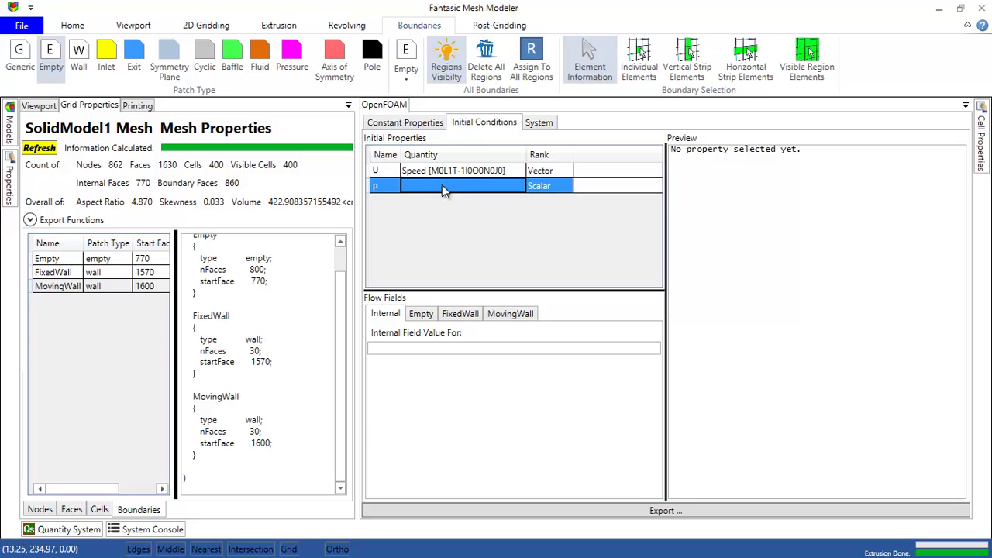
click(459, 186)
key(s)
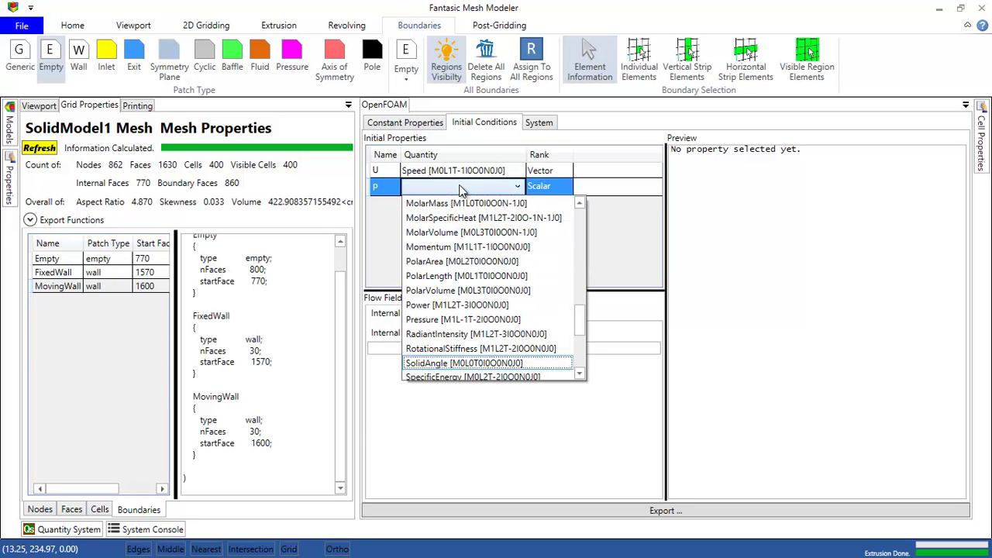
key(Down)
key(Down)
key(Up)
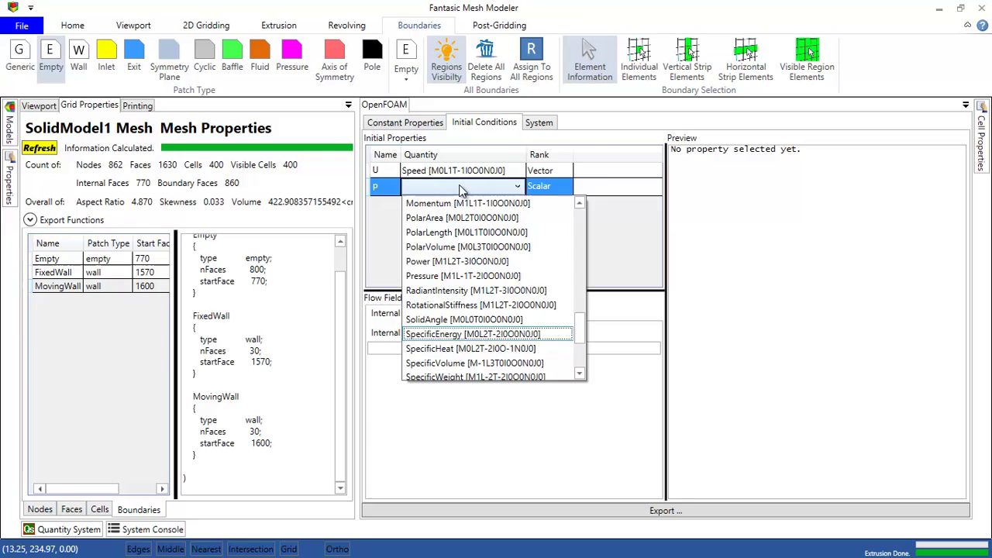
key(Return)
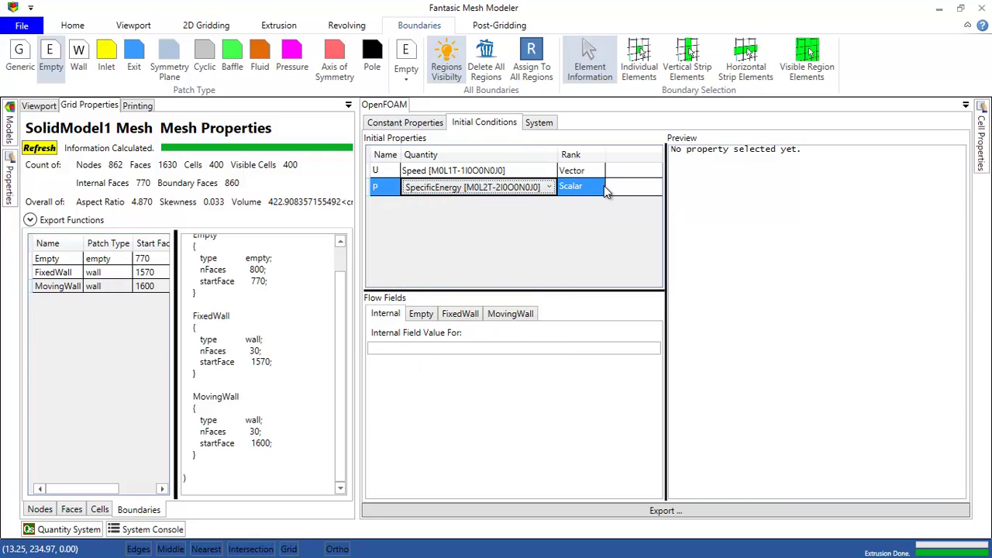
key(Down)
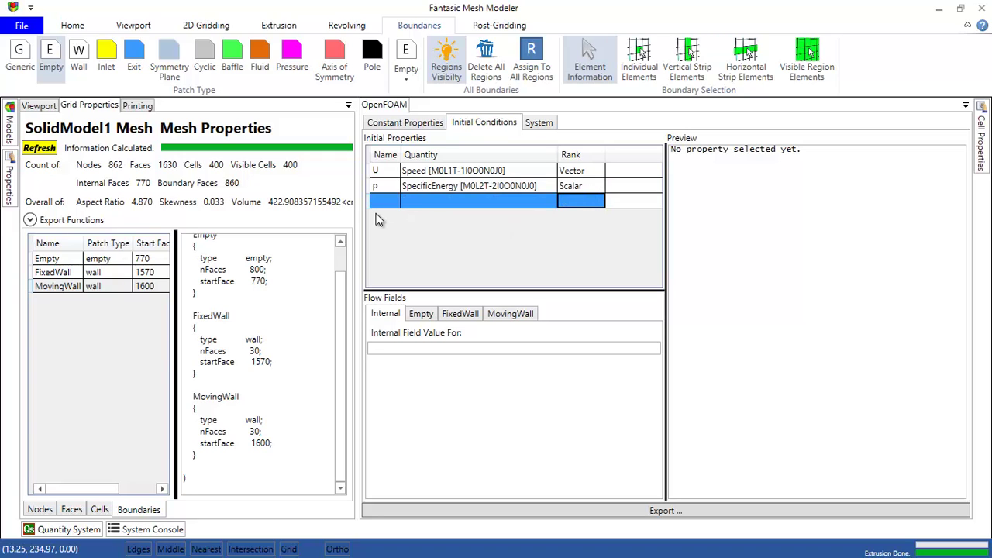
- Select the p field and set its internal field value to 0
click(425, 185)
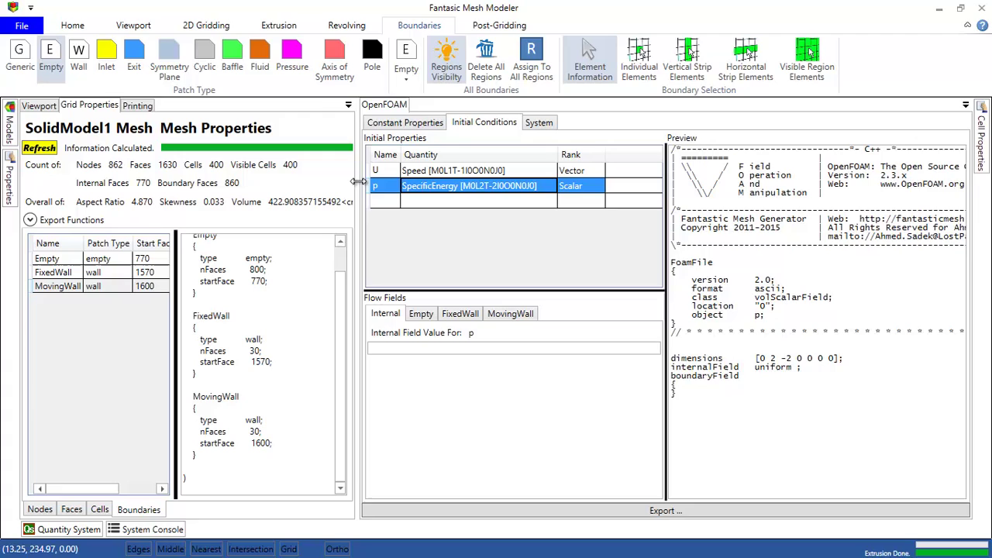
drag(358, 181, 325, 181)
click(389, 171)
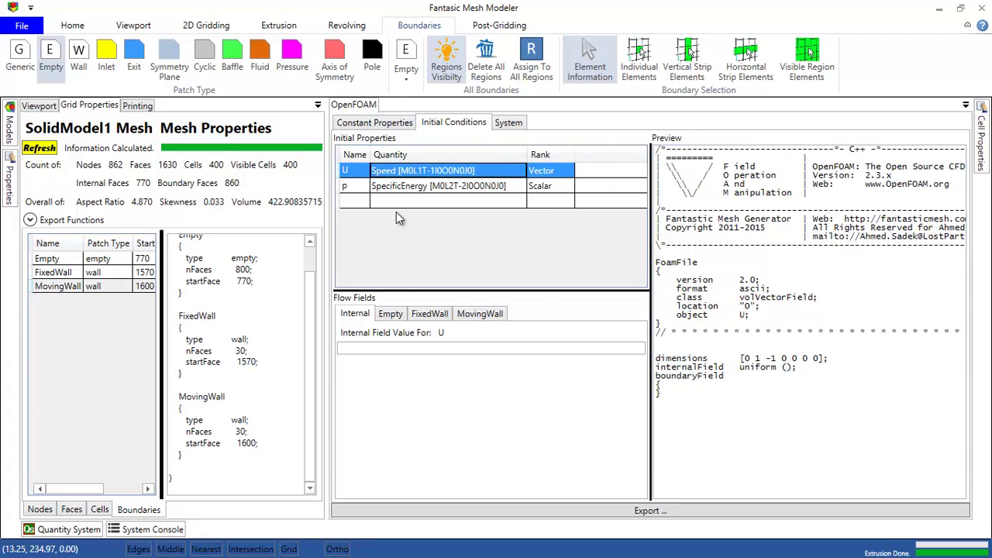
click(415, 186)
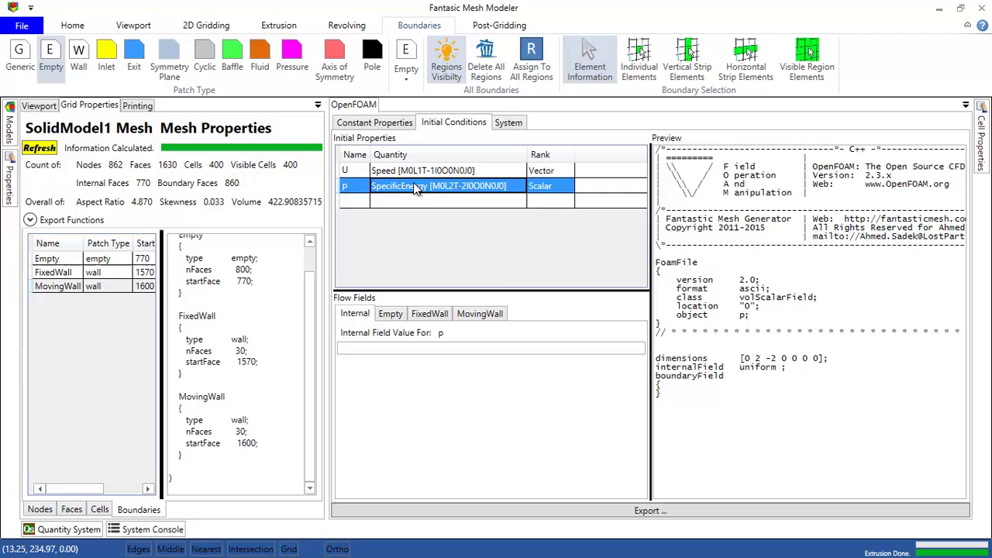
click(422, 351)
text(0)
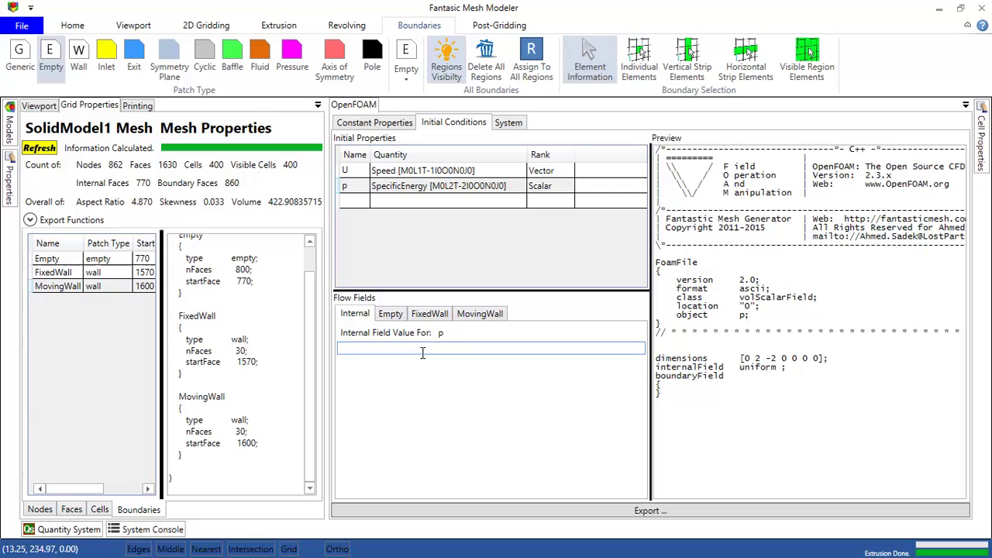
- Give p an empty condition on the Empty patch and ZeroGradient on FixedWall
click(391, 315)
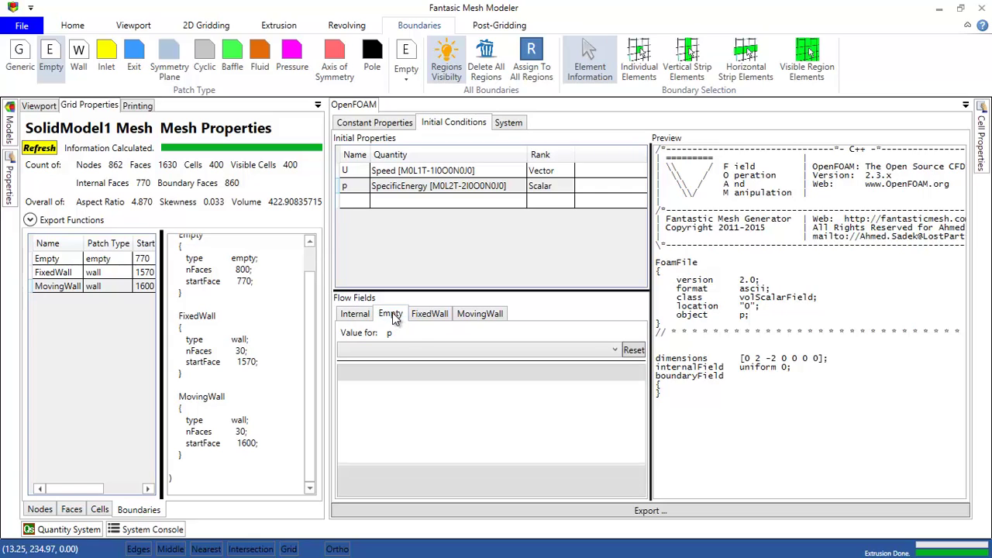
click(409, 350)
click(411, 371)
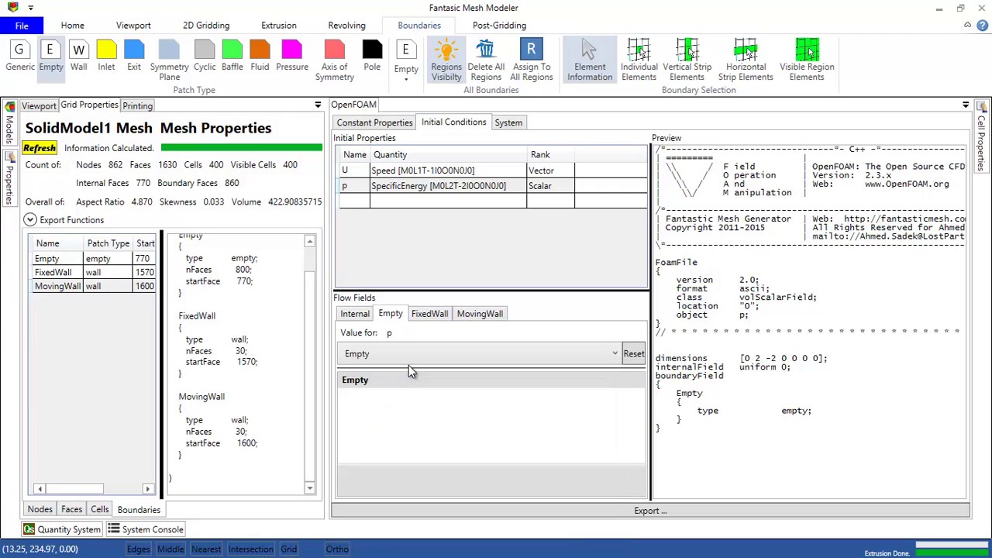
click(439, 316)
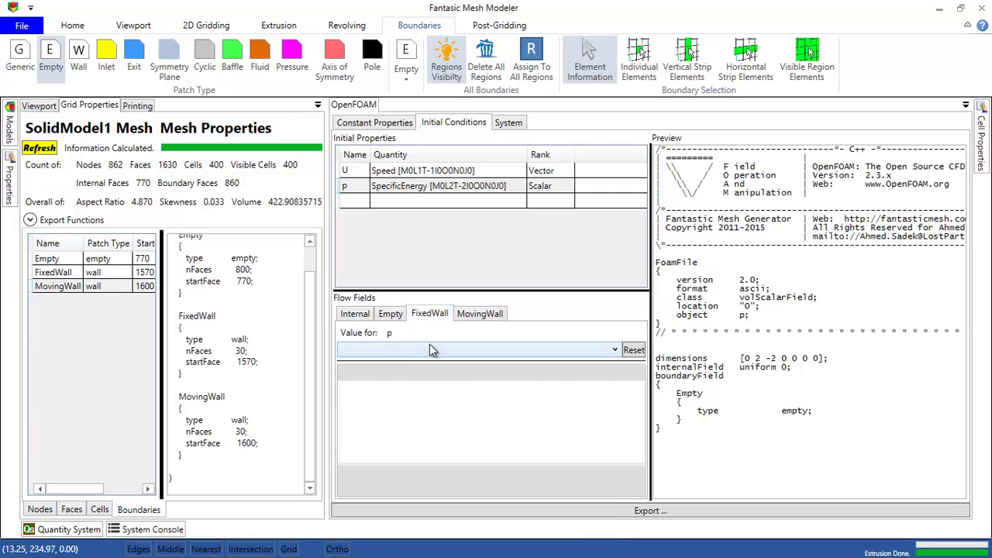
click(432, 349)
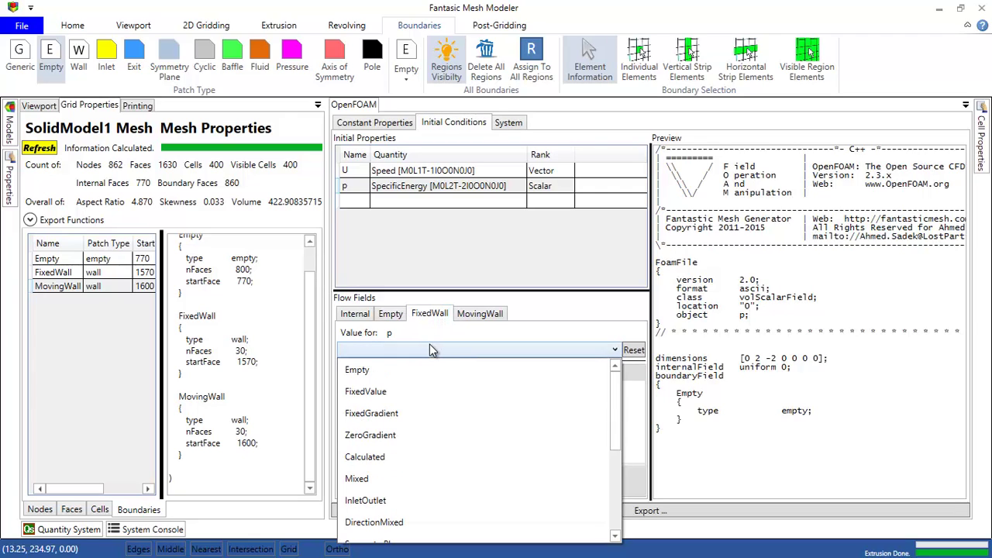
click(391, 436)
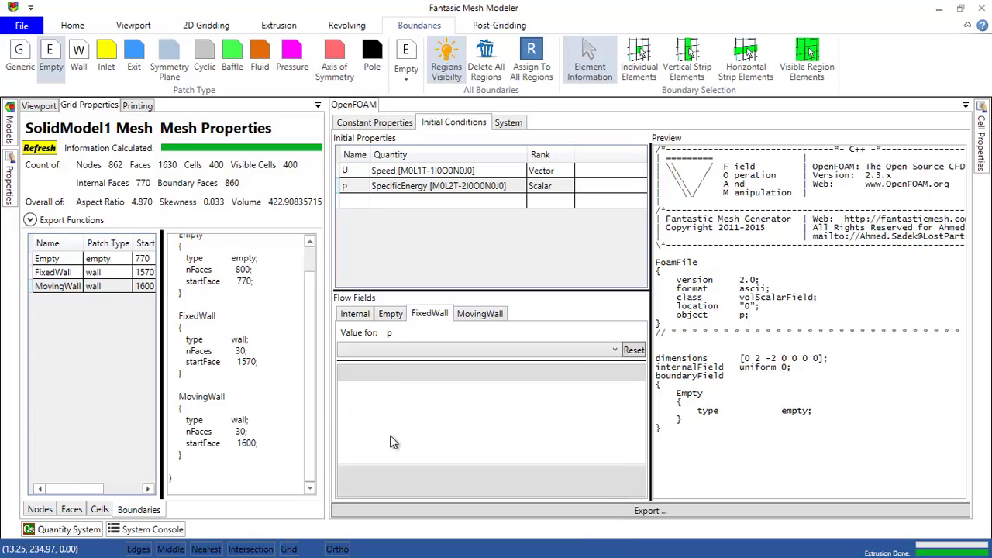
- Give p a FixedValue condition of 0 on MovingWall
click(497, 316)
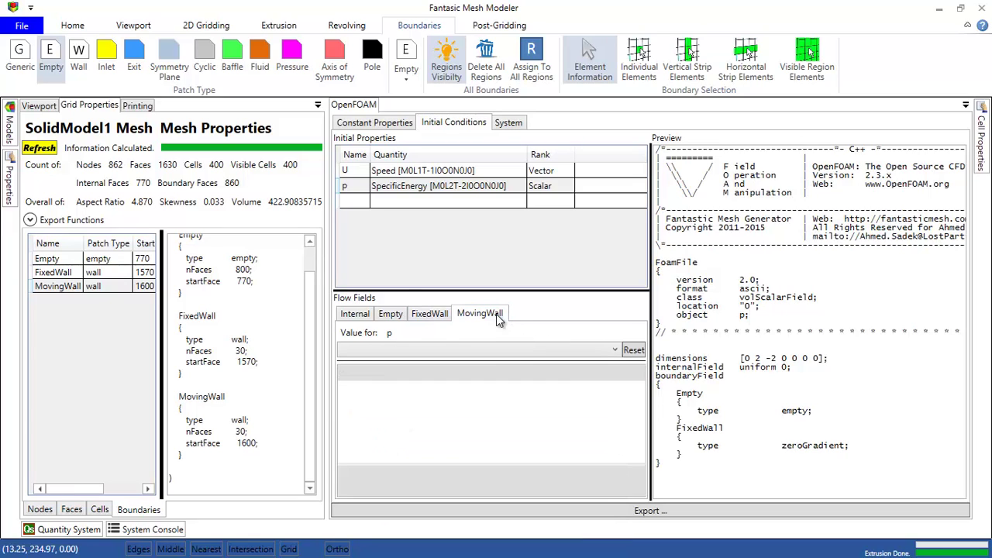
click(462, 351)
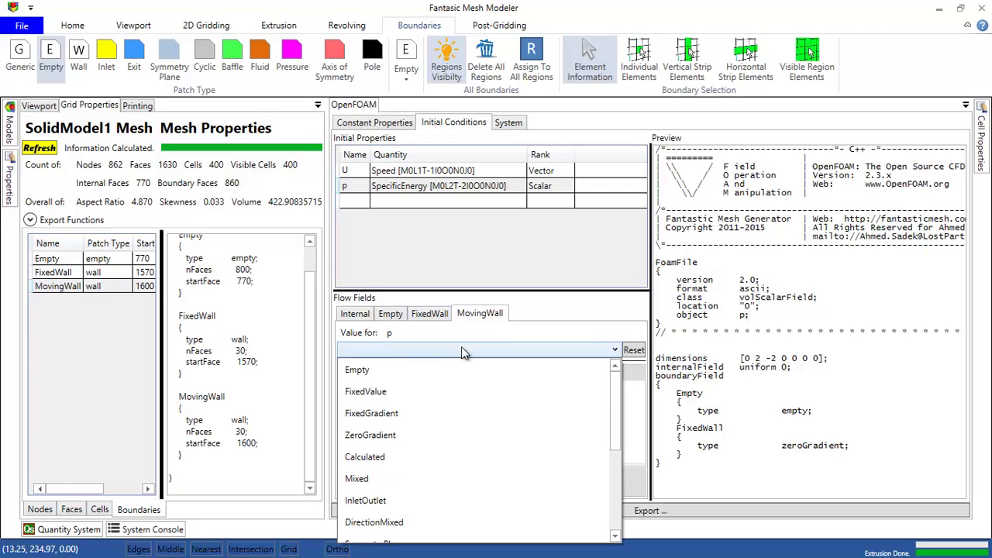
click(383, 396)
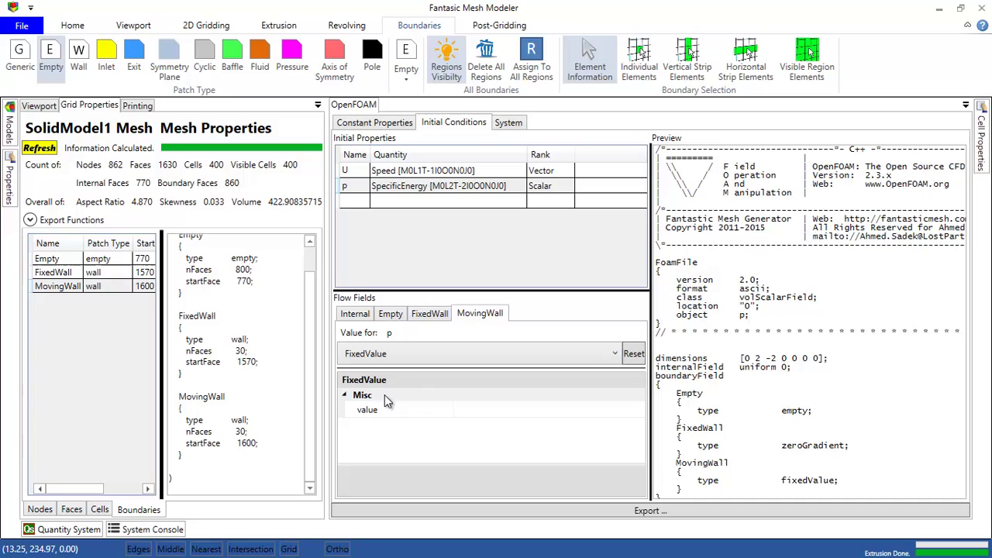
click(444, 406)
click(465, 408)
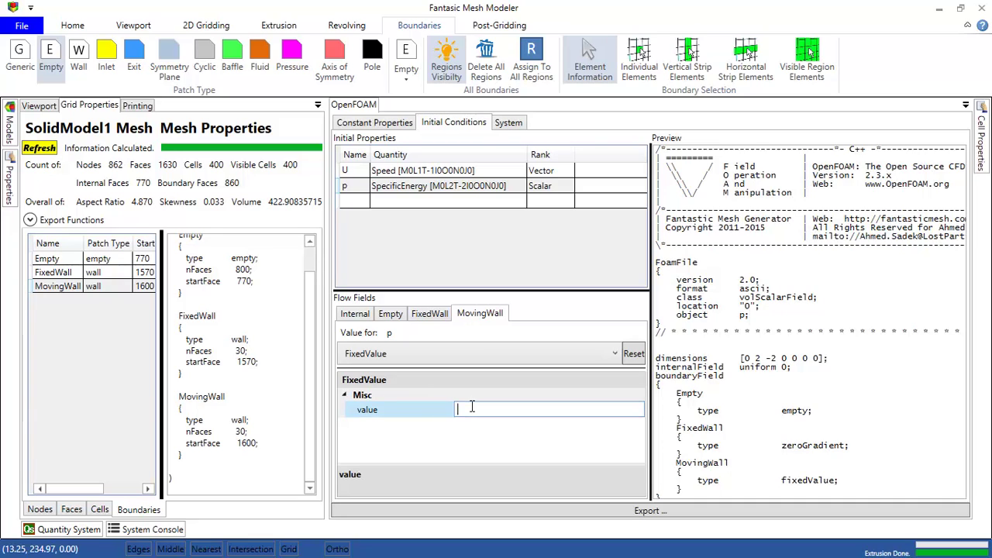
click(430, 313)
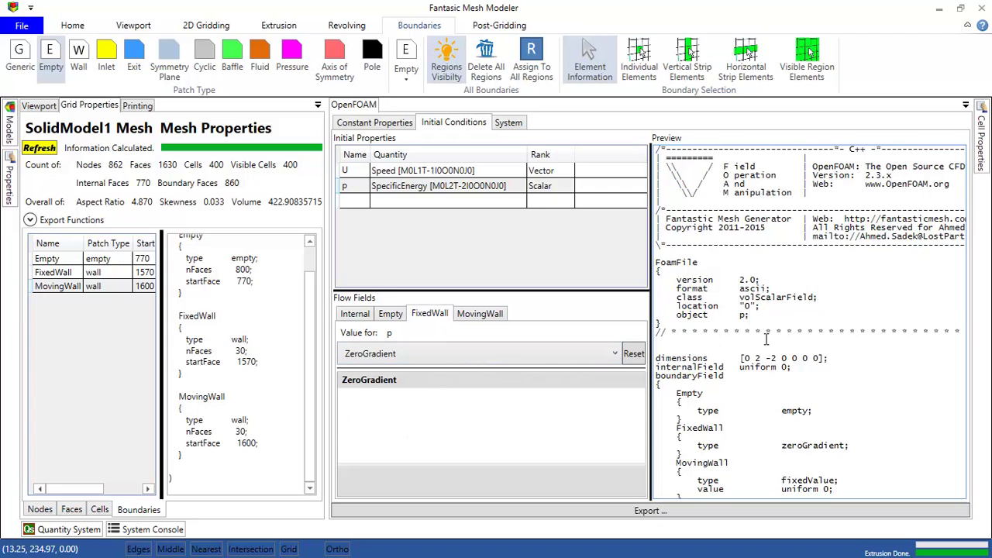
scroll(766, 339, down, 1)
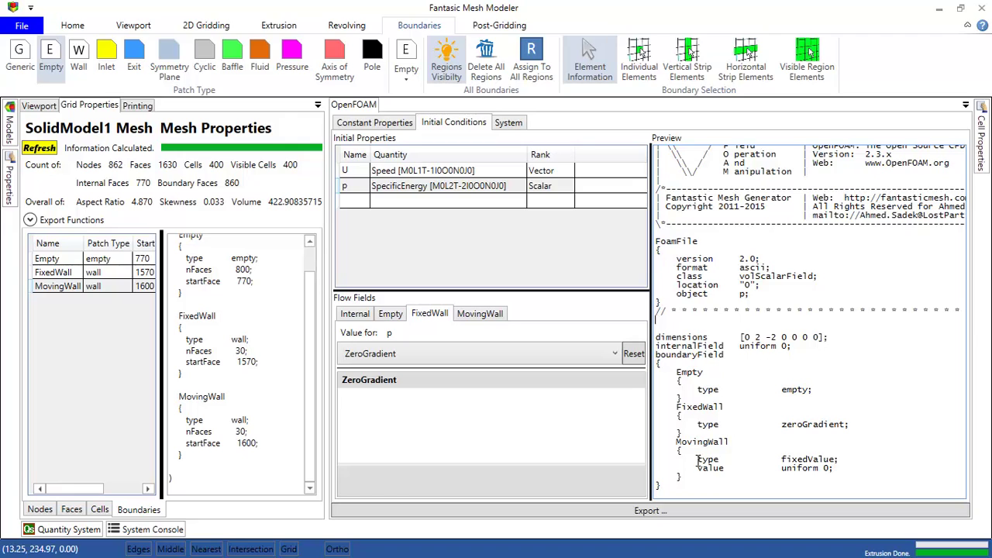
- Set the U field's MovingWall to FixedValue 1 0 0
click(397, 172)
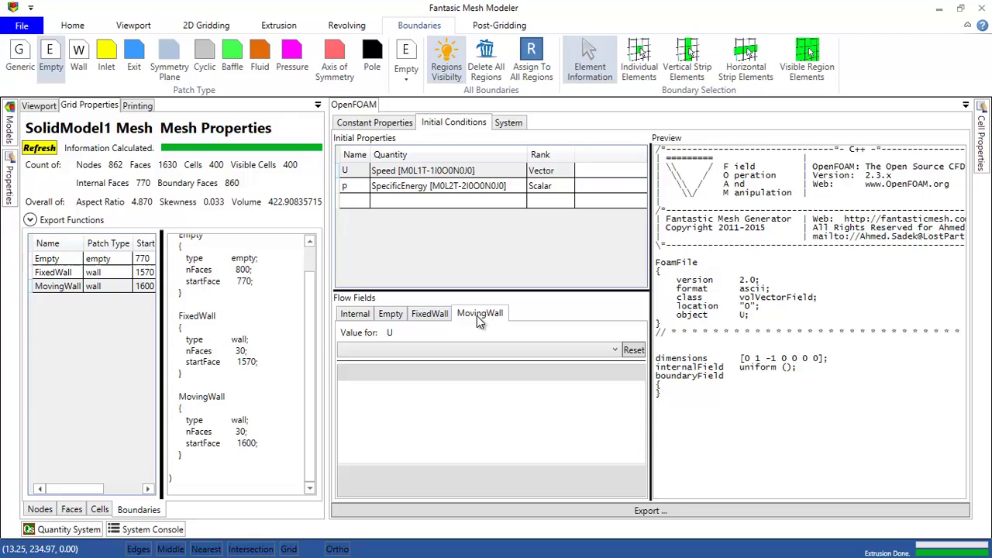
click(458, 354)
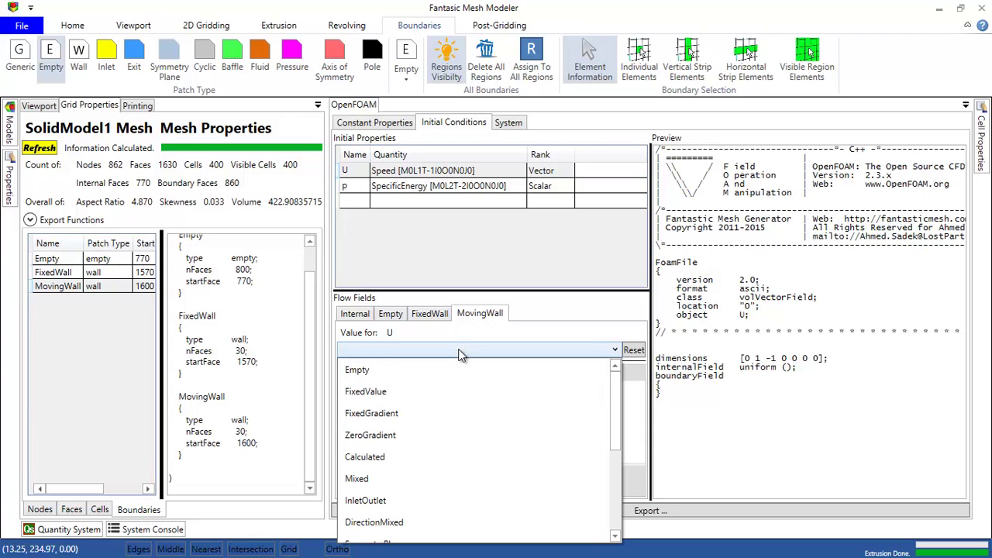
click(412, 392)
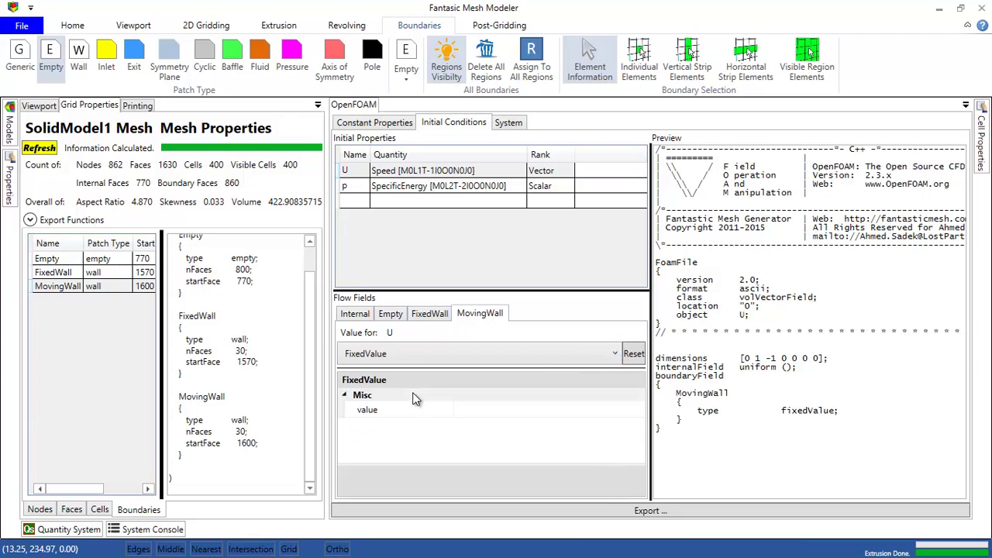
click(501, 409)
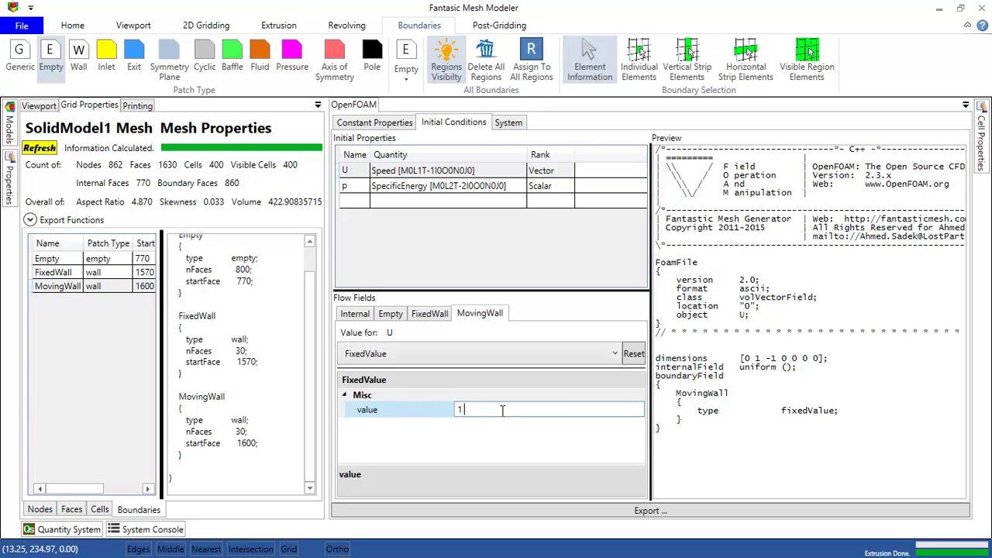
text(1 0 0)
click(433, 316)
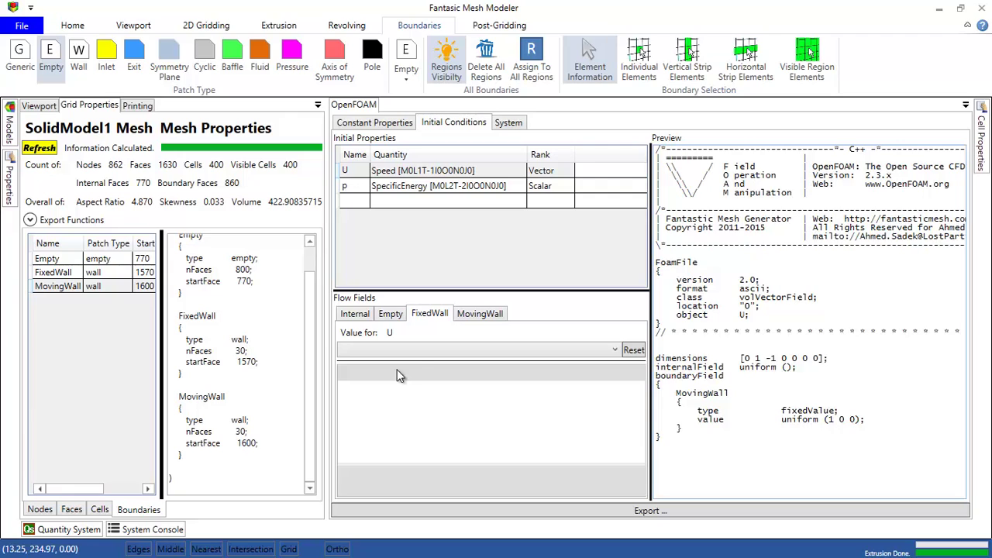
- Set U's FixedWall to FixedValue 0 0 0 and the Empty patch to empty
click(437, 356)
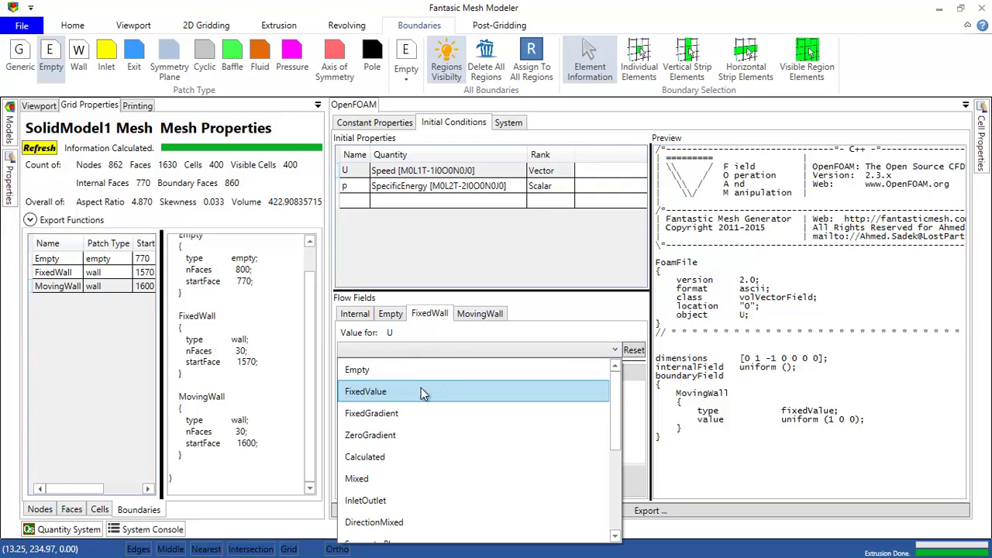
click(420, 393)
click(482, 405)
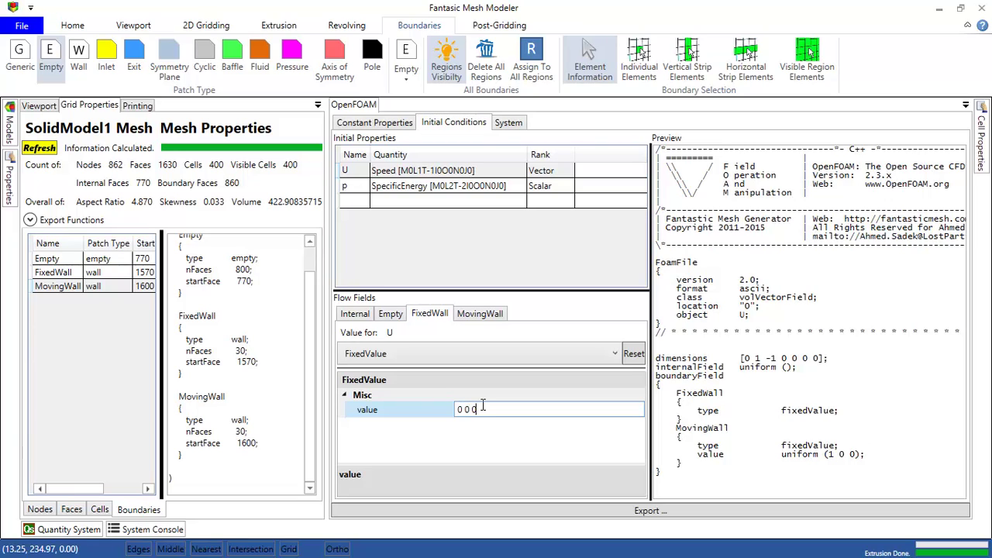
text(0 0 0)
click(390, 313)
click(424, 353)
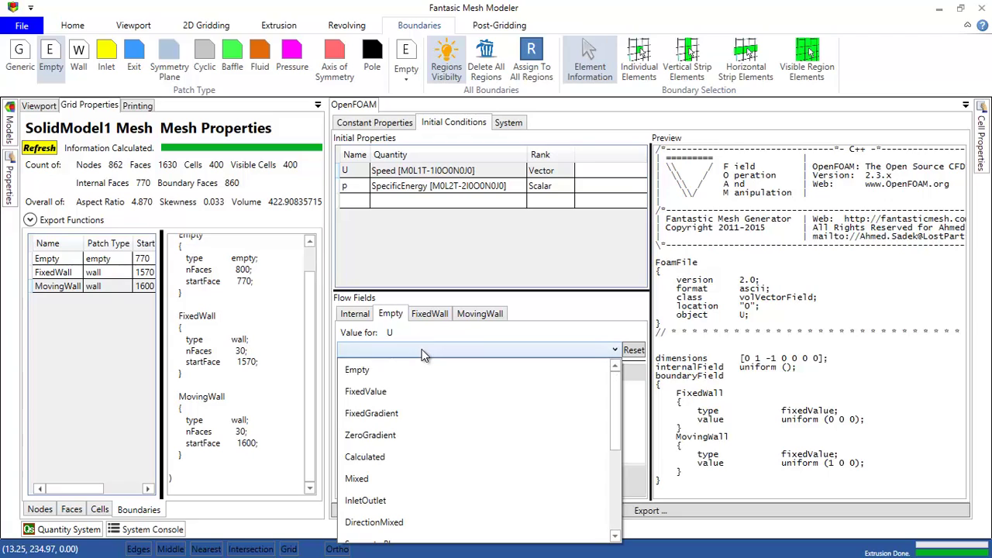
click(415, 369)
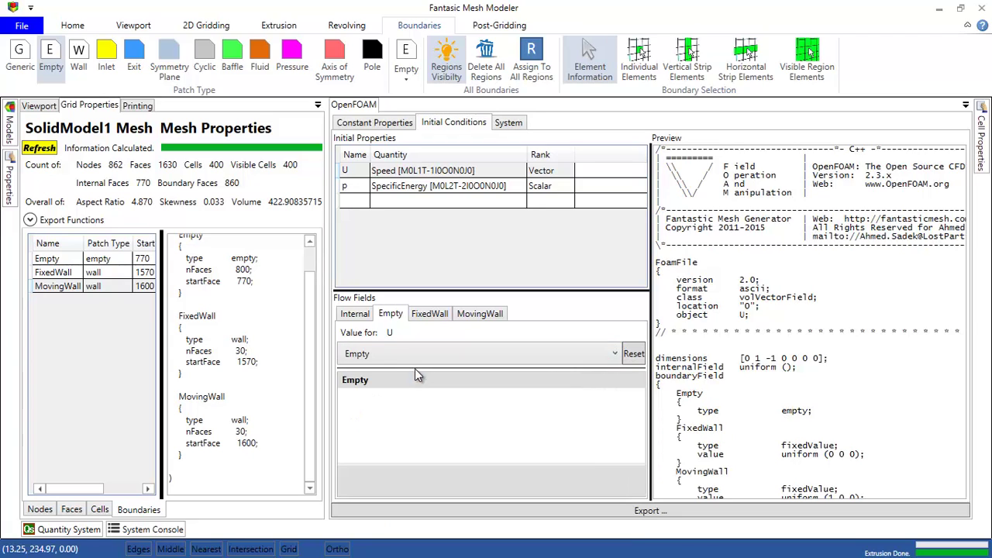
- Set U's internal field to 0 0 0, then reselect the p field
click(356, 314)
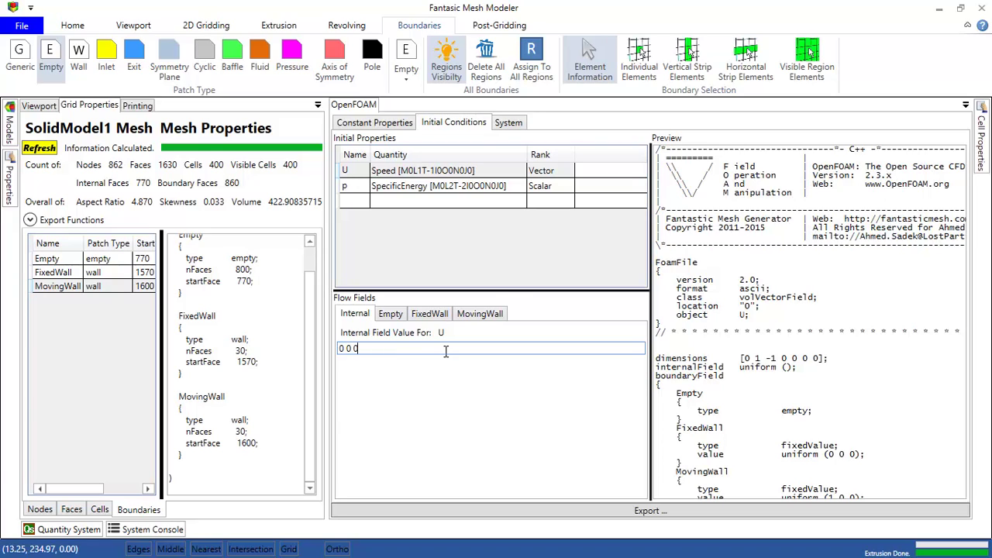
text(0 0 0)
click(750, 377)
scroll(750, 377, down, 1)
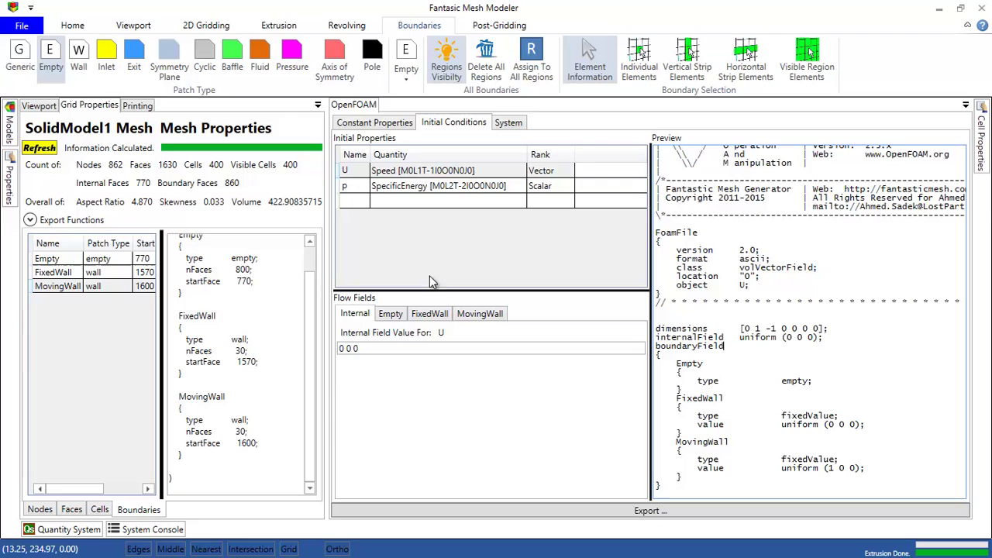
click(428, 189)
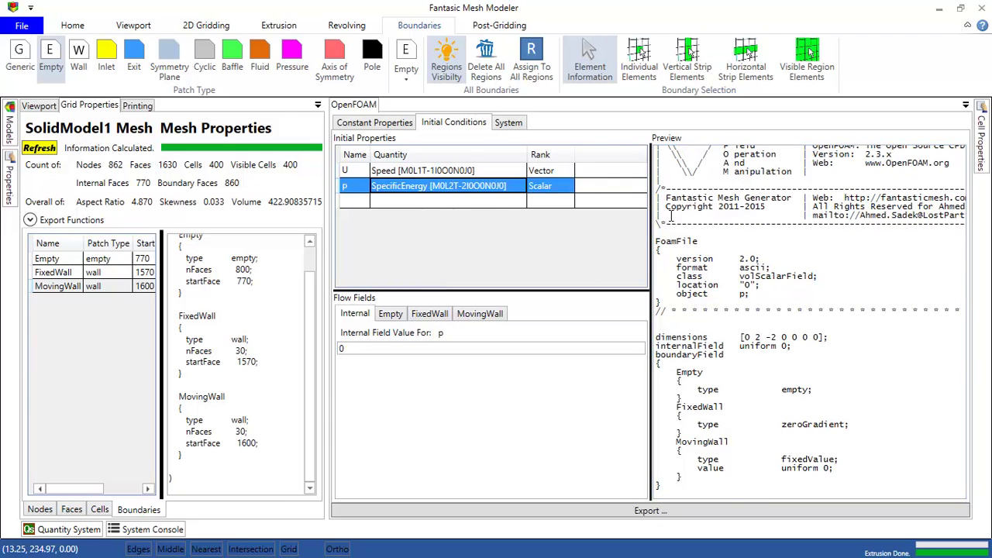
- Browse the System Control, Schemes and Solution settings, inspecting the p and U solvers
click(509, 124)
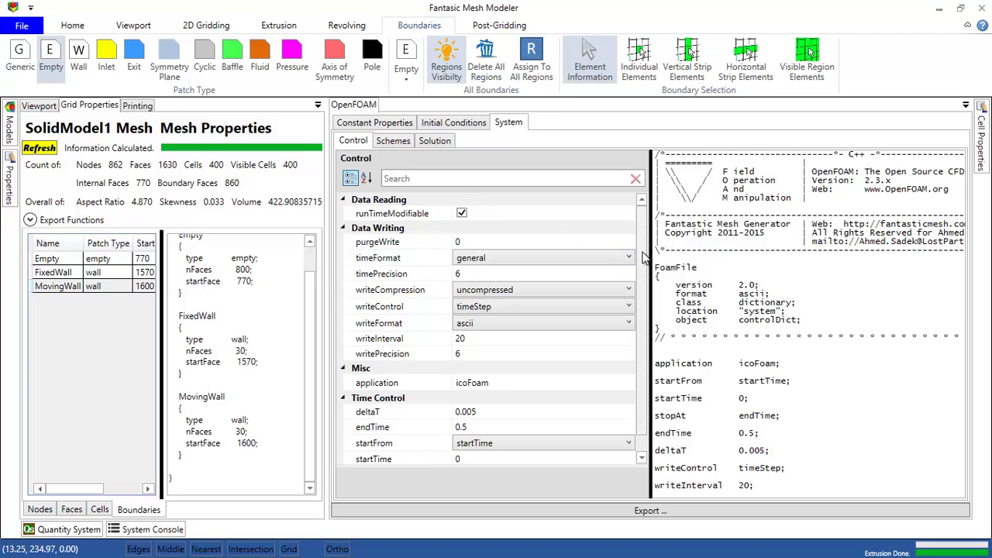
scroll(647, 314, down, 1)
scroll(648, 271, up, 1)
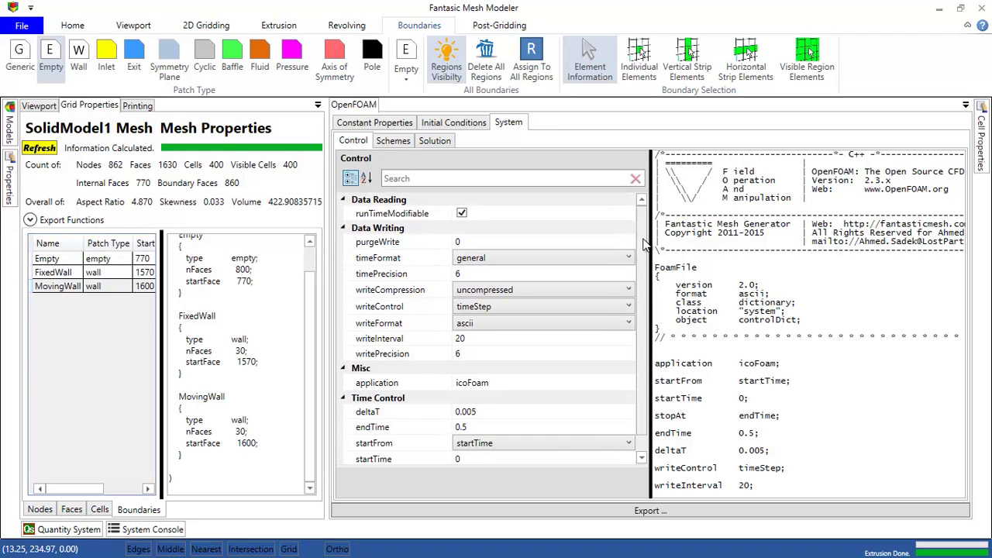
click(392, 144)
click(427, 143)
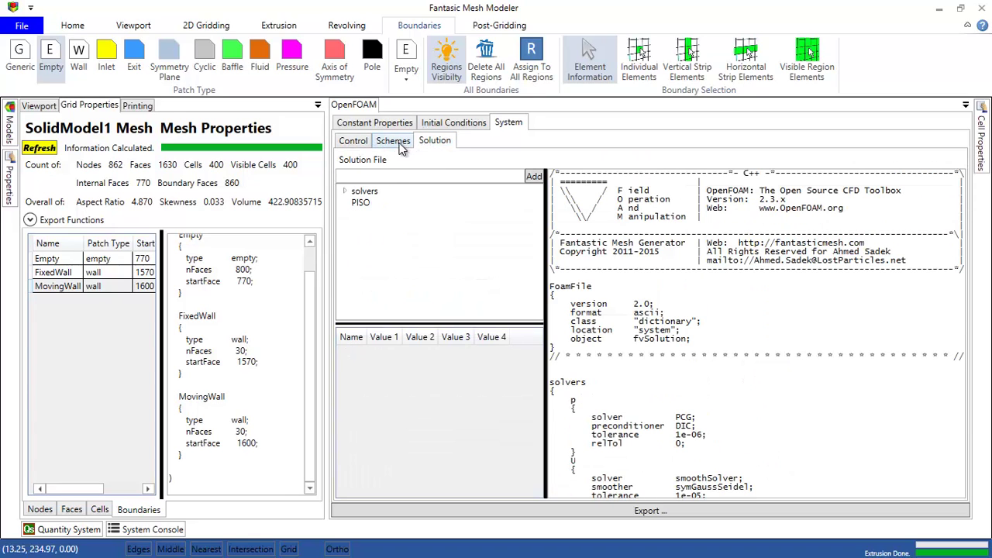
double_click(364, 192)
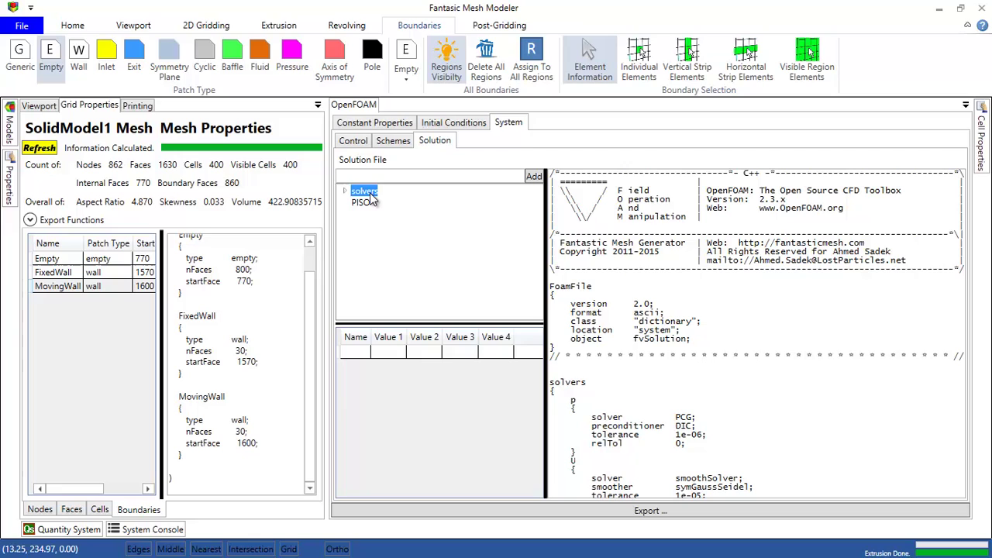
key(Down)
key(Down)
click(371, 202)
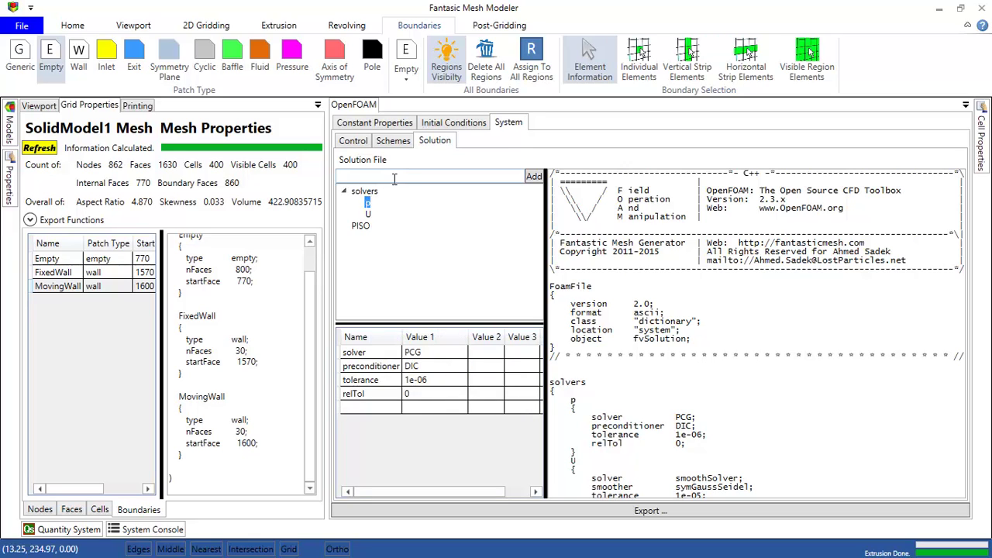
- Add a test 'rr' dictionary with parameter ew = weq, then delete it
click(395, 178)
text(rr)
click(534, 176)
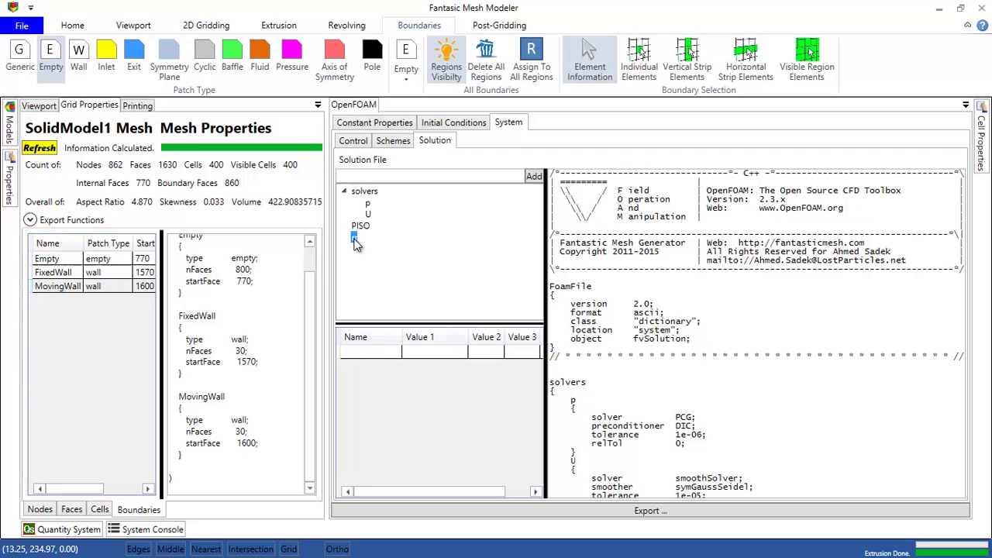
click(378, 353)
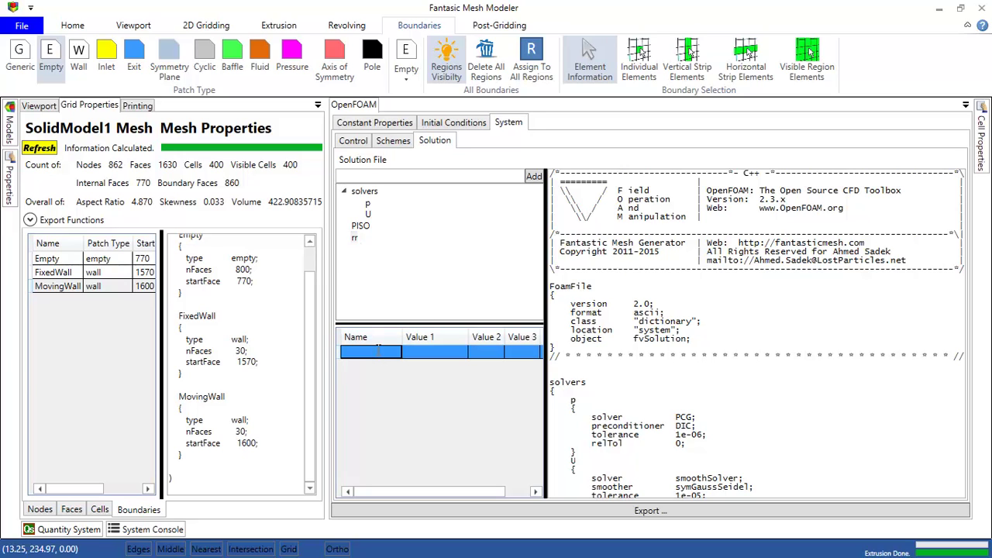
click(378, 354)
text(ew)
key(Return)
click(378, 354)
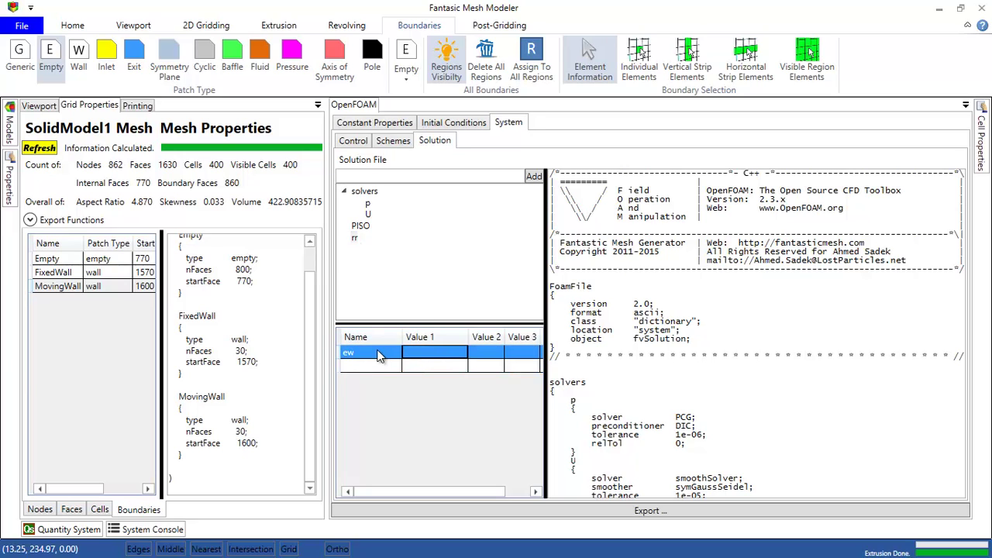
key(Tab)
text(weq)
key(Return)
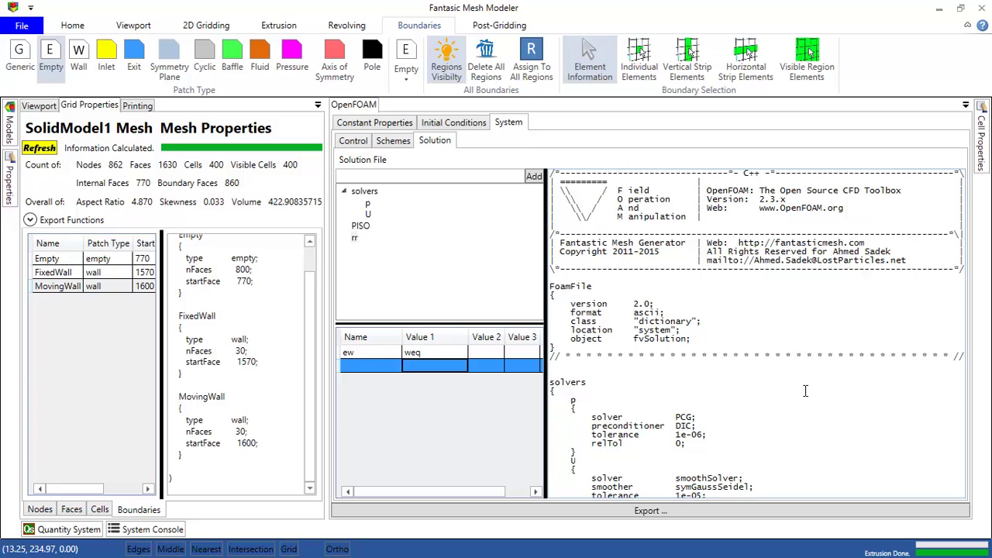
scroll(805, 390, down, 5)
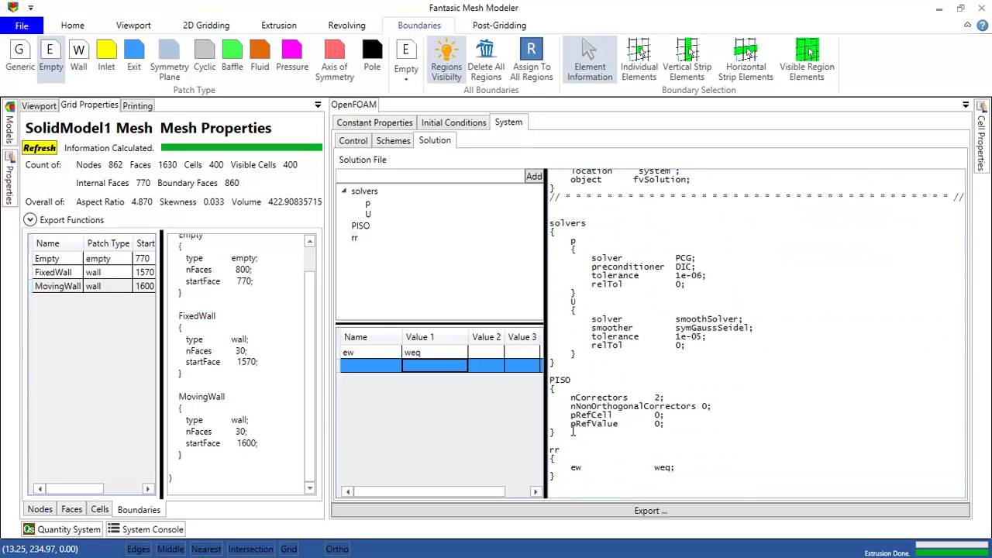
right_click(355, 241)
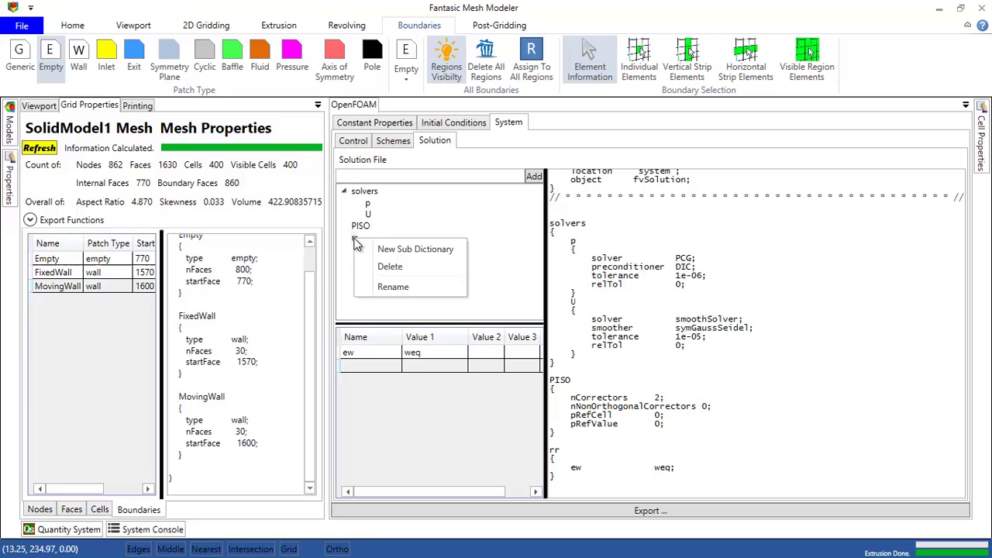
click(390, 267)
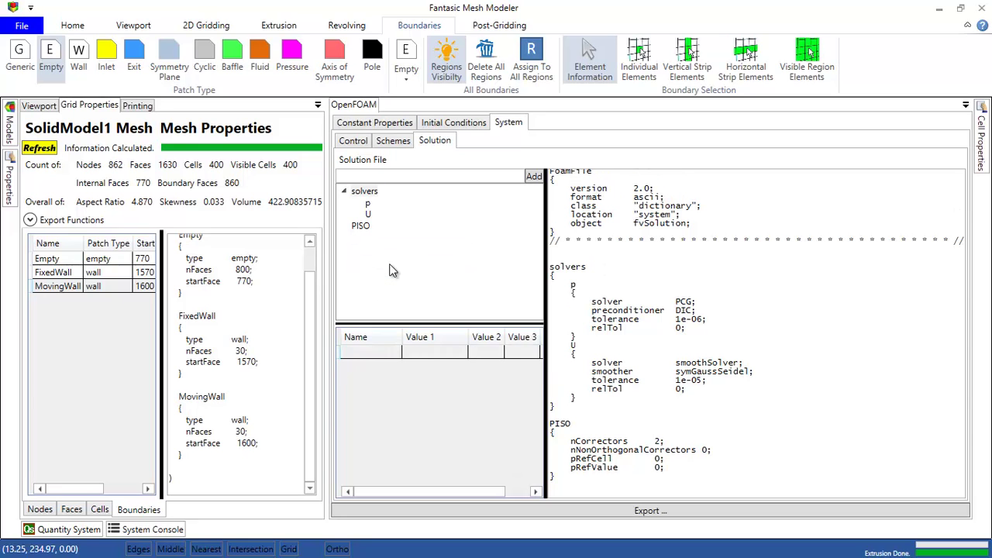
- Check the endTime of 0.5 in the System Control settings
click(393, 140)
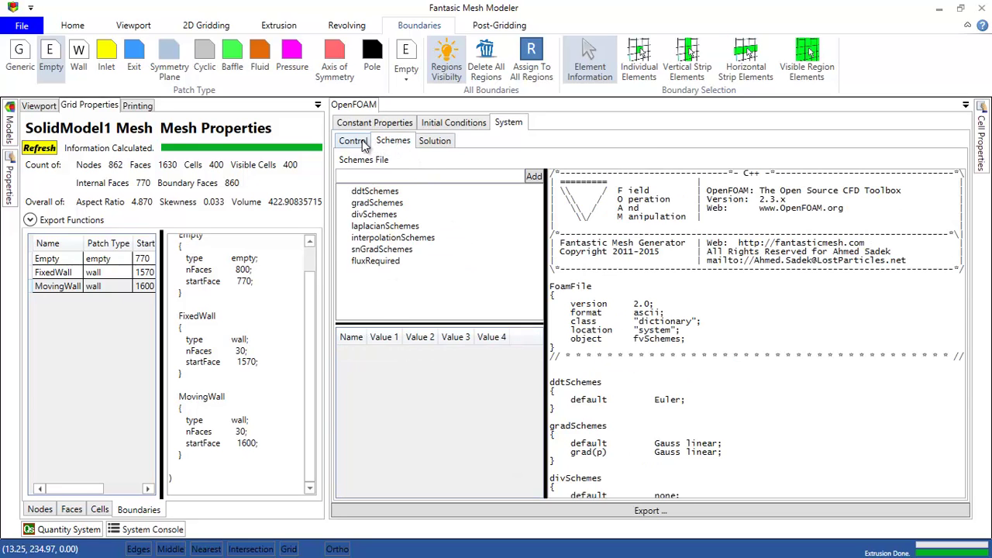
click(354, 140)
click(503, 353)
click(494, 427)
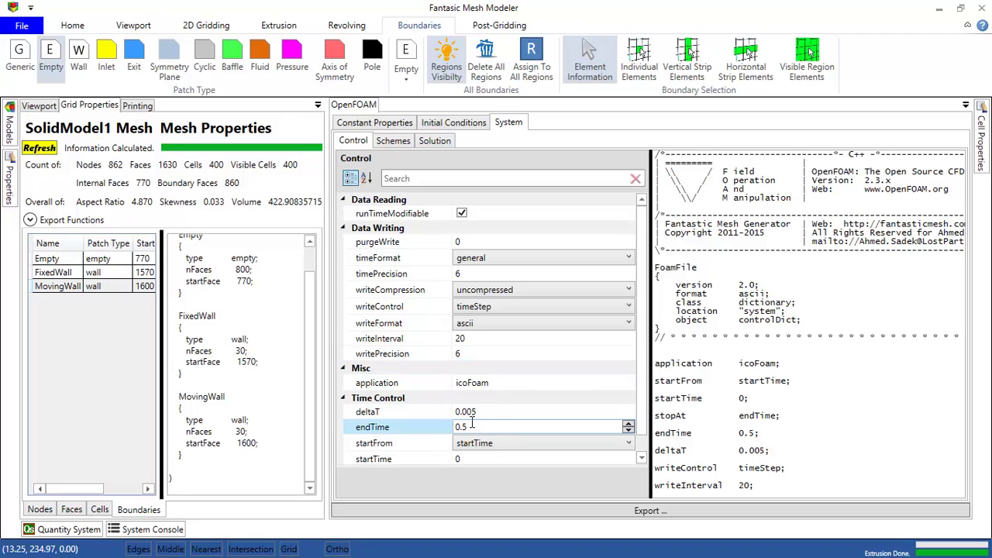
double_click(471, 426)
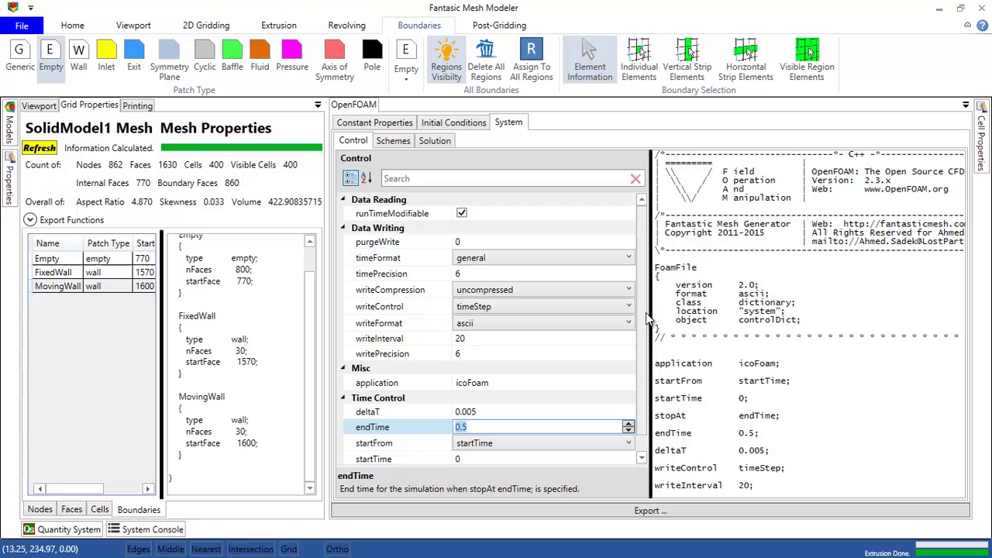
scroll(647, 352, down, 1)
scroll(643, 243, up, 1)
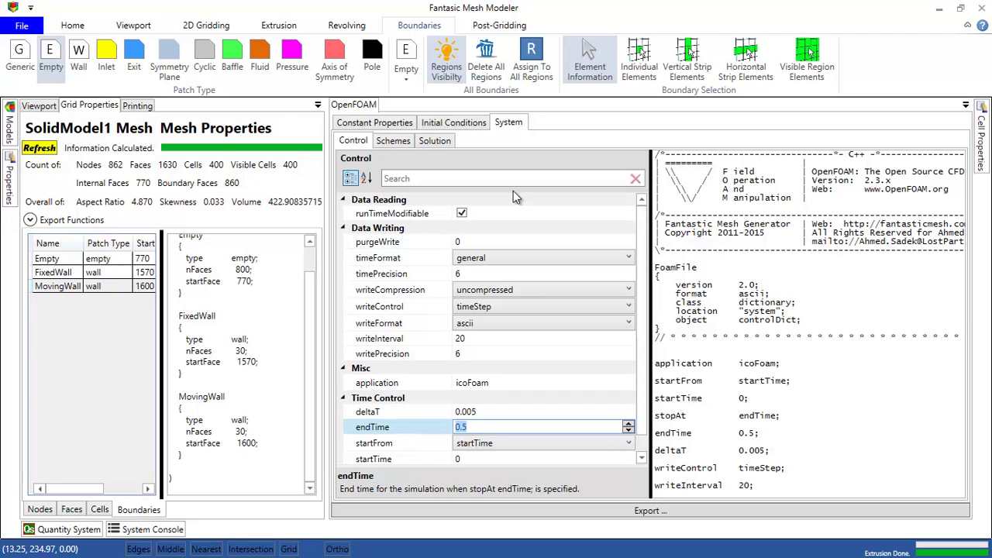
- Review the transport viscosity nu, then reselect p in Initial Conditions
click(430, 124)
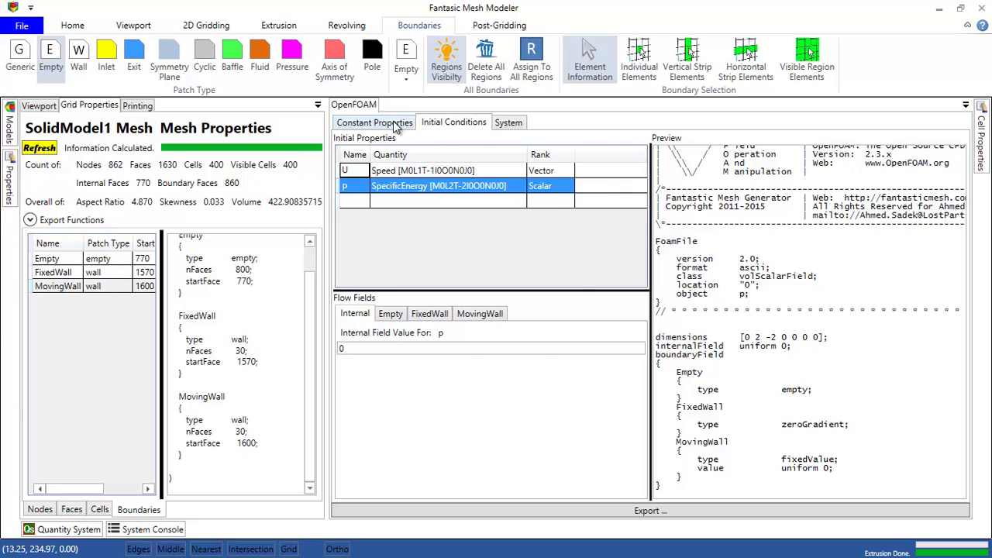
click(393, 124)
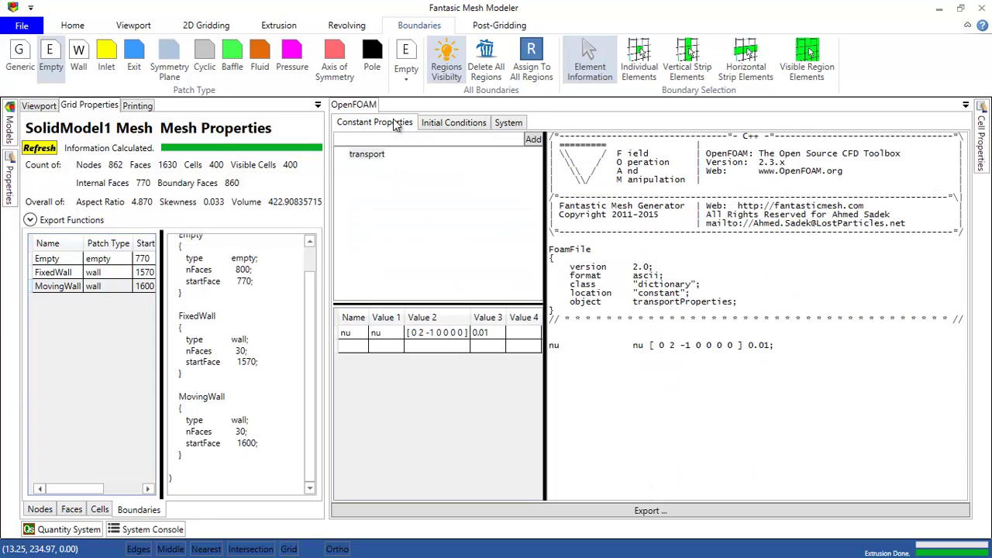
click(455, 122)
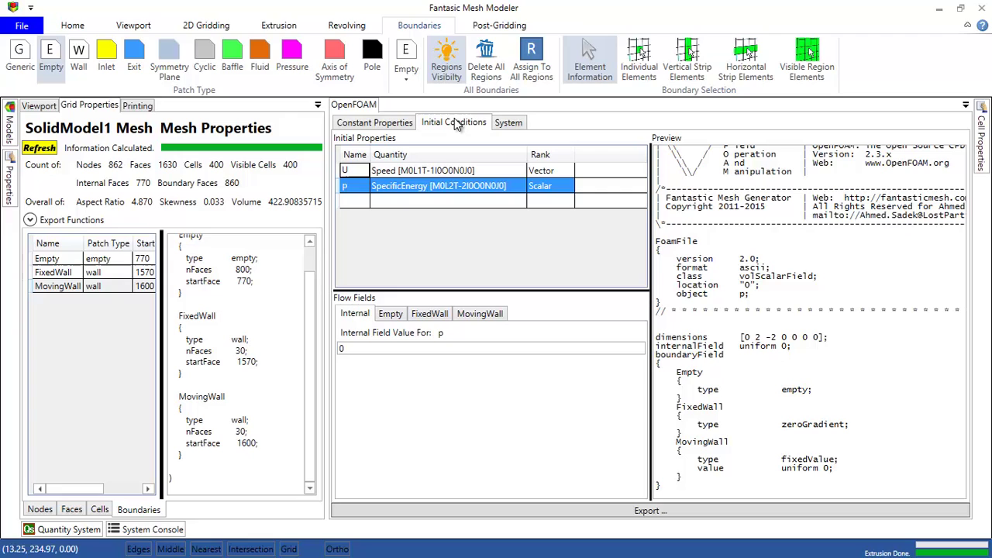
click(436, 172)
click(438, 186)
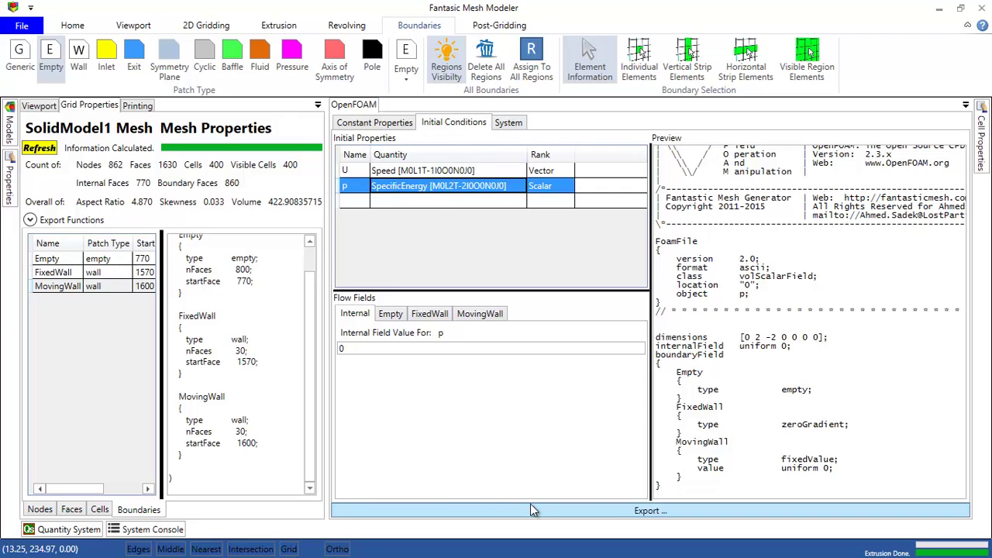
- Export the case as FanFoam file 'ROR' into R:\CFD\FOAM
click(599, 508)
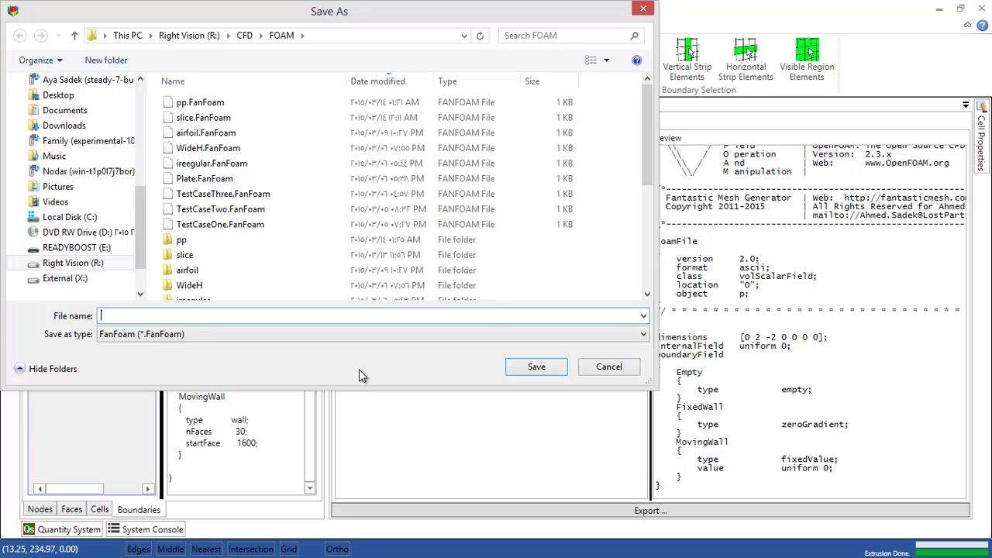
text(ROR)
click(533, 367)
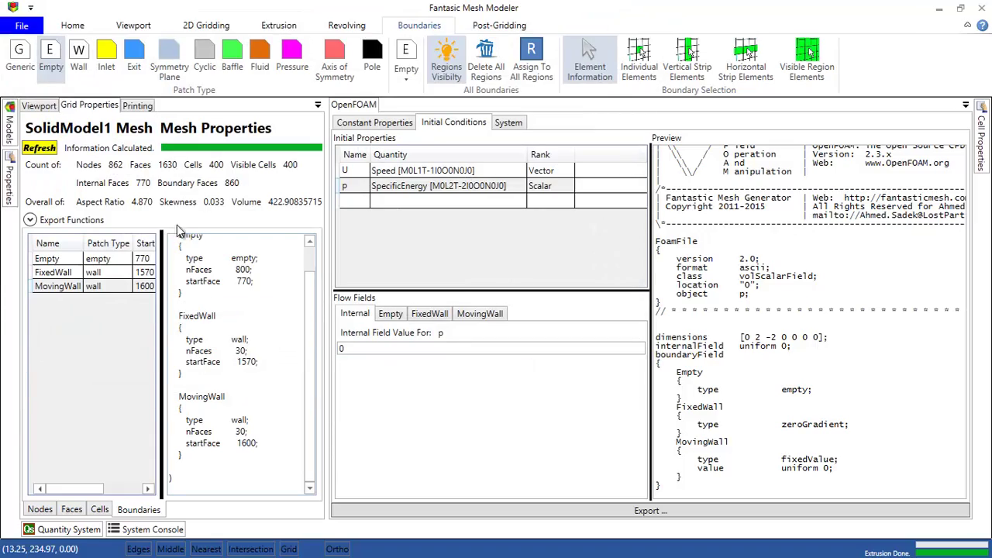
key(alt+Tab)
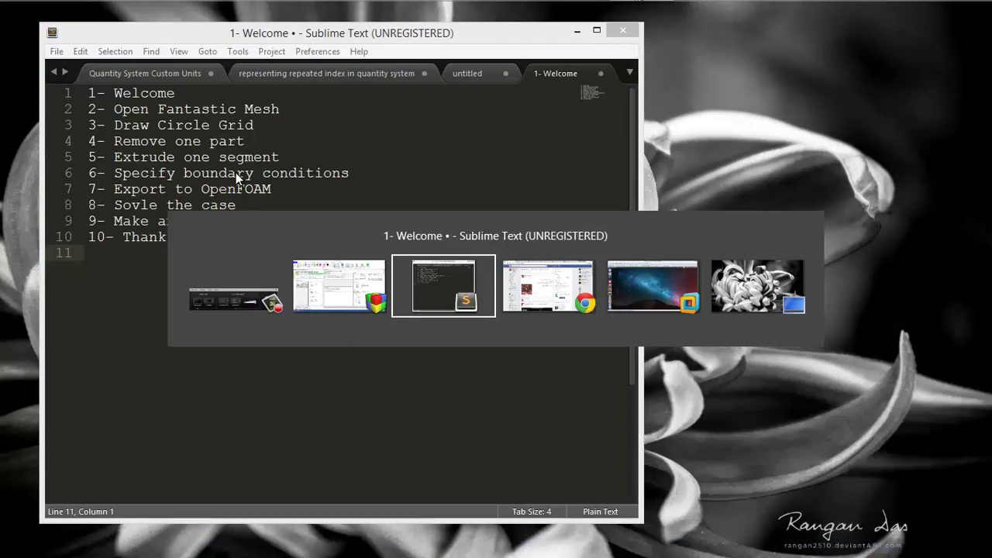
- Log into the Ubuntu virtual machine with the account password and bring up the terminal
key(alt+Tab)
key(alt+Tab)
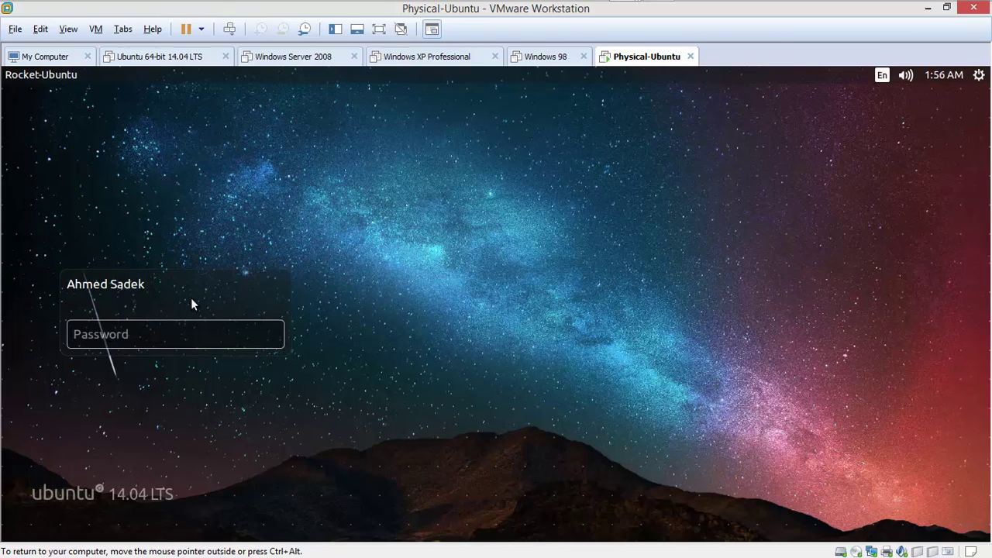
text(•••••••••)
key(Return)
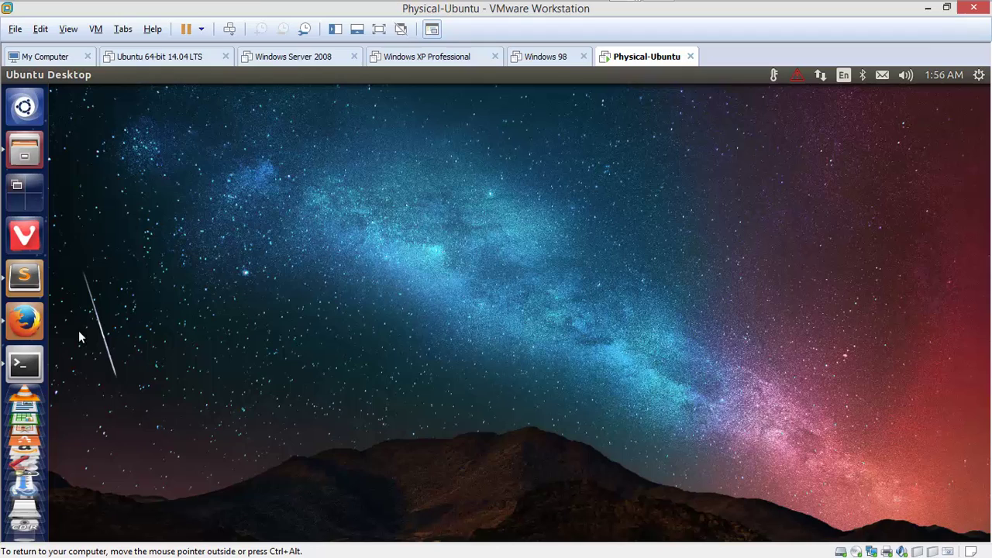
click(37, 363)
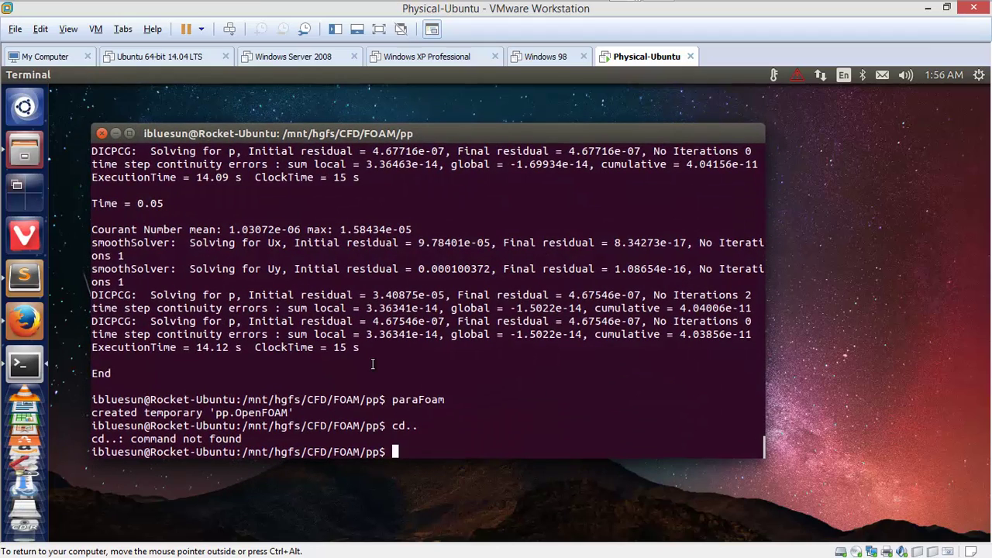
- Move up to the FOAM folder and into the ROR case folder, listing contents
text(cd ..)
key(Return)
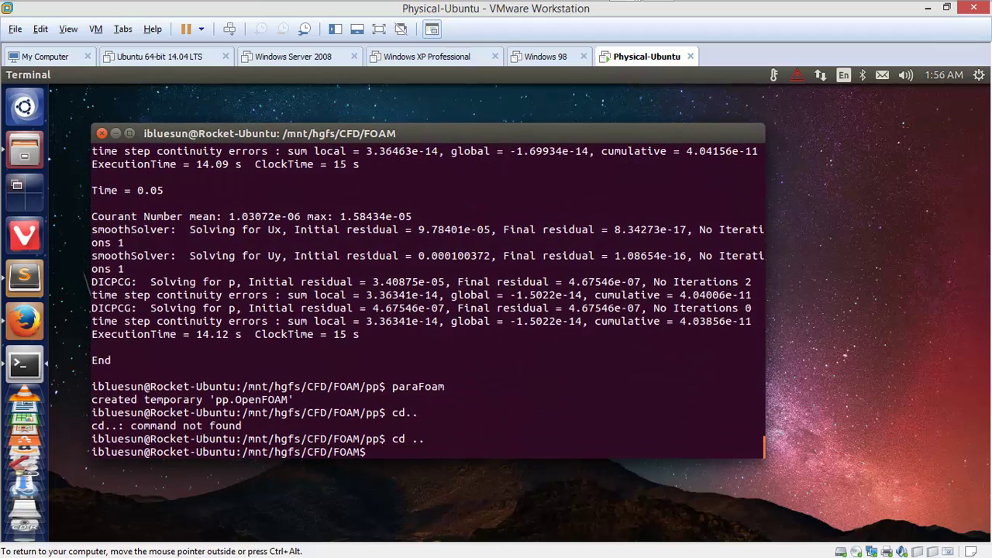
text(ls)
key(Return)
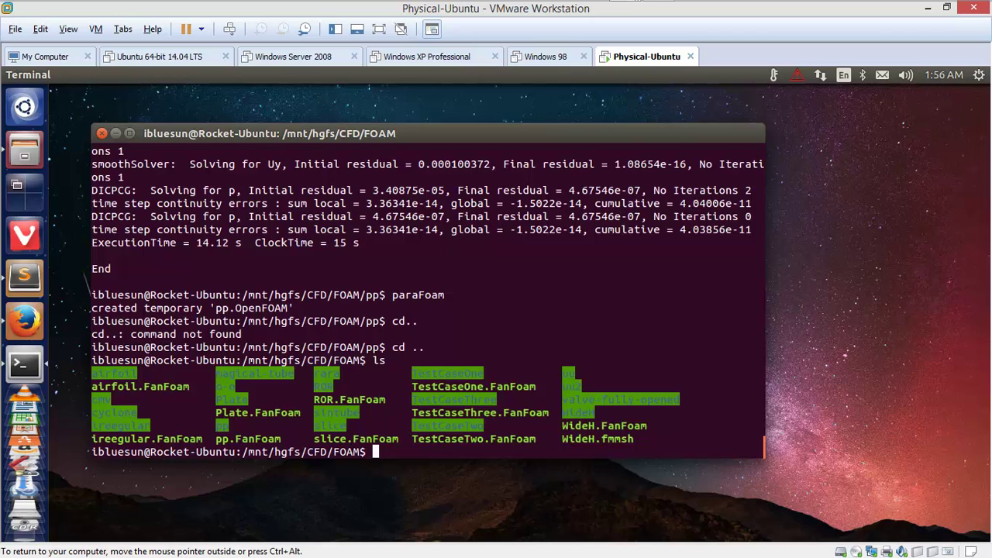
text(cd ROR)
key(Return)
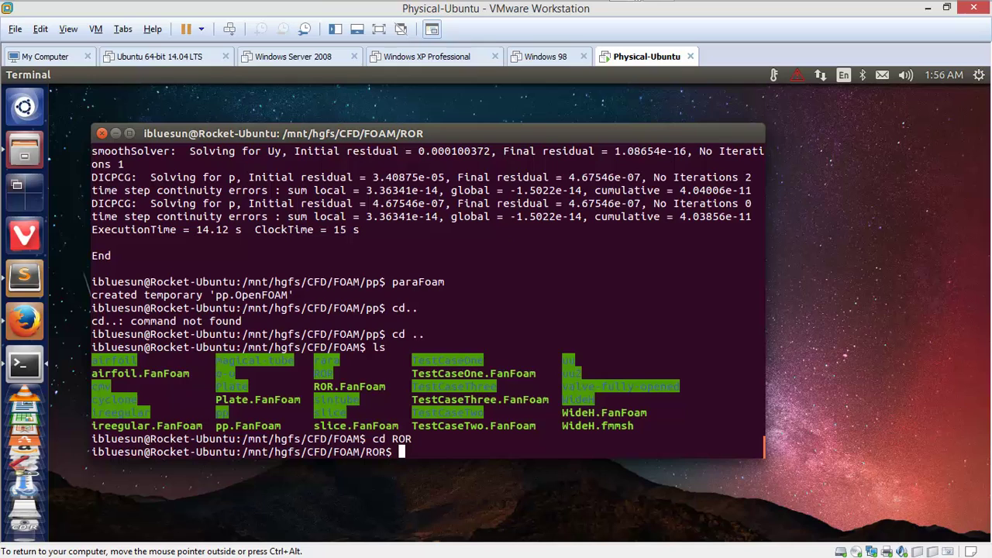
text(ls)
key(Return)
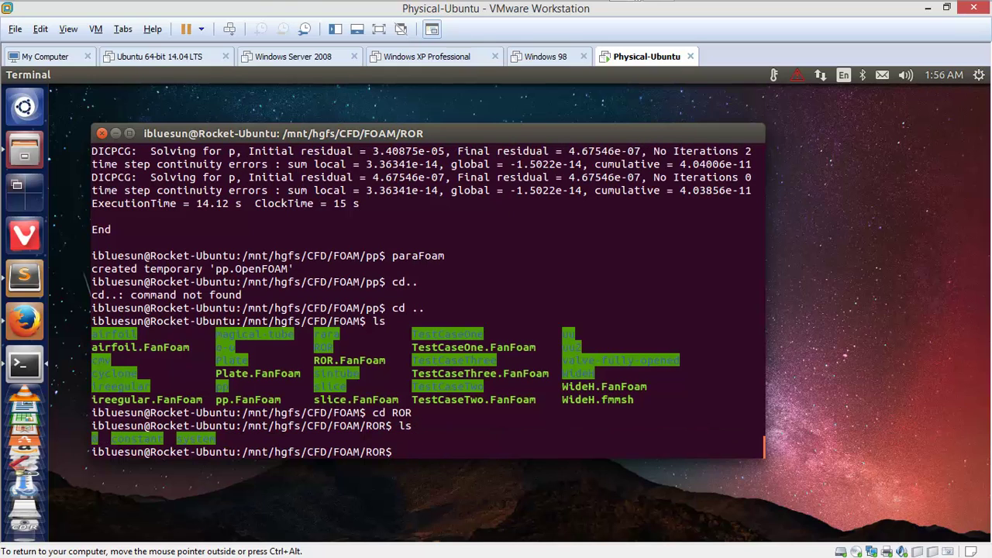
- Run icoFoam on the ROR case to Time = 0.5, then launch paraFoam
text(icoFoam)
key(Return)
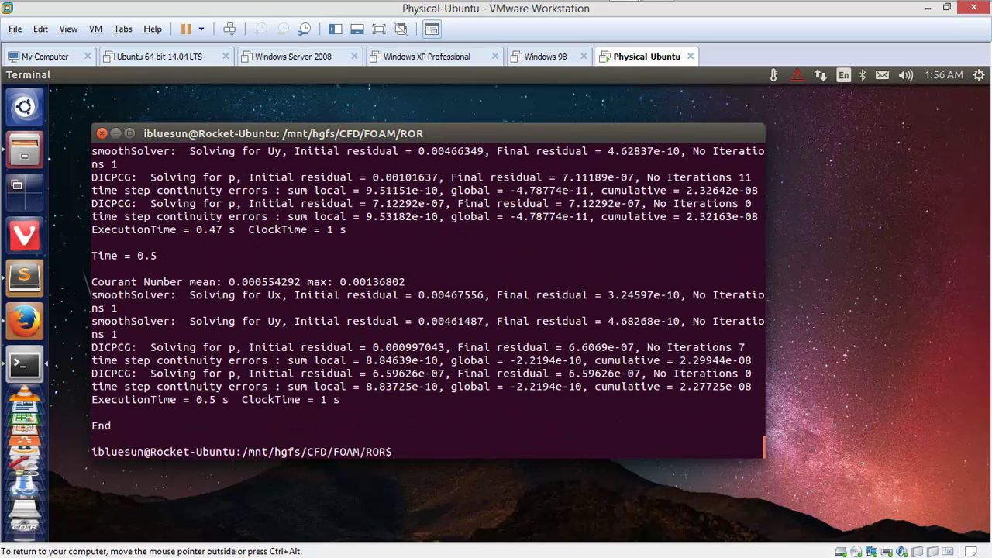
text(paraFoa)
text(m)
key(Return)
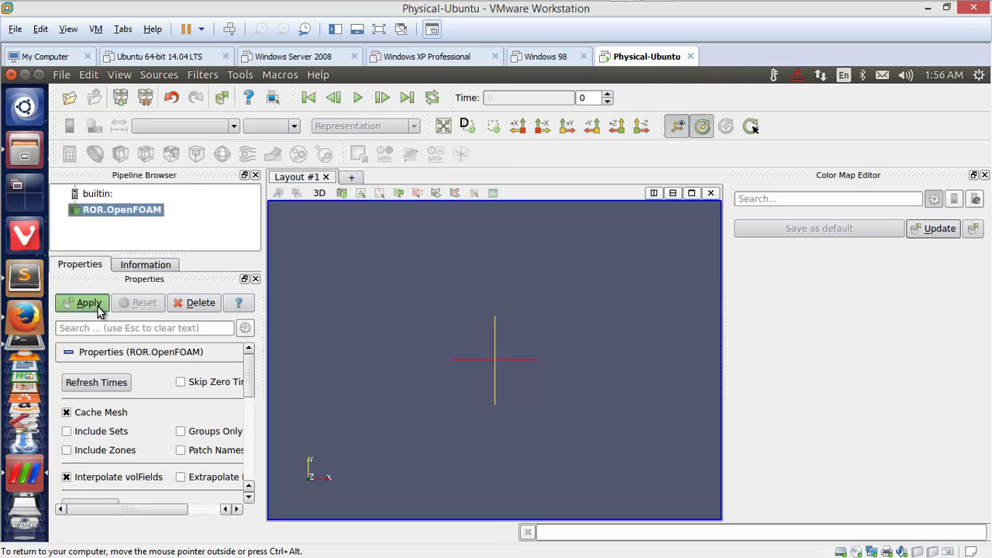
- Load the ROR geometry, colour it by pressure p, and play the time steps
click(99, 306)
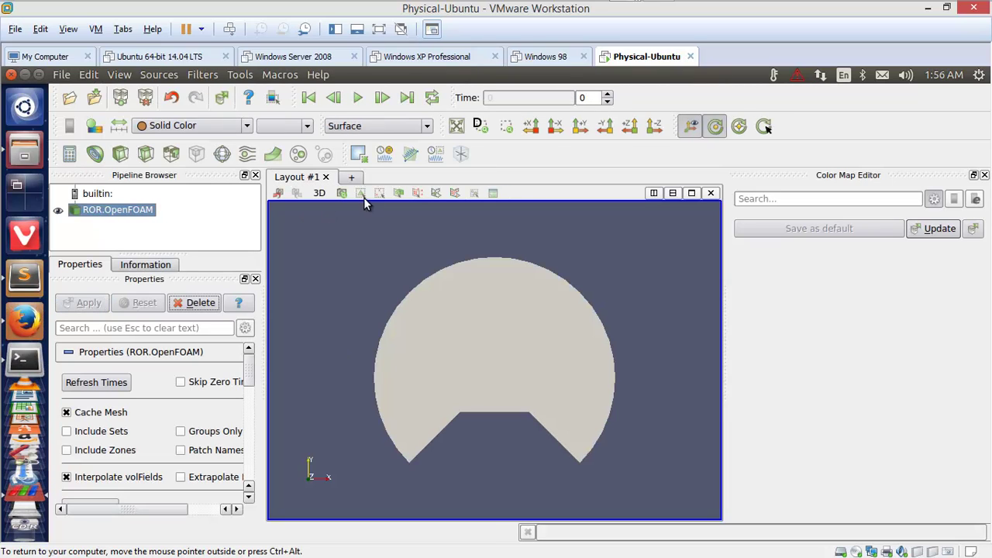
click(224, 127)
click(164, 198)
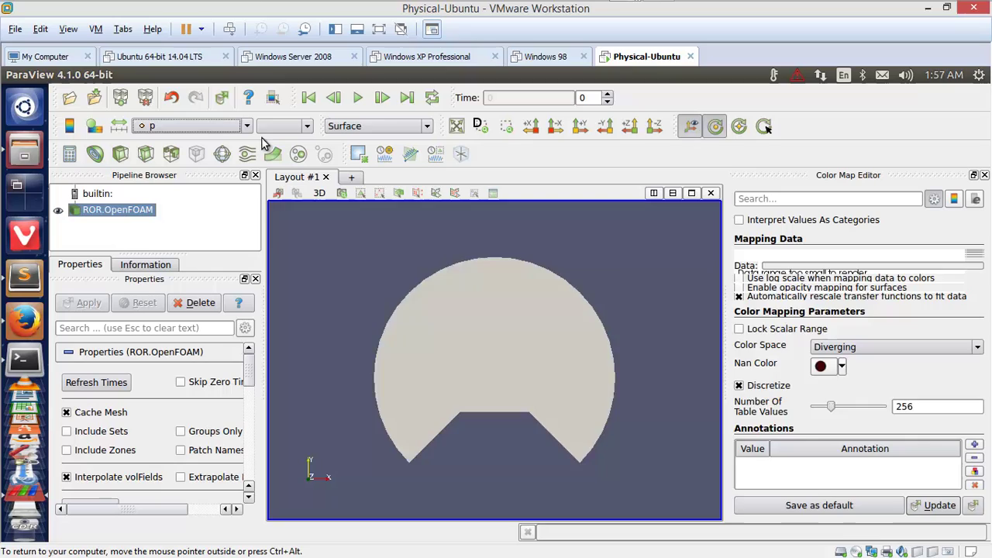
click(360, 97)
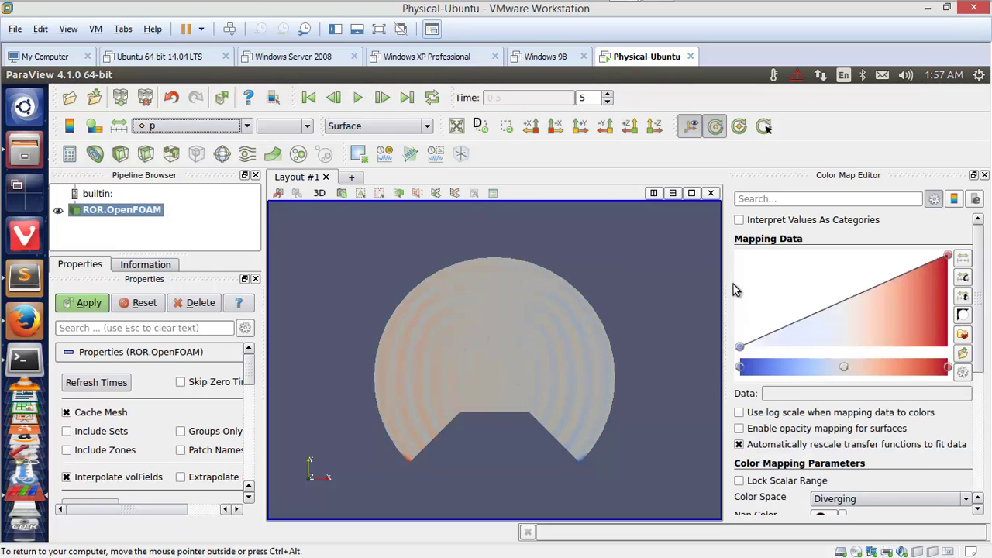
- Apply the Blue to Red Rainbow preset and view the rotated mesh at time step 0
click(962, 334)
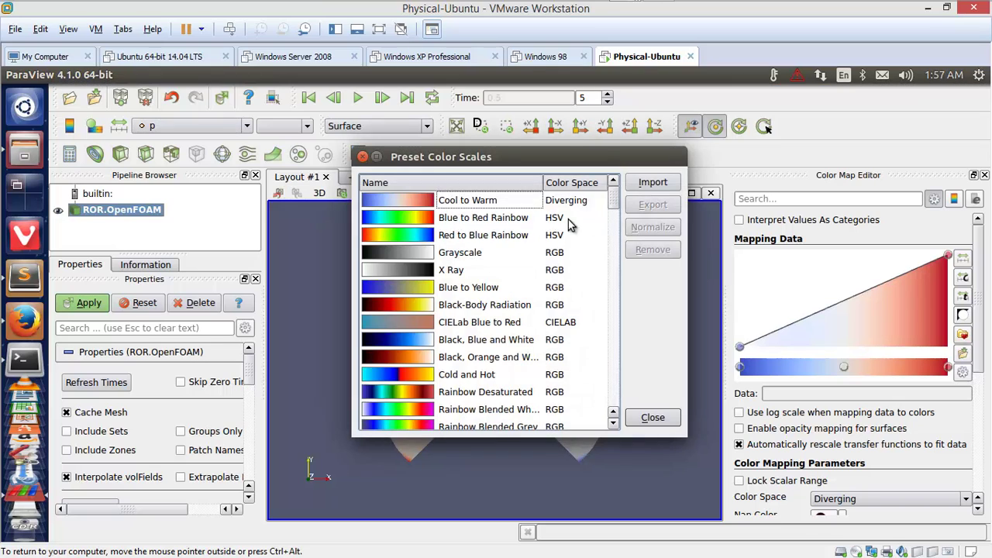
click(440, 217)
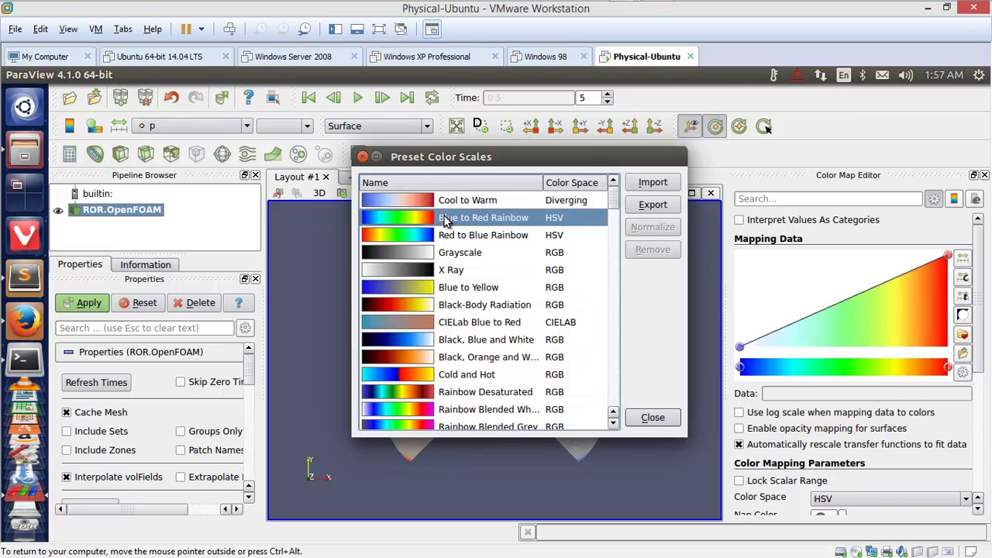
click(657, 419)
drag(511, 394, 528, 367)
click(334, 99)
click(334, 99)
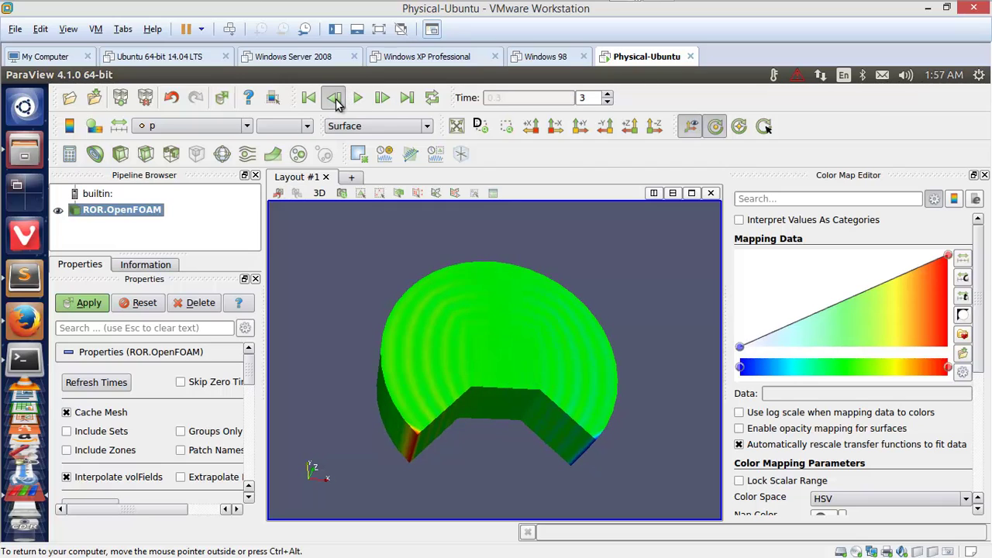
click(334, 99)
click(334, 98)
click(334, 98)
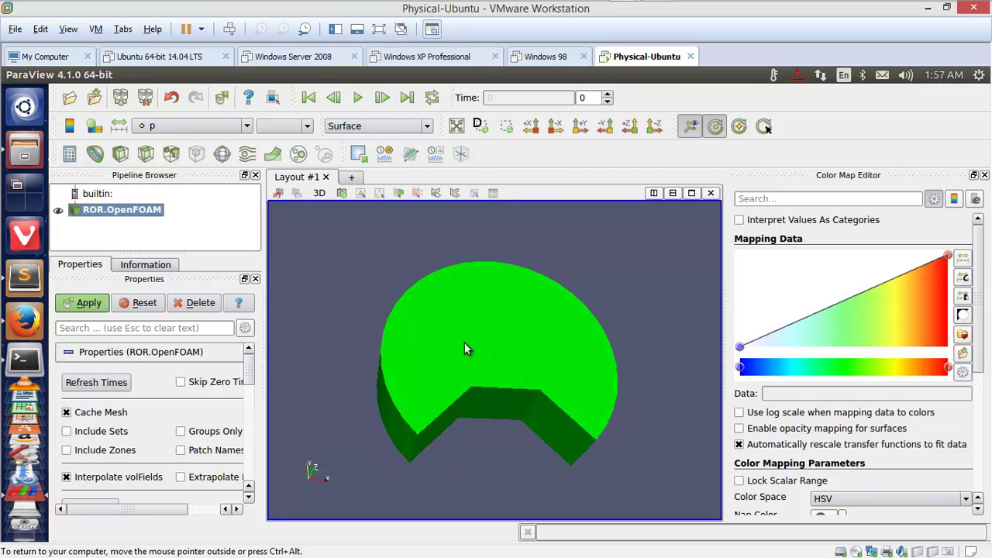
drag(464, 342, 437, 355)
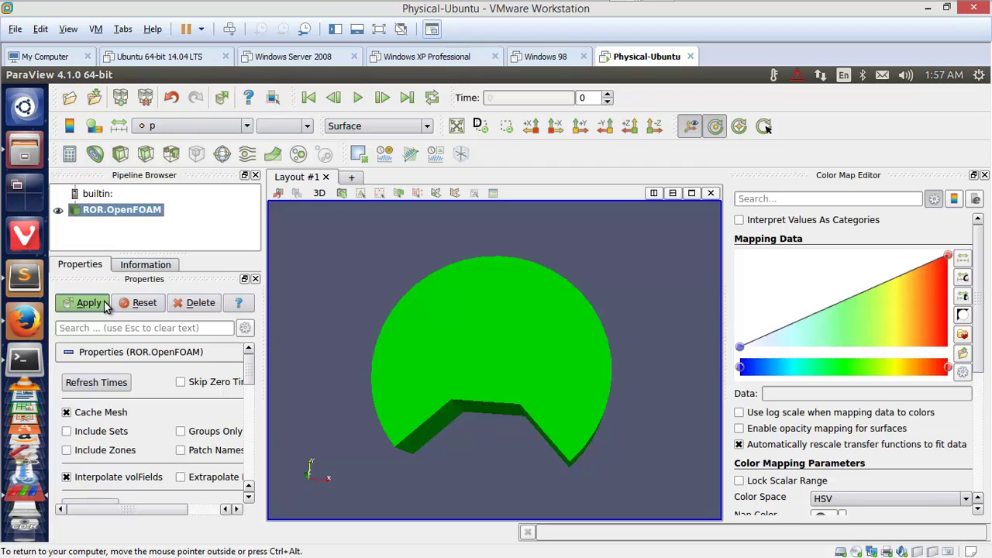
- Add and apply a Cell Centers filter using the quick search
key(ctrl+space)
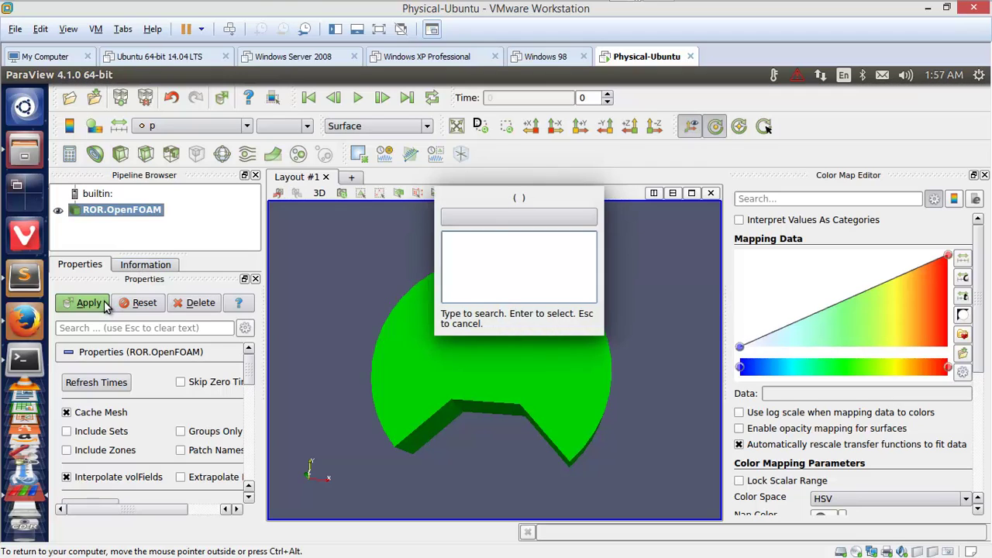
text(cent)
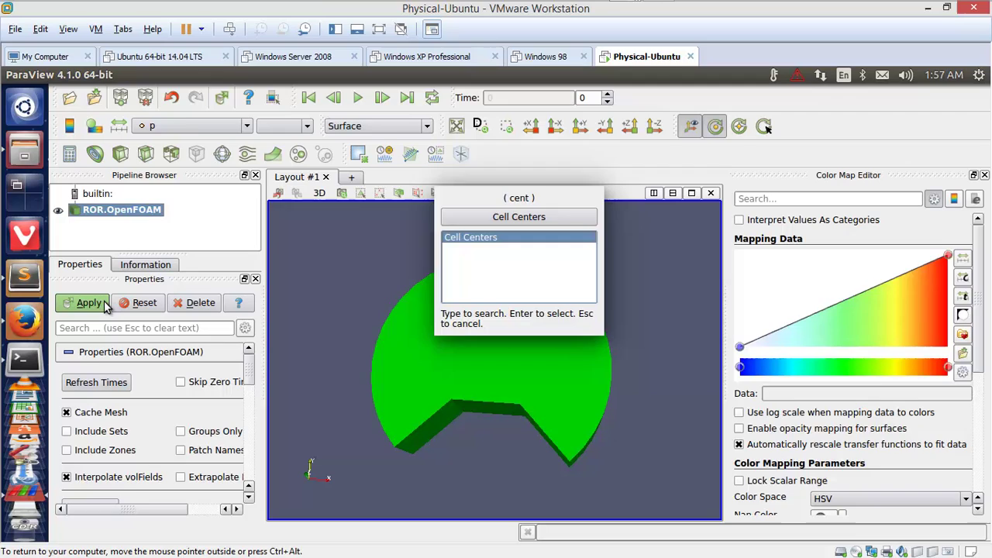
key(Return)
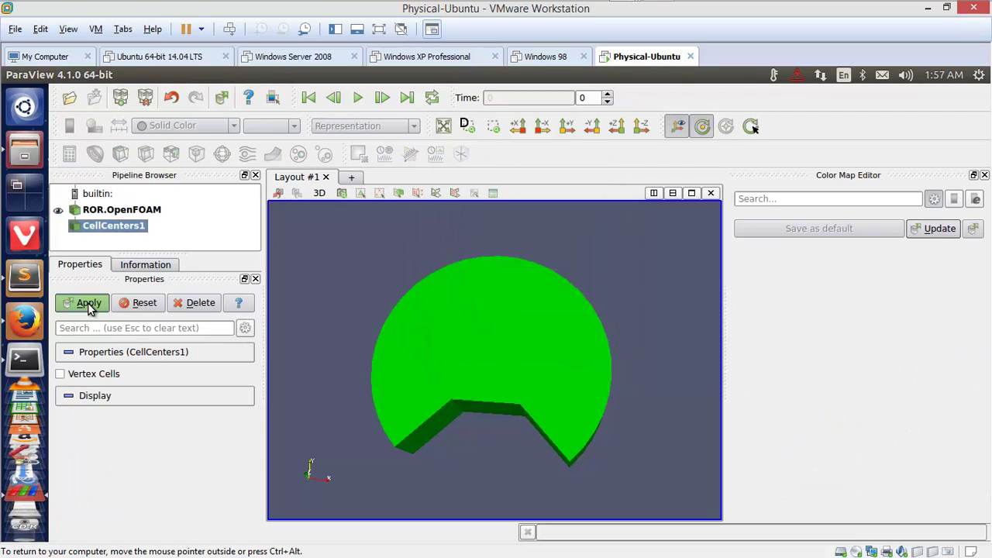
click(87, 303)
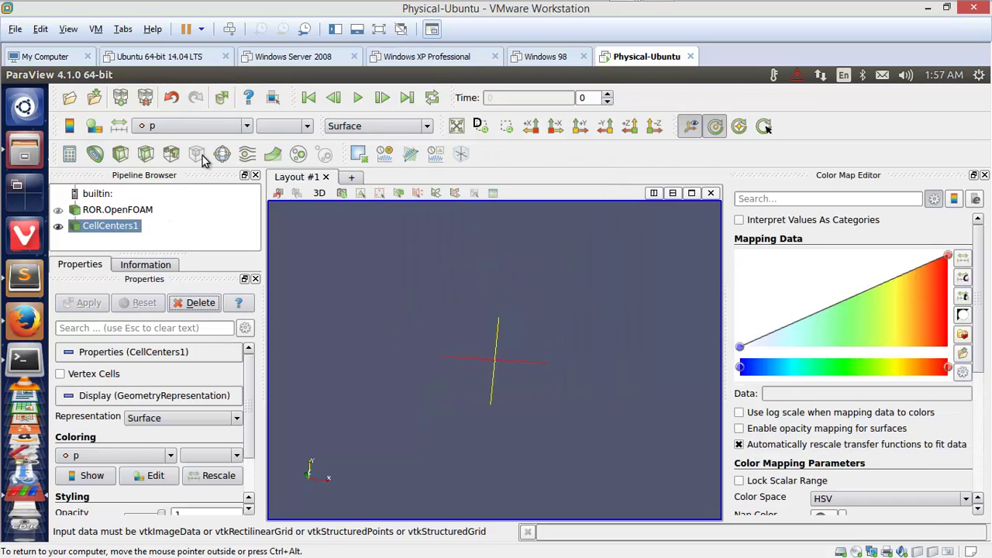
- Add and apply a Glyph filter on the cell centers
click(220, 155)
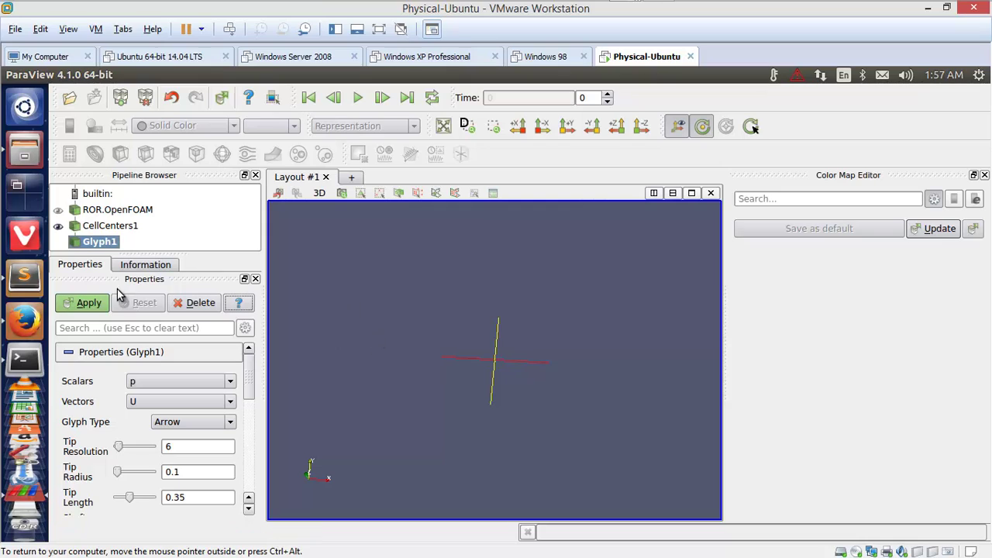
click(89, 303)
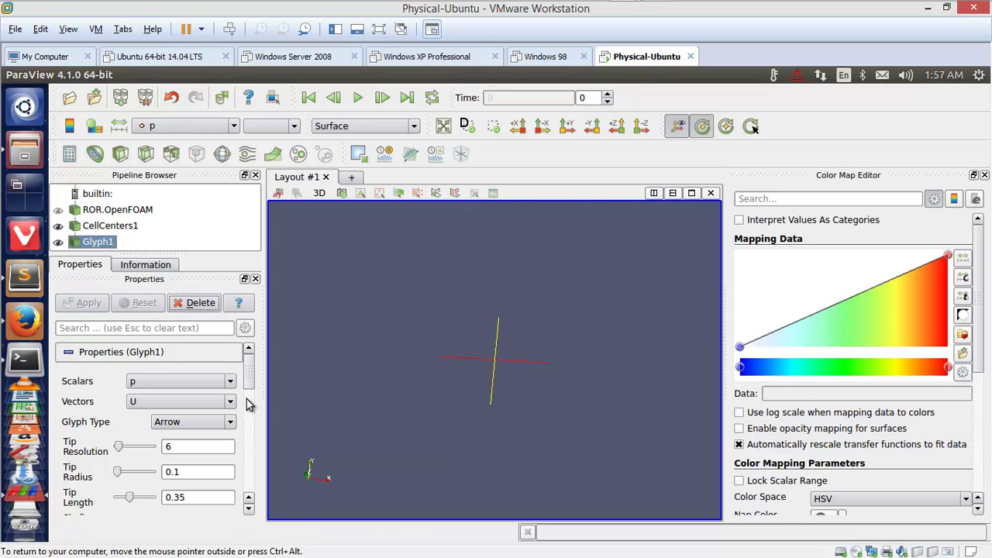
click(249, 403)
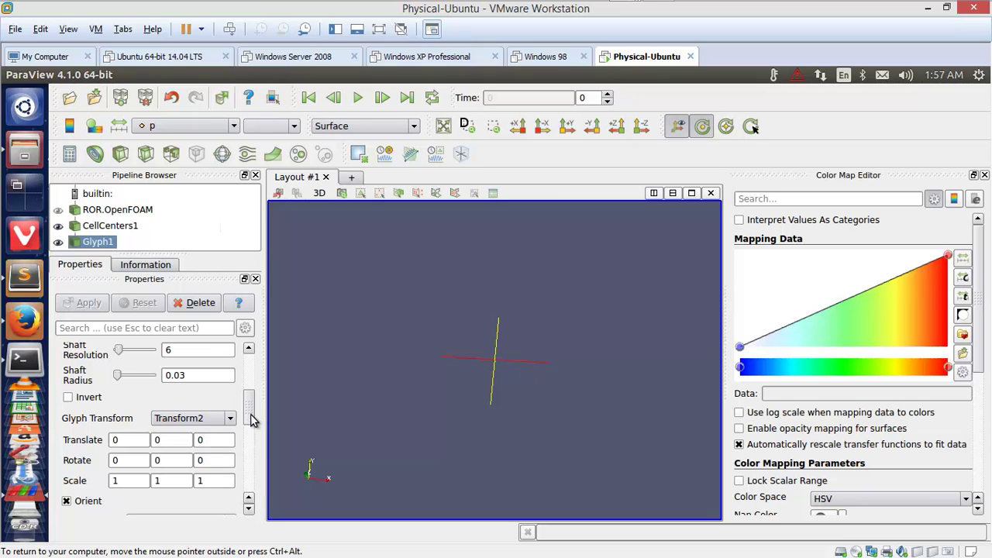
drag(252, 418, 250, 447)
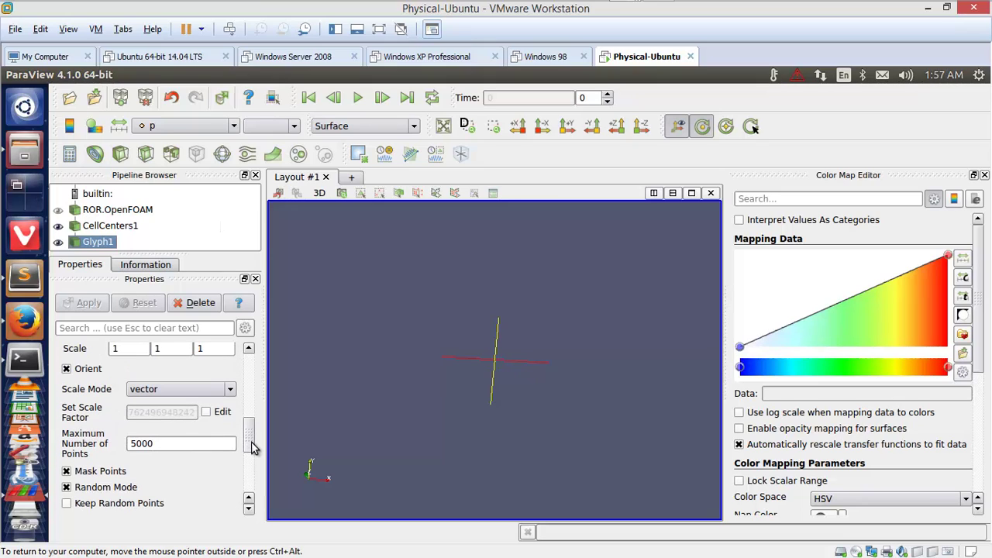
- Set the glyph scale mode to off and scale factor to 12, then apply
click(230, 391)
click(166, 433)
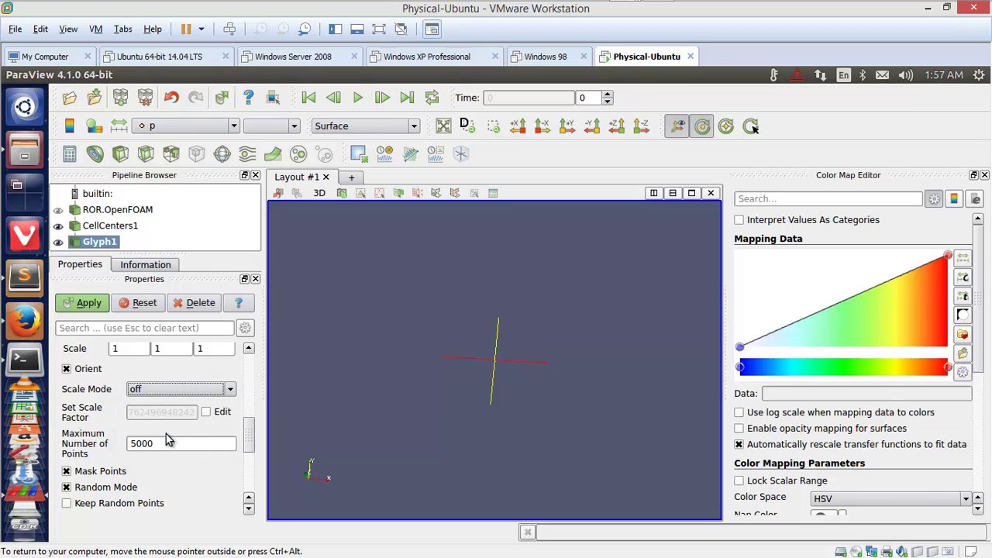
click(205, 412)
double_click(193, 414)
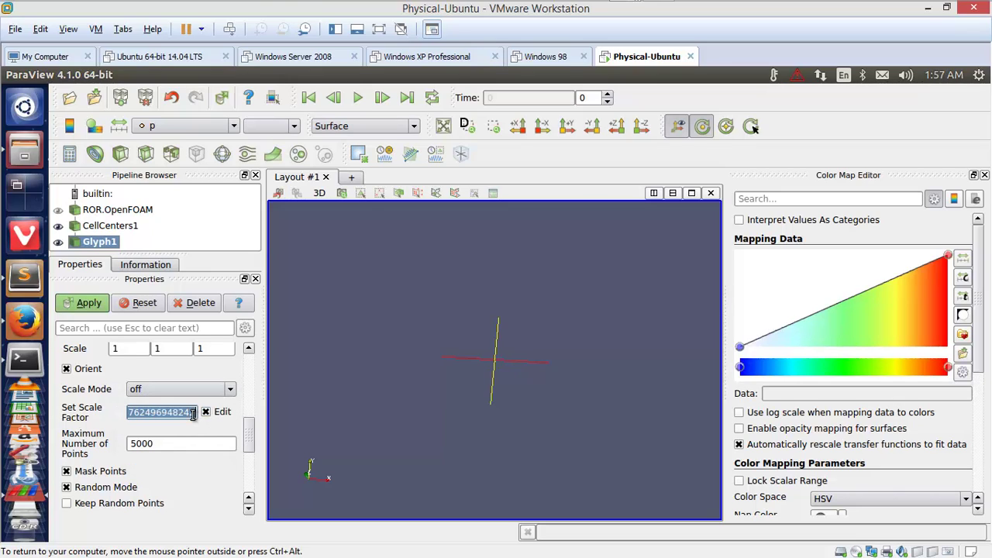
text(12.8)
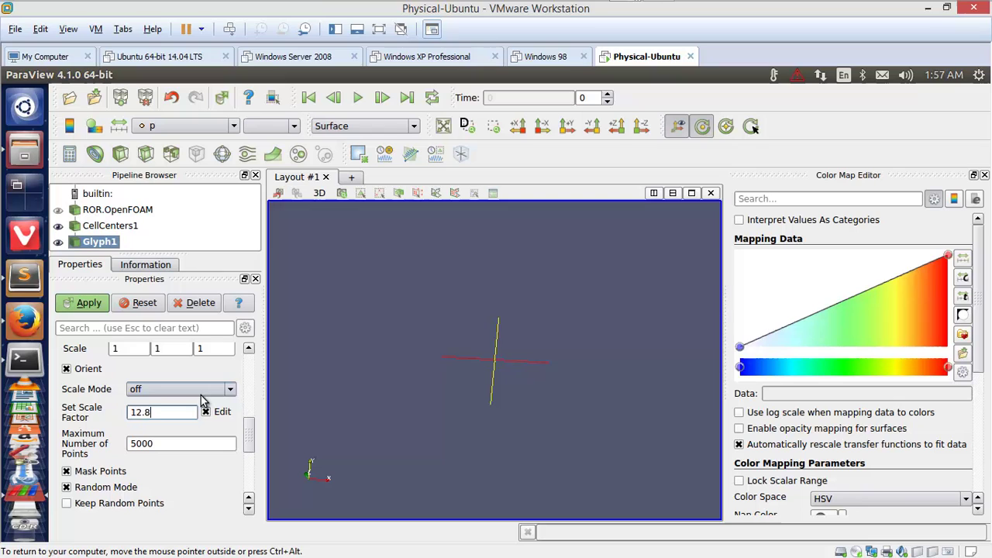
key(ctrl+a)
text(12)
click(100, 306)
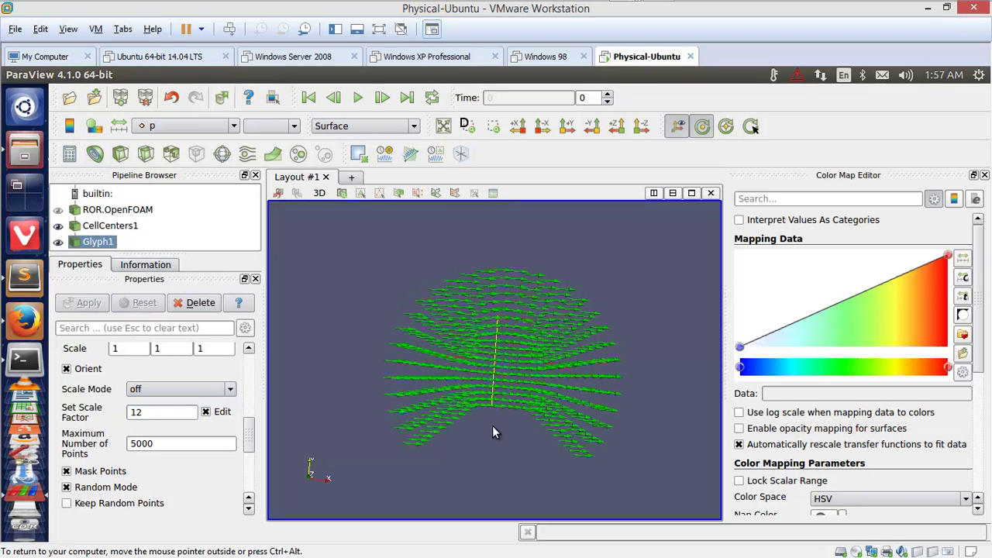
- Play the velocity glyphs through all time steps while rotating the 3D view
drag(509, 328, 485, 425)
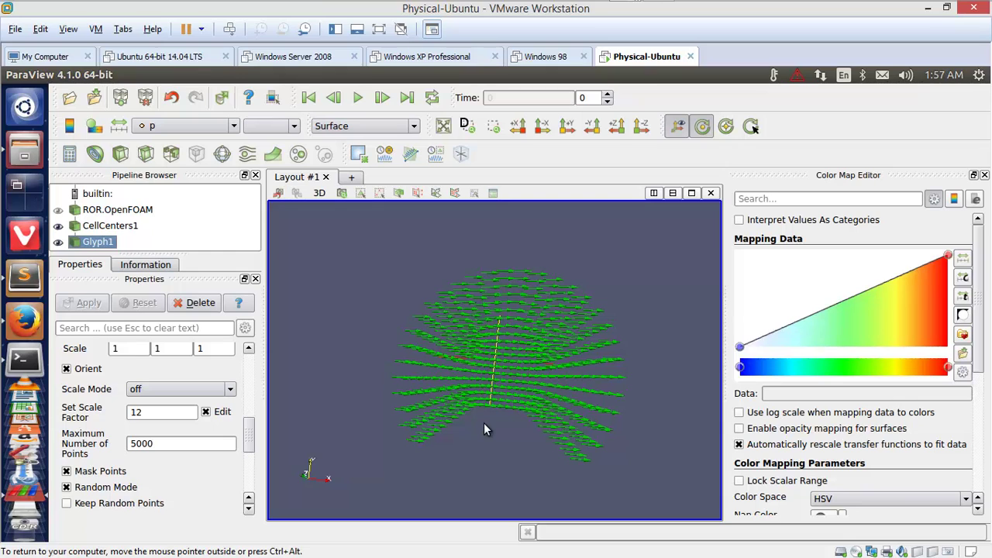
click(360, 99)
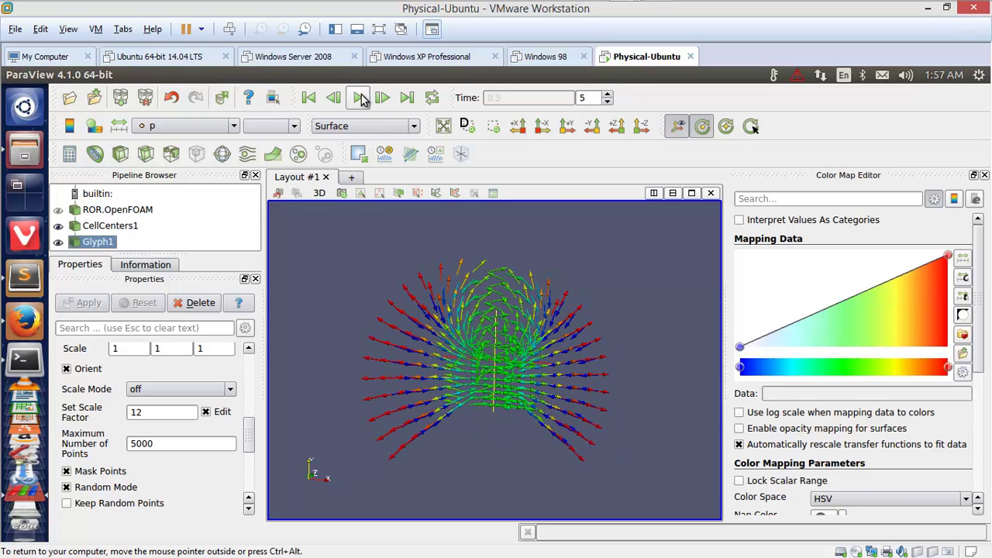
drag(426, 339, 419, 361)
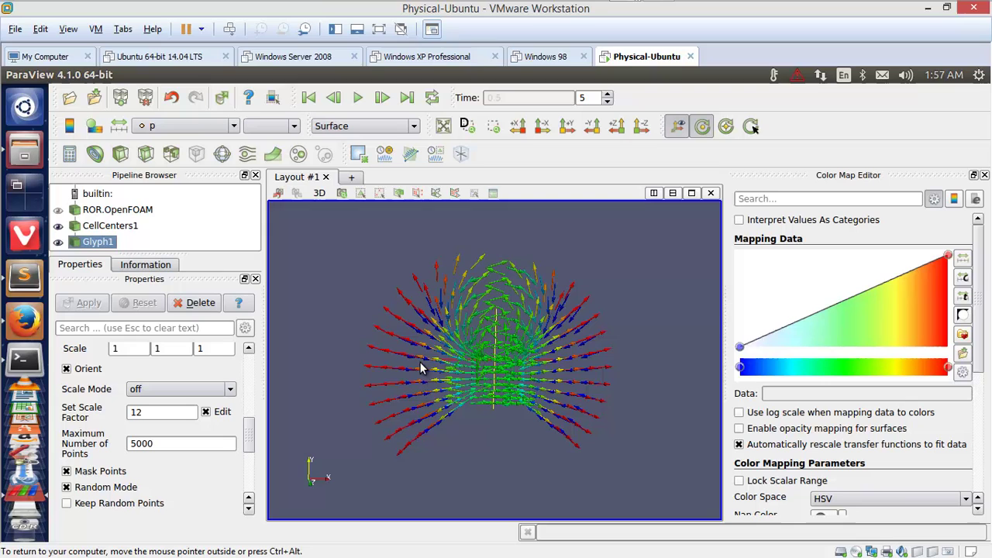
drag(538, 356, 539, 381)
drag(437, 347, 433, 362)
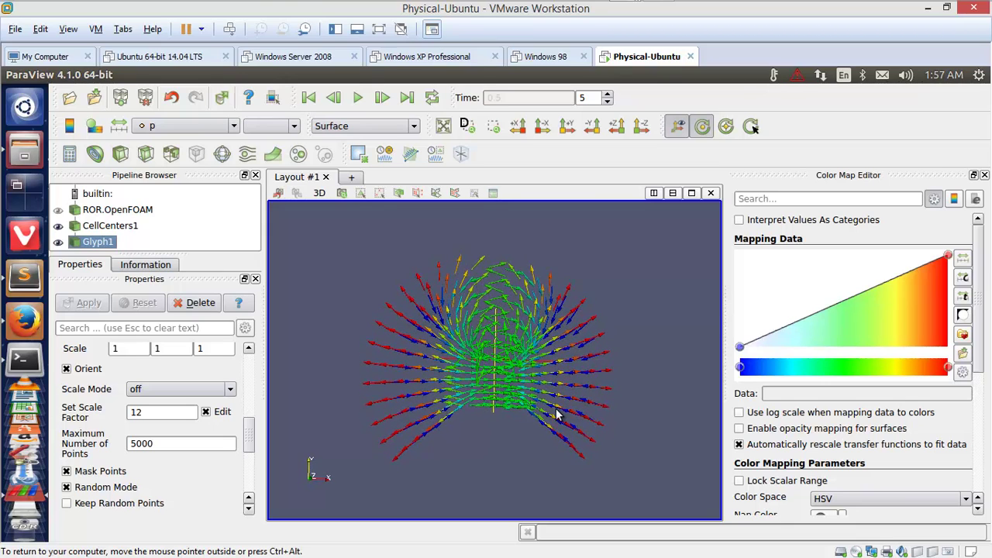
drag(555, 408, 535, 385)
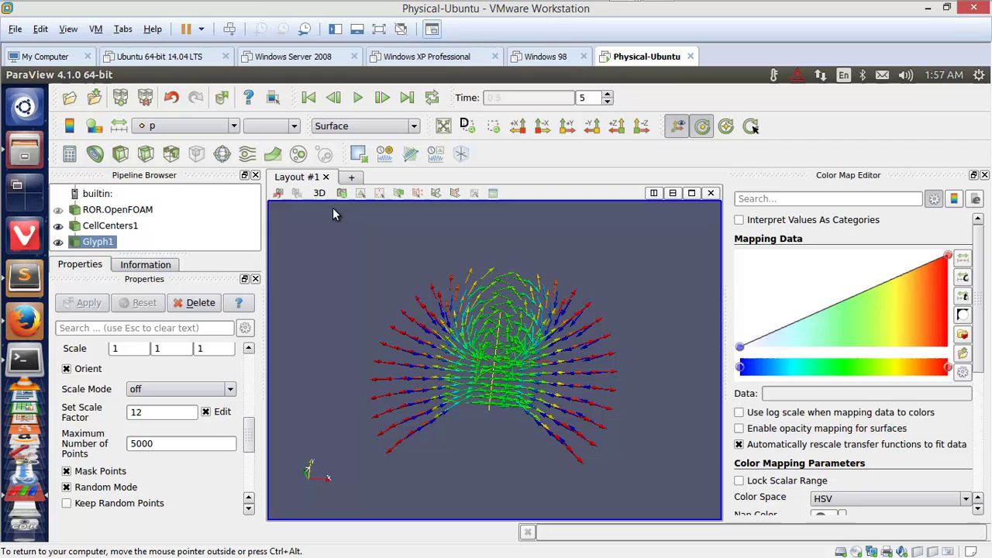
- Step backward and forward through the time steps, ending at time step 1
click(337, 109)
click(337, 109)
click(338, 109)
click(338, 109)
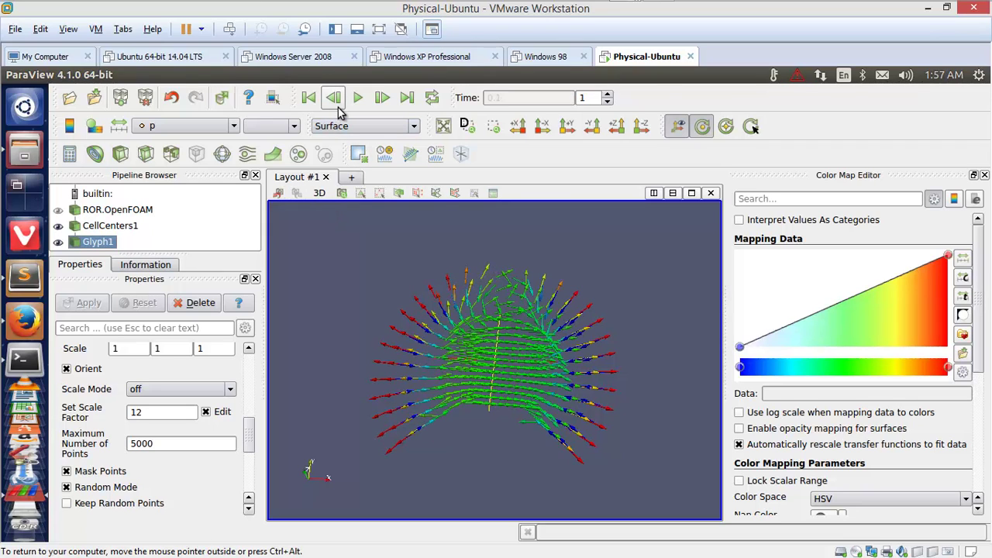
click(338, 109)
click(380, 107)
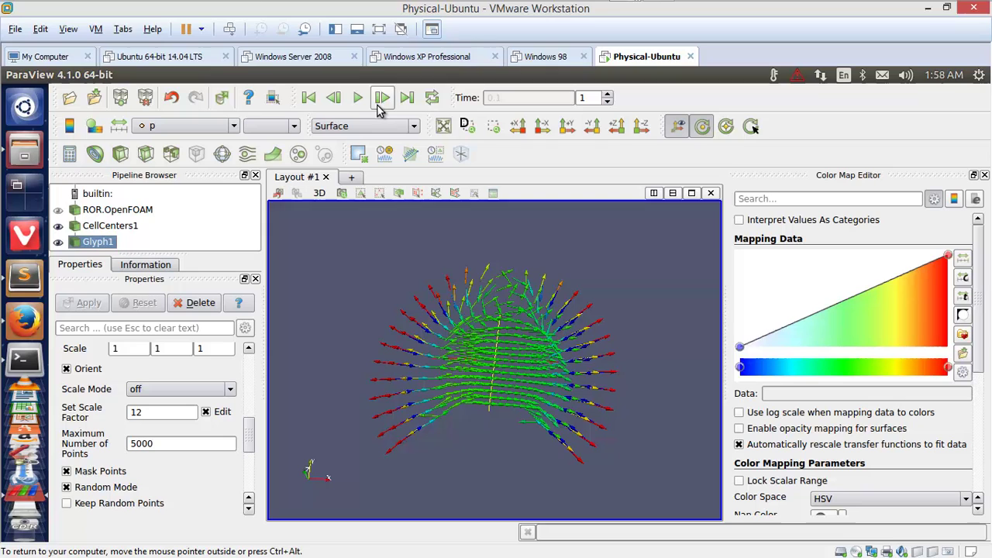
click(381, 107)
click(381, 107)
click(381, 107)
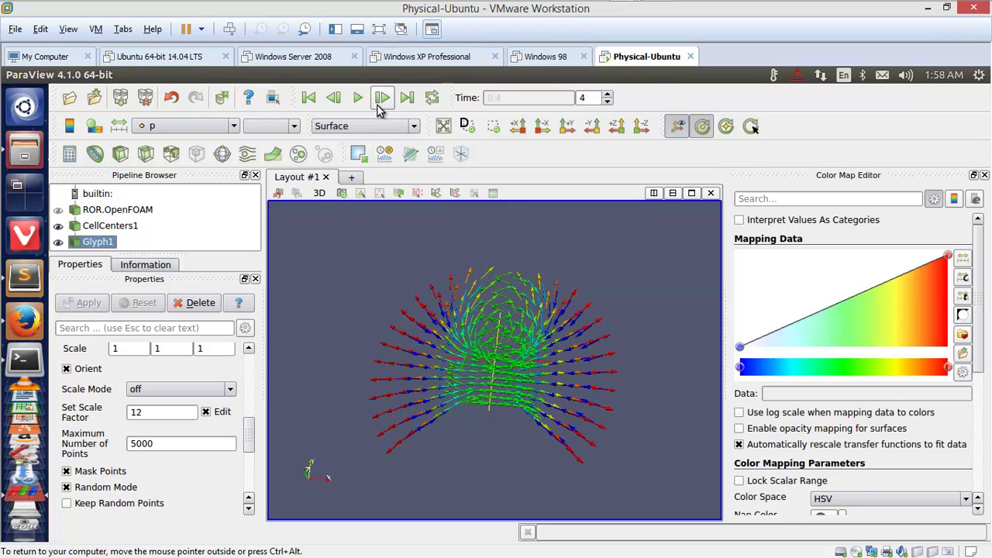
click(335, 101)
click(336, 100)
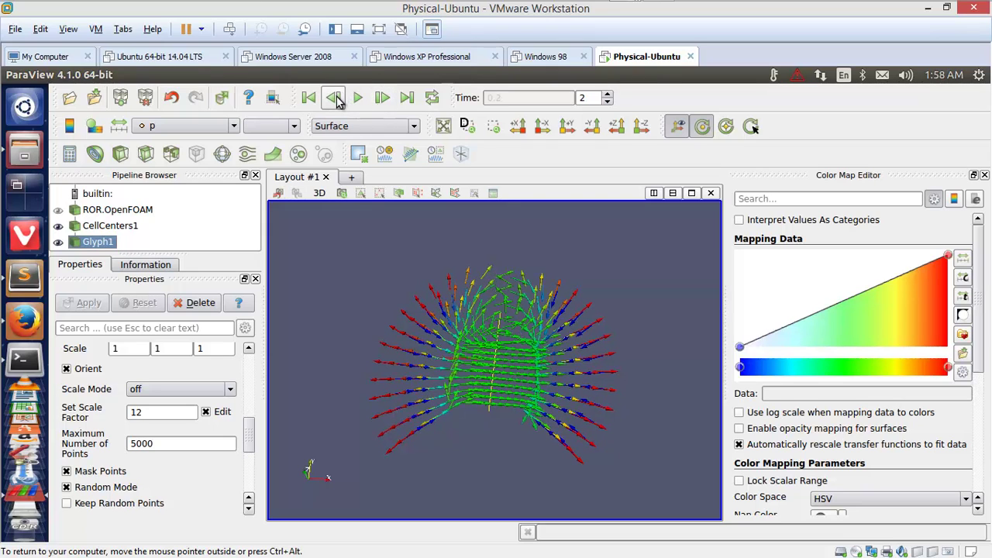
click(336, 99)
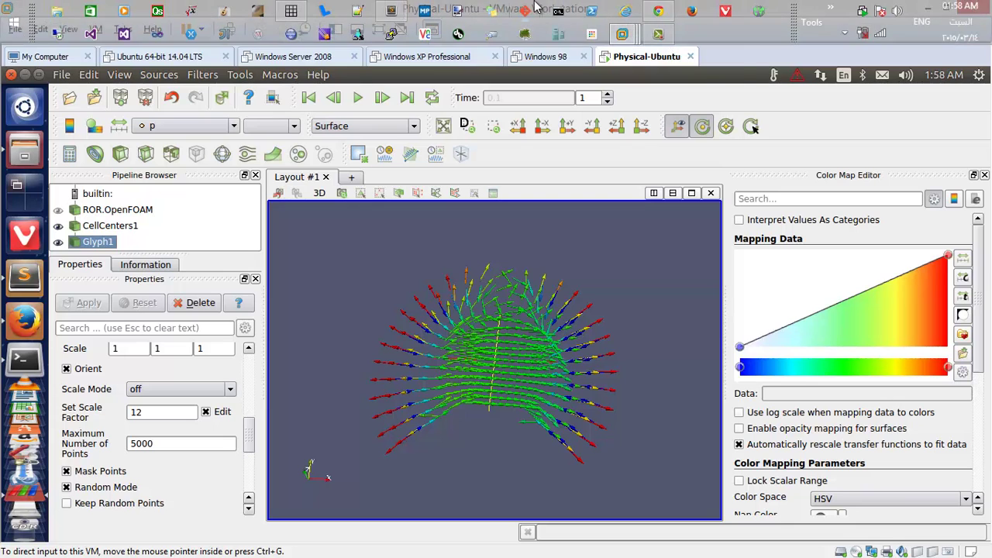
- Browse the OpenFoam group page, then go to the Fantastic Mesh page via the News Feed
click(658, 11)
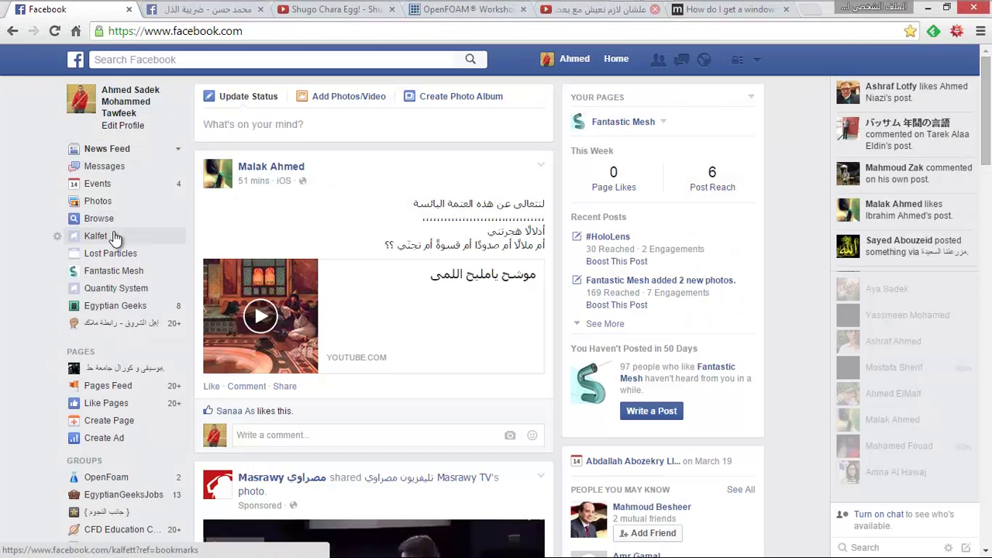
click(126, 476)
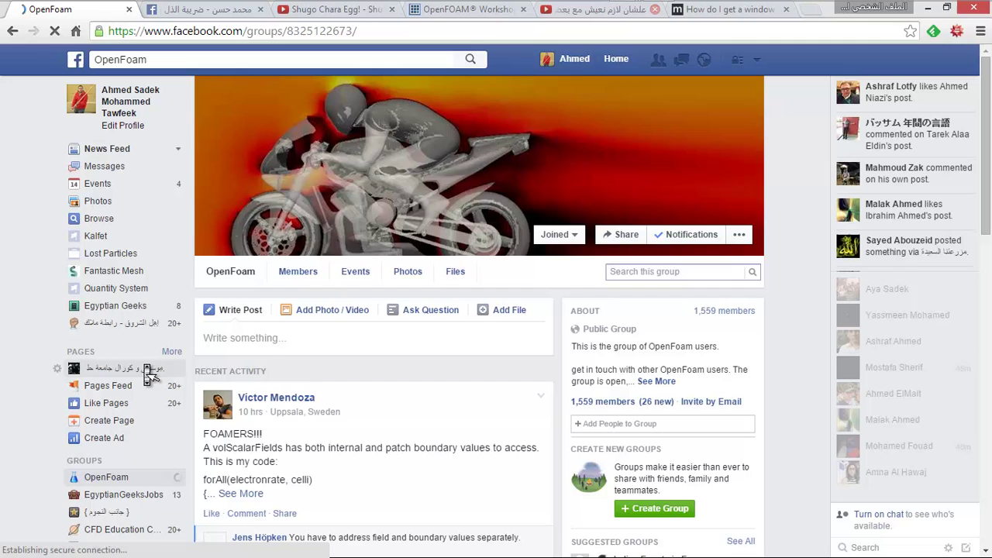
scroll(358, 436, down, 5)
scroll(66, 148, up, 5)
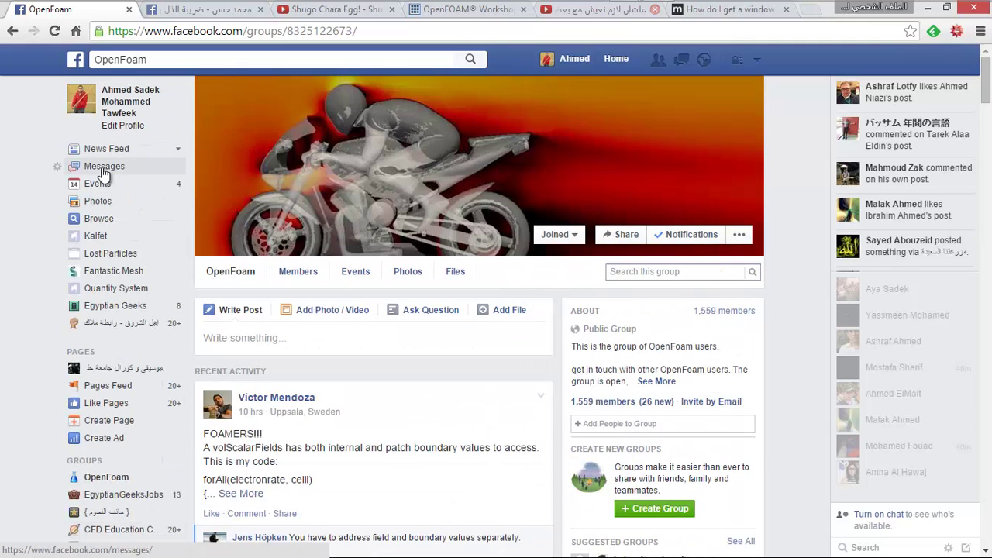
click(84, 63)
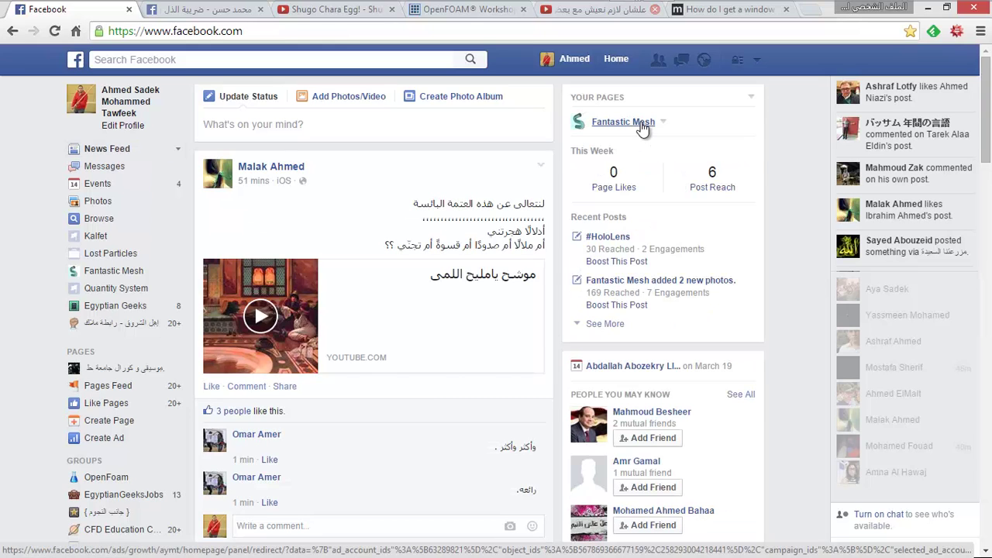
click(641, 124)
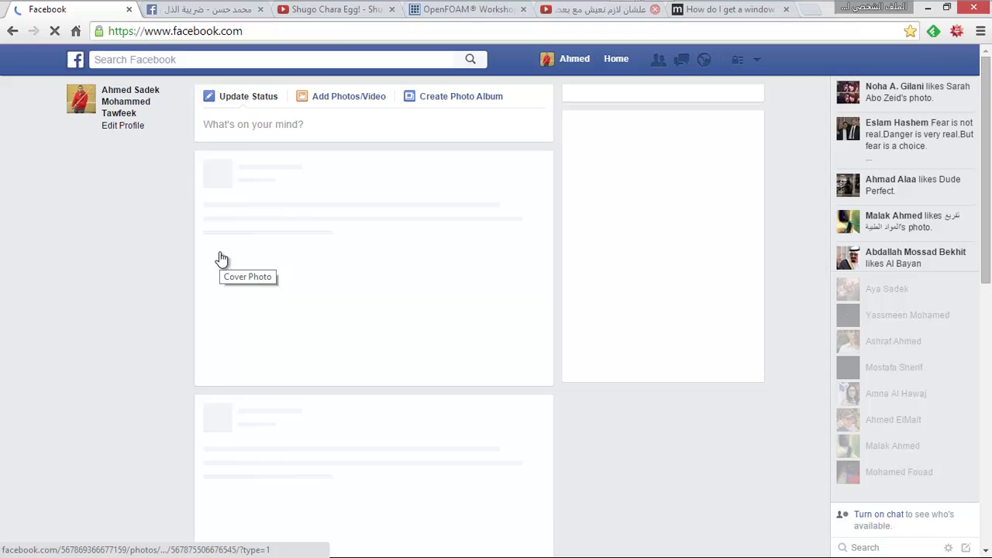
- Below the agenda, add 'The software will be released after I finish the website' and 'THANK YOU'
key(alt+Tab)
key(alt+Tab)
key(alt+Tab)
key(alt+Tab)
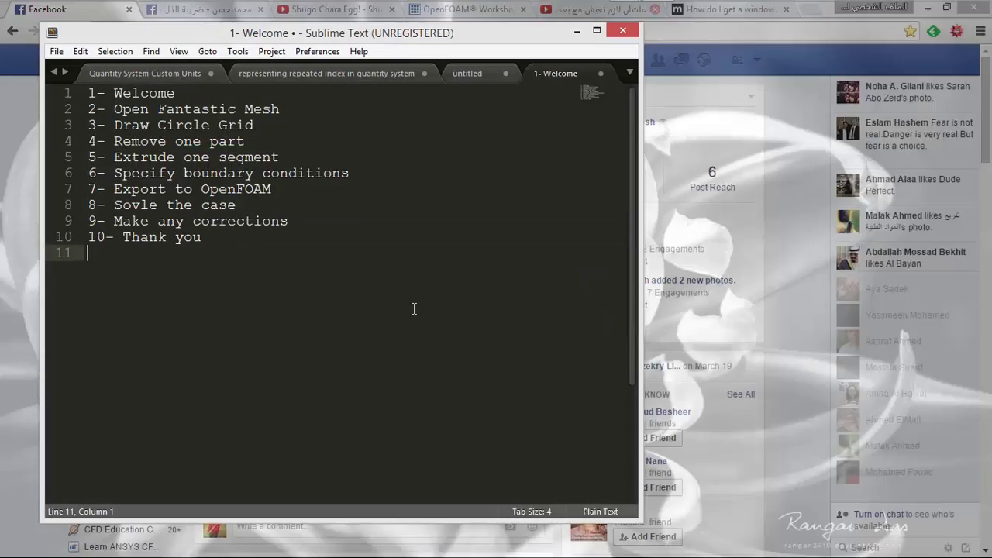
key(Return)
key(Return)
text(The )
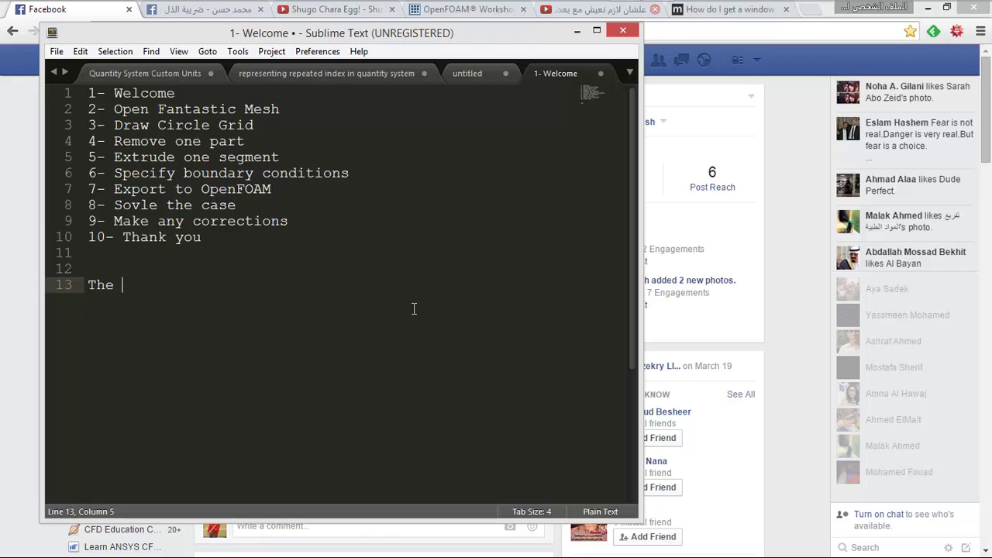
text(software will )
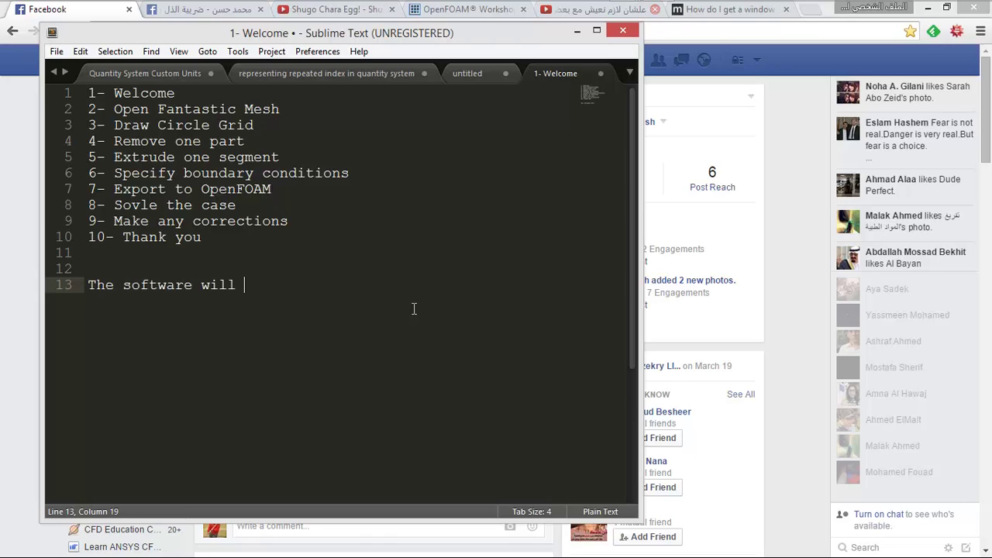
text(be released a)
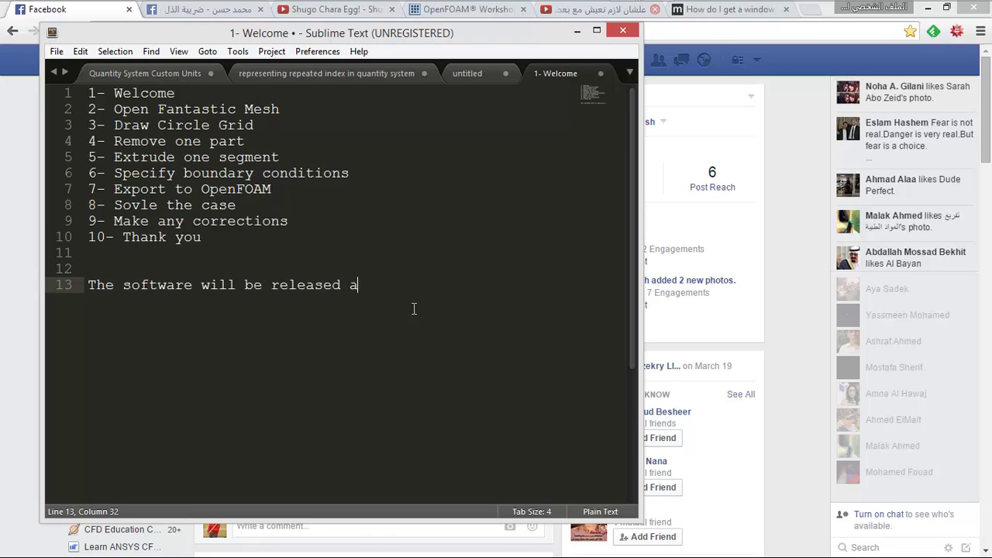
text(fter I finish the )
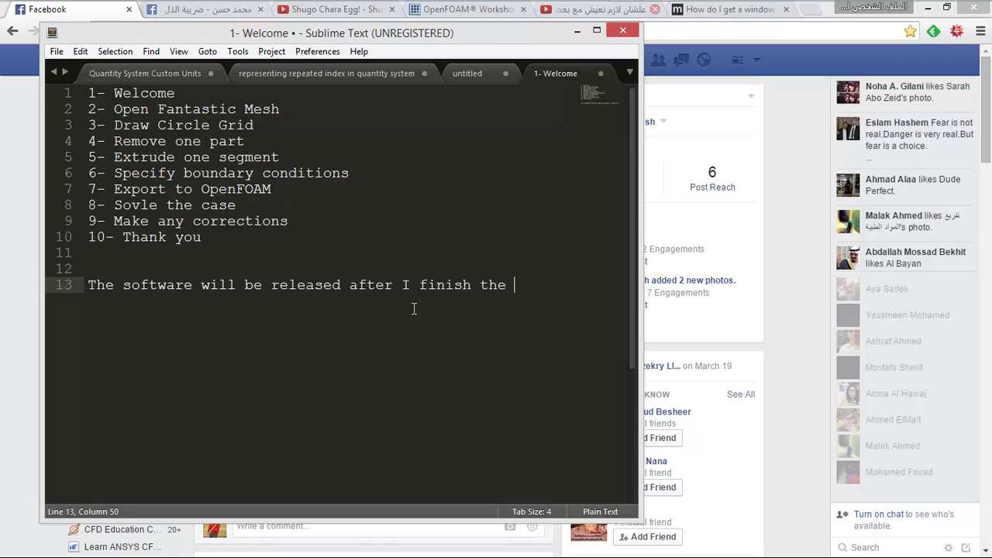
text(website)
key(Return)
key(Return)
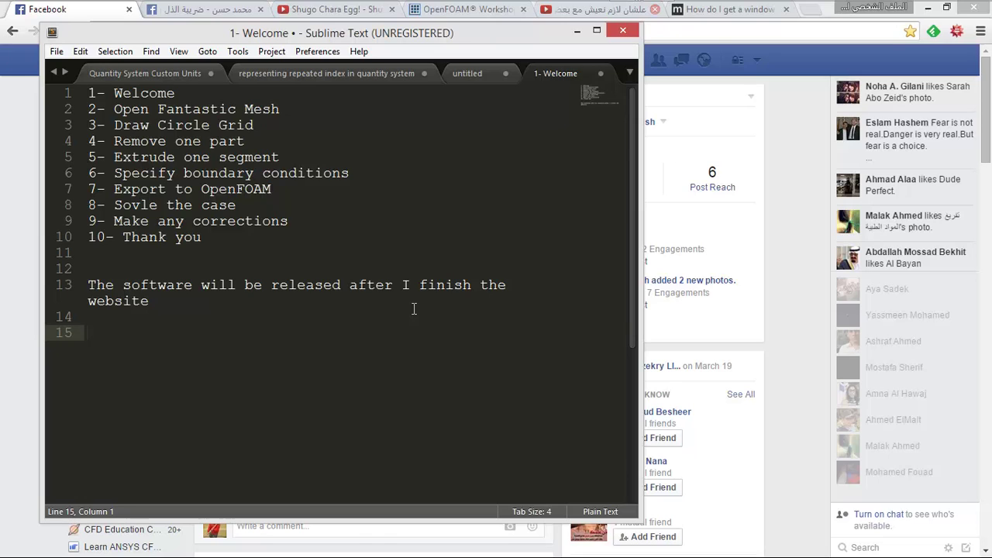
text(ANK YOU)
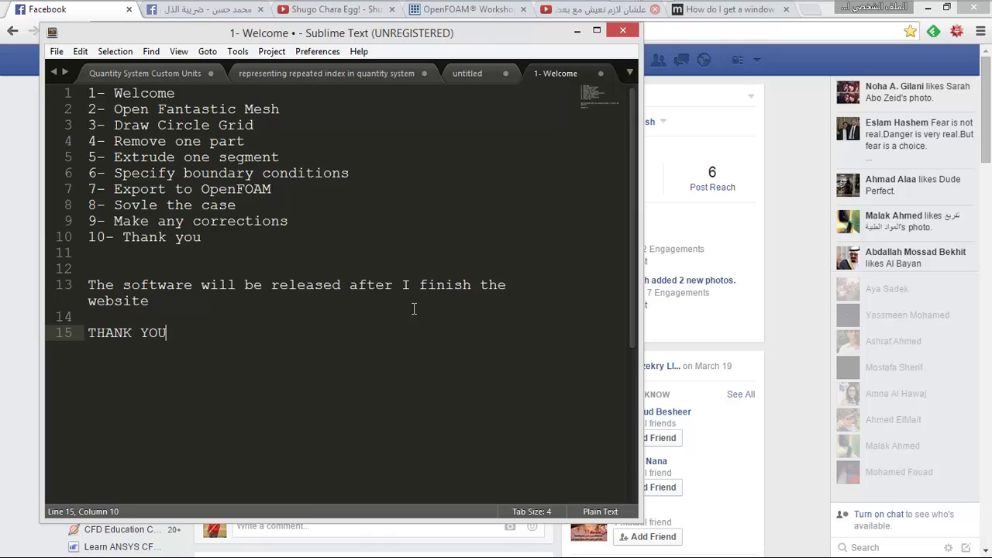